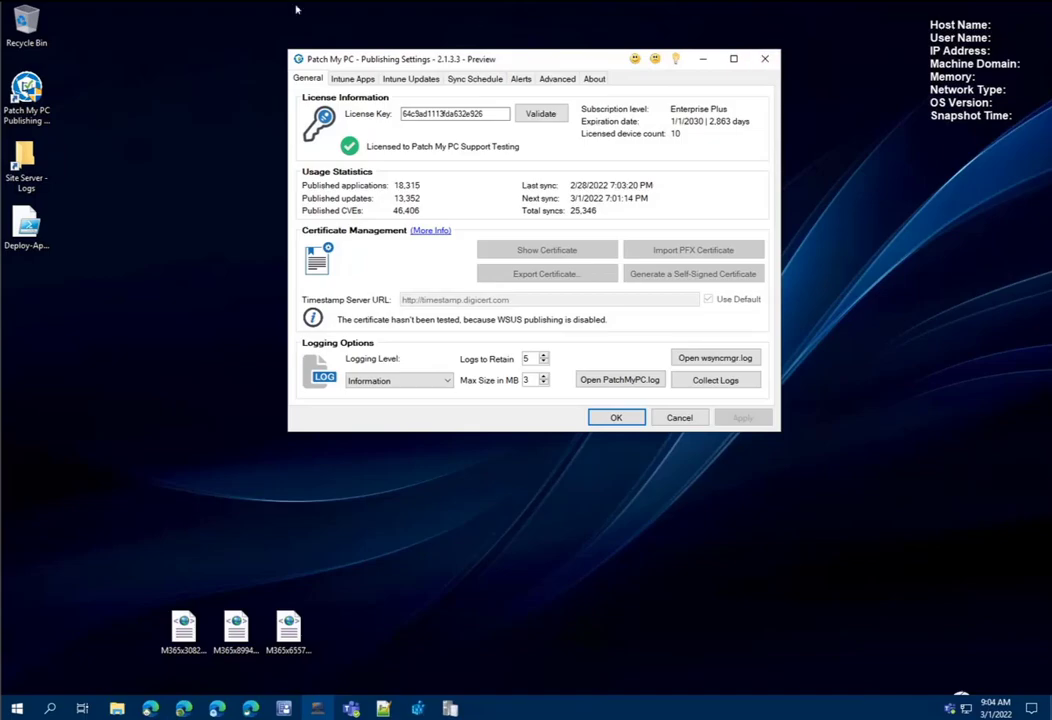
Open the Intune Apps settings in the 2.1.3.3 Preview publisher and check which tenants are configured.
drag(320, 58, 310, 55)
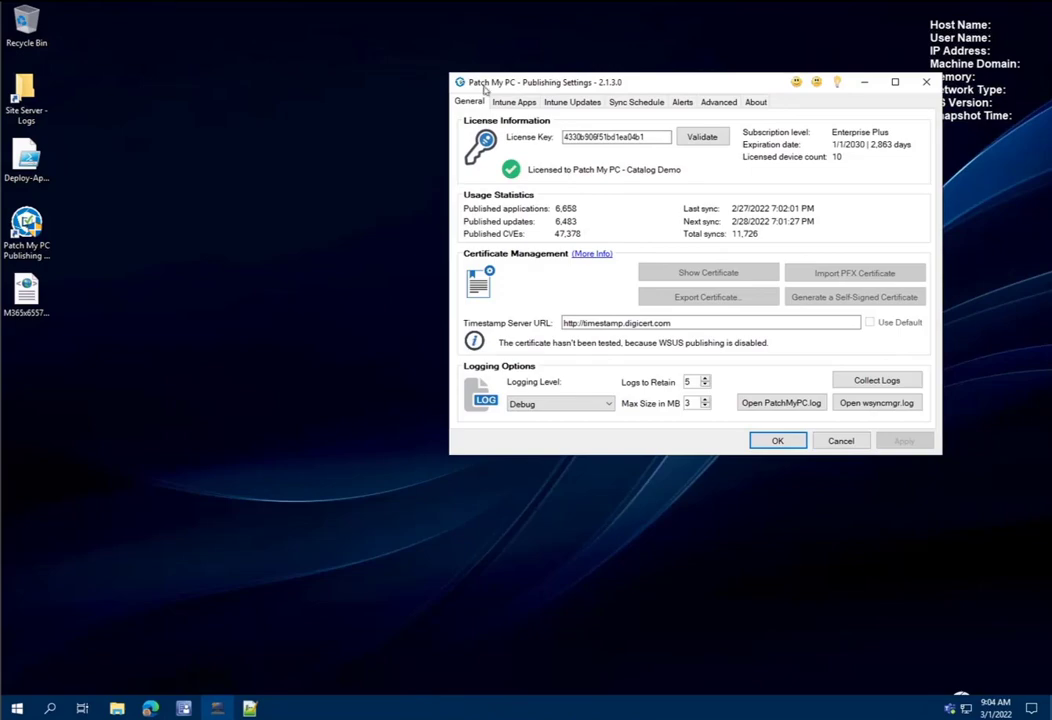
drag(560, 92, 413, 93)
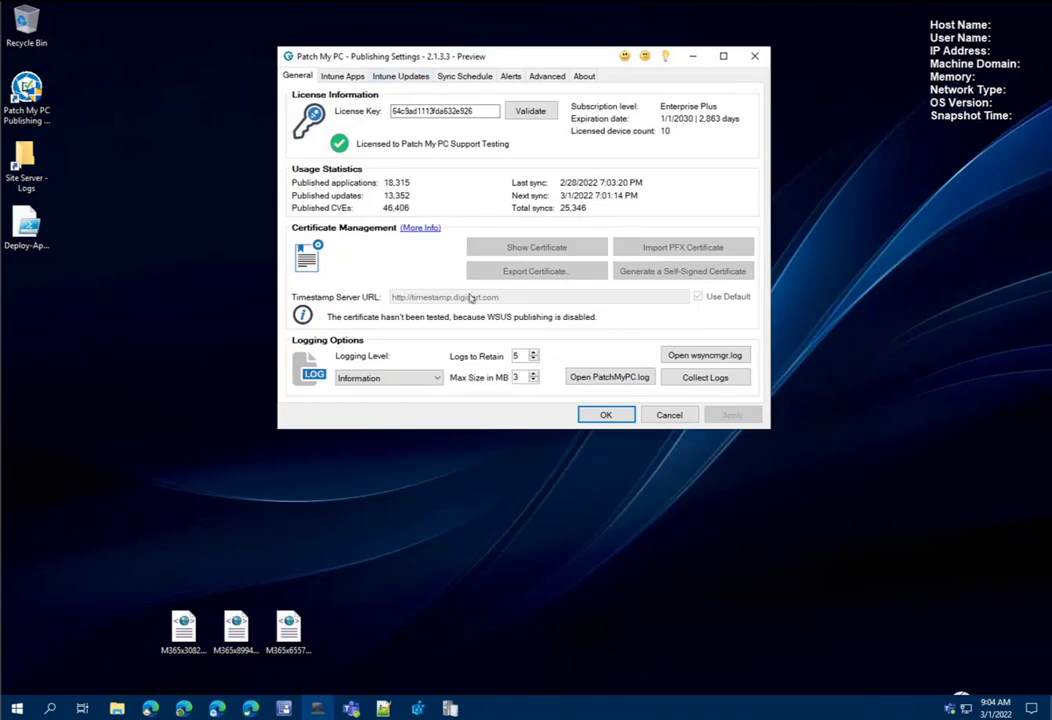
drag(417, 62, 322, 77)
click(248, 91)
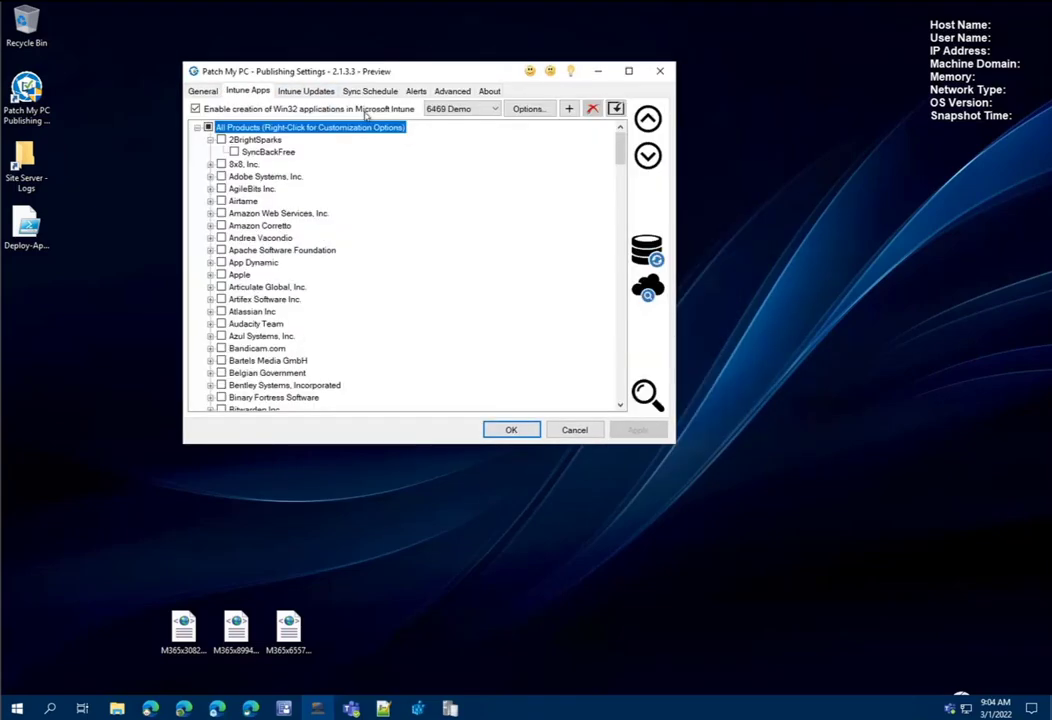
click(460, 108)
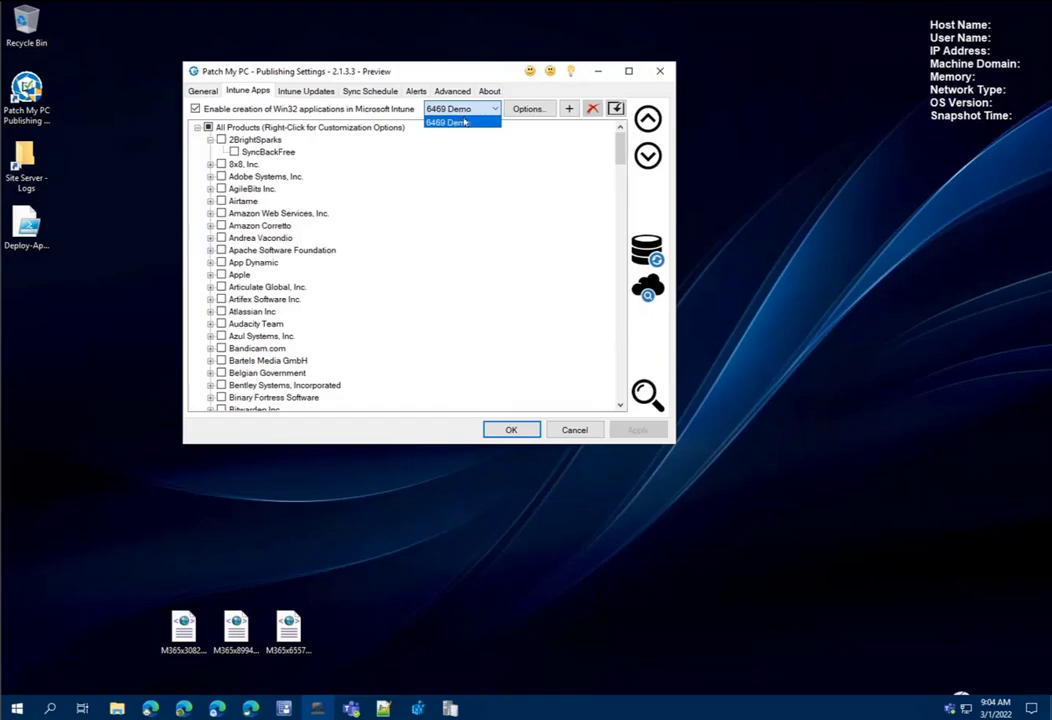
click(466, 121)
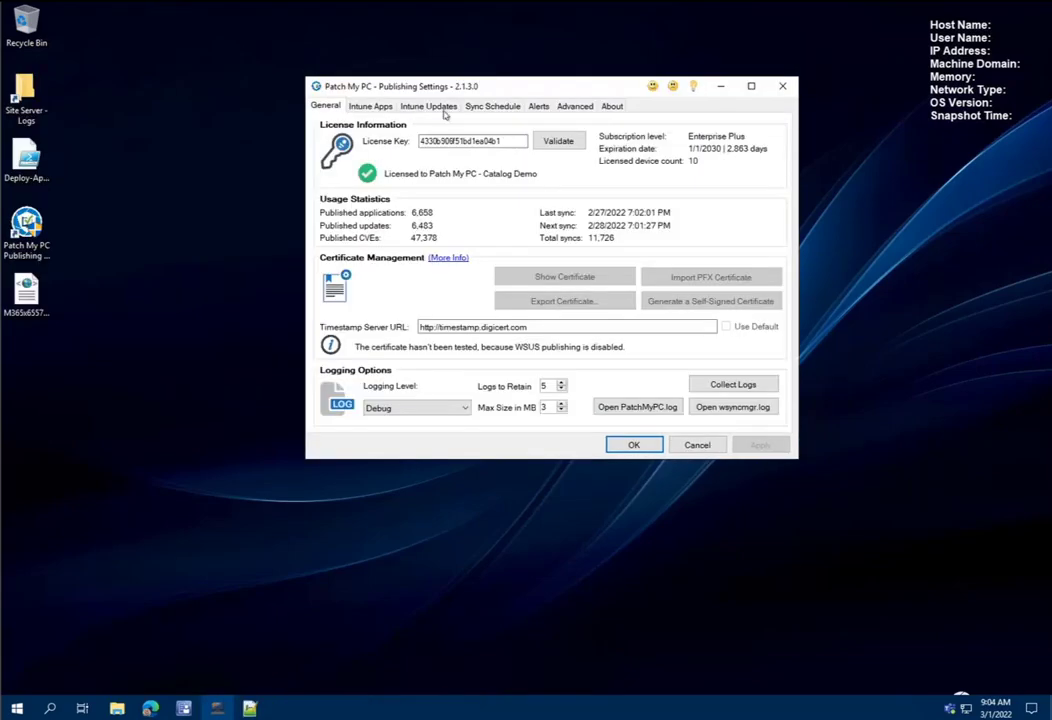
In the 2.1.3.0 publisher, review the Intune options from the Intune Apps settings and close them without changes.
click(378, 107)
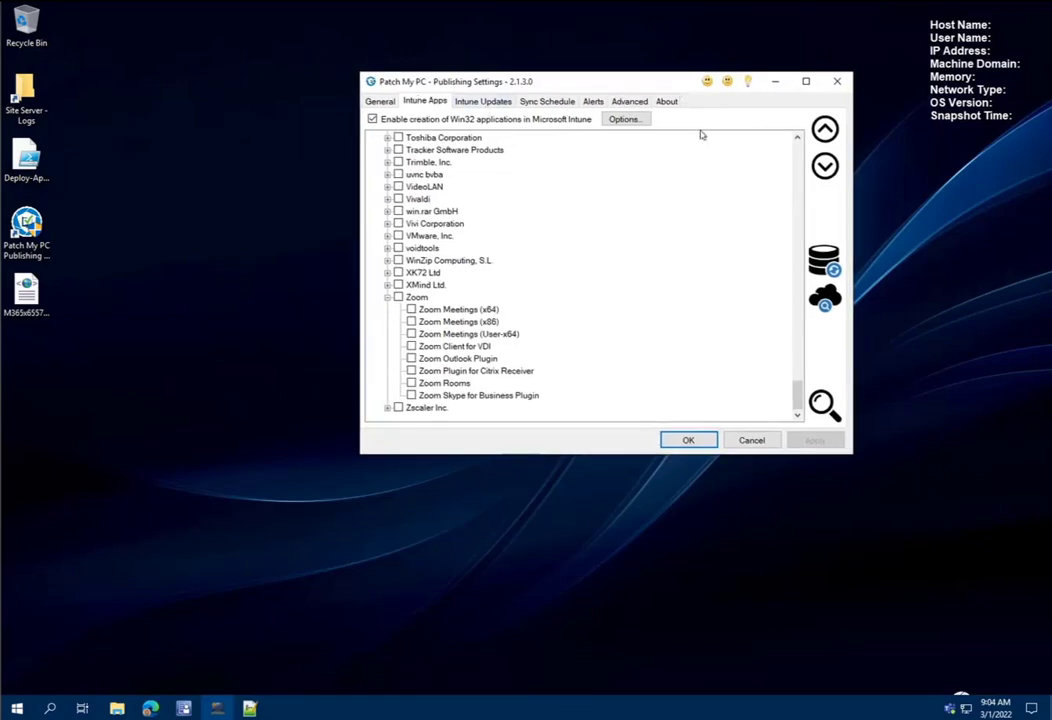
click(624, 119)
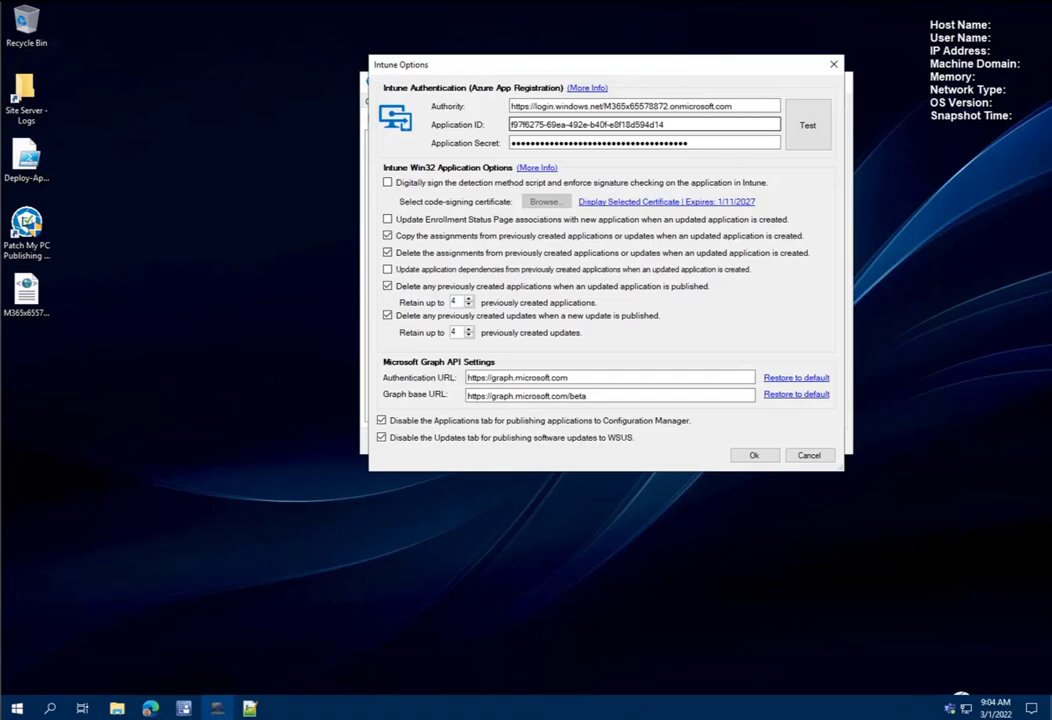
click(833, 64)
drag(648, 84, 677, 84)
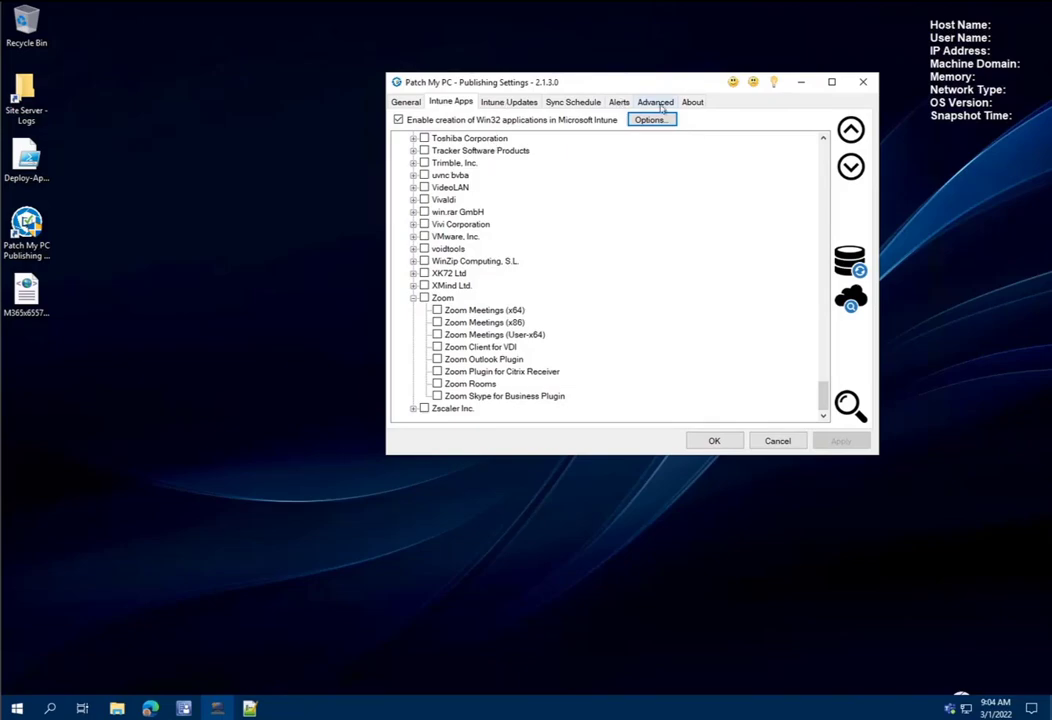
Examine the Intune Apps product list for enabled products, including the Notepad++ and 7-Zip entries.
scroll(520, 268, up, 7)
scroll(520, 268, up, 15)
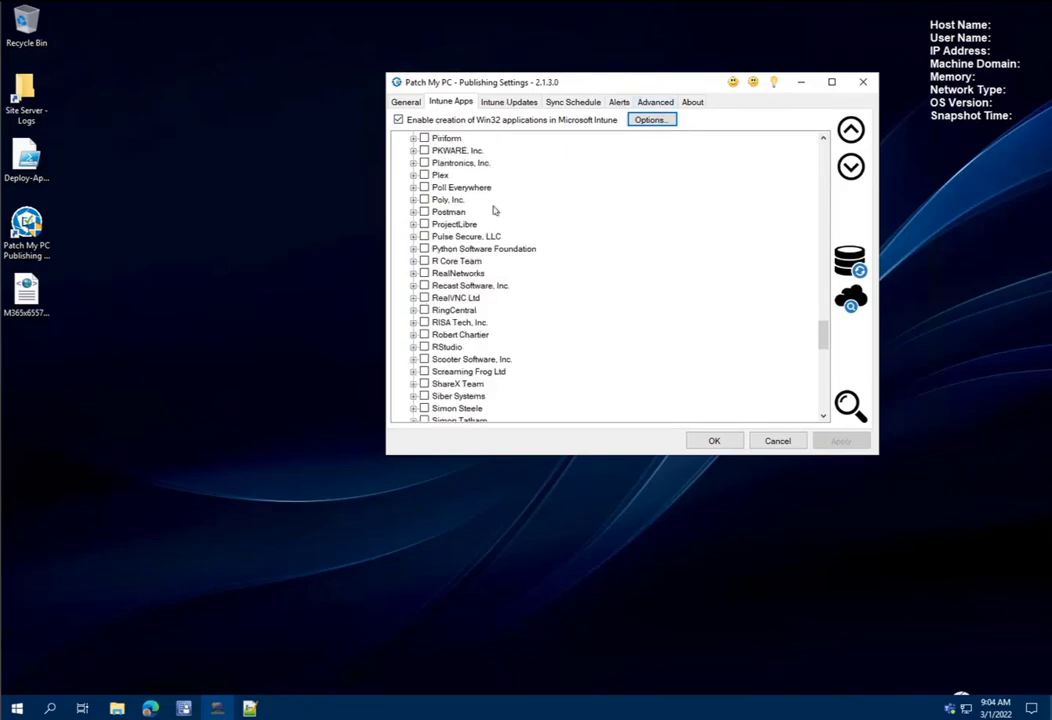
scroll(509, 290, down, 1)
scroll(509, 290, up, 2)
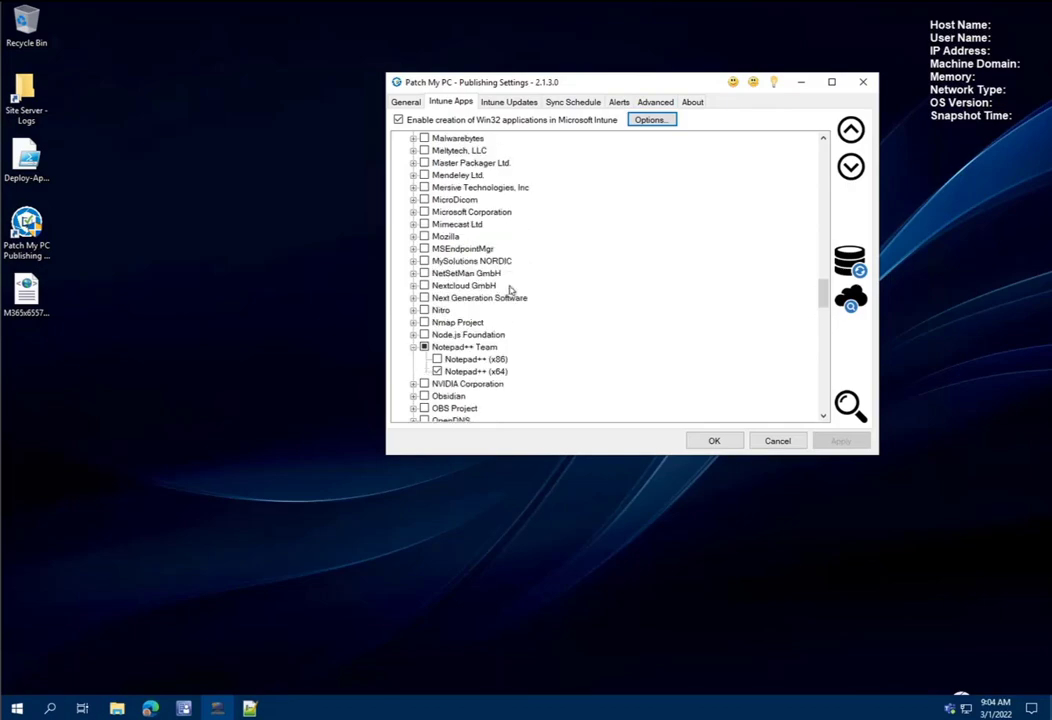
scroll(510, 292, up, 6)
scroll(509, 290, up, 3)
scroll(509, 295, down, 1)
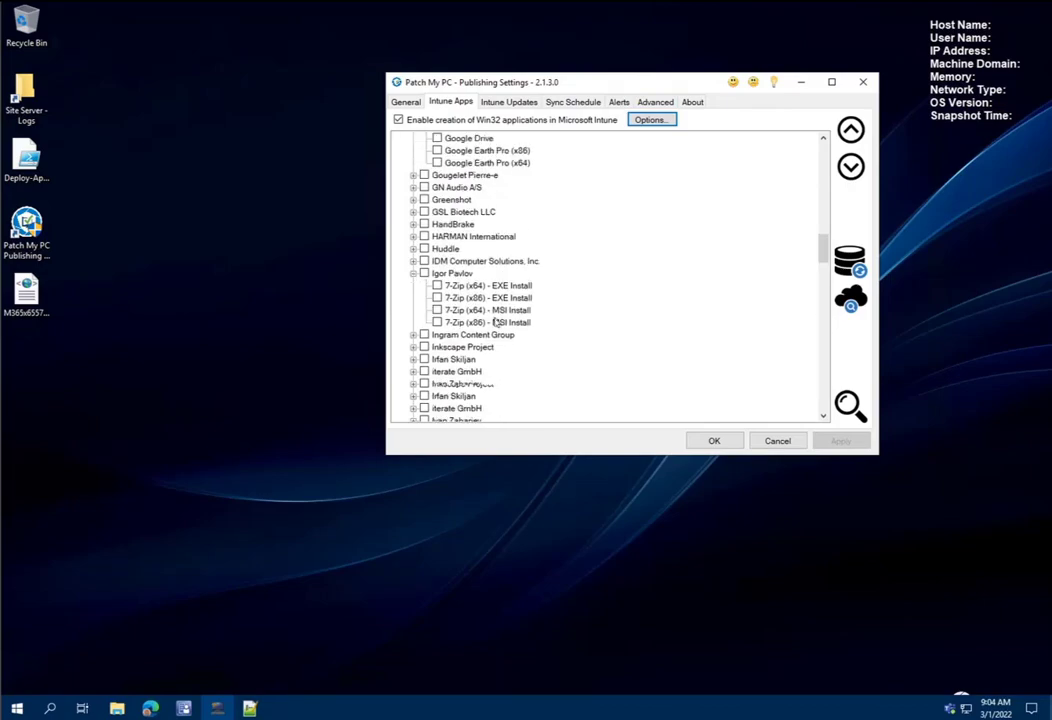
scroll(510, 300, up, 12)
scroll(509, 305, down, 20)
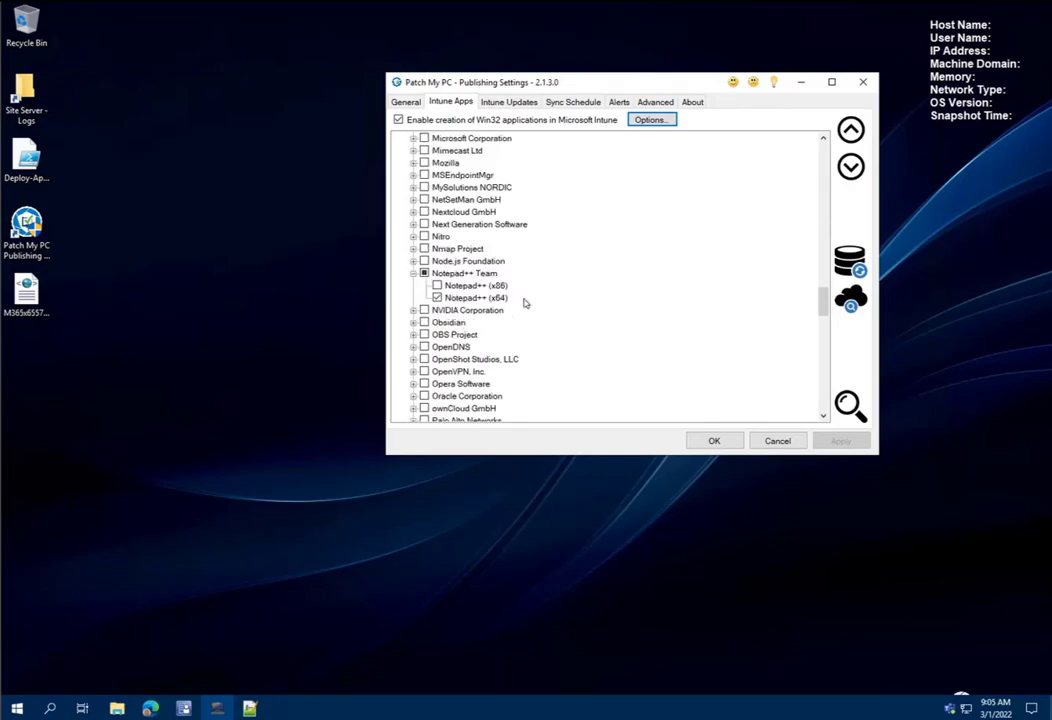
scroll(510, 168, down, 2)
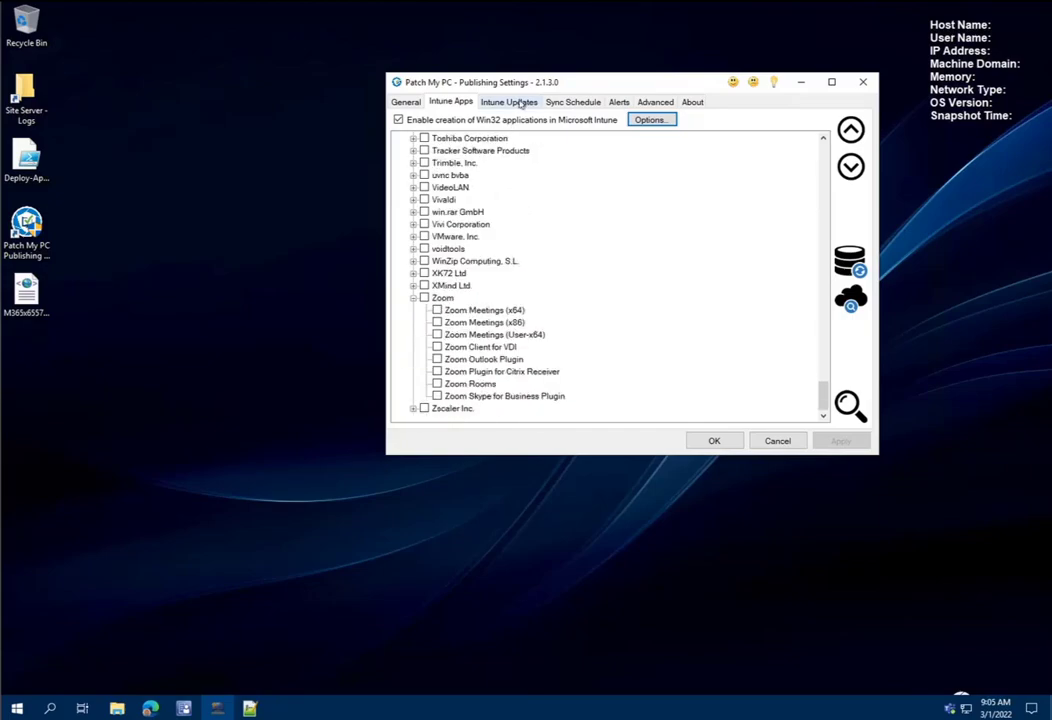
Review the products enabled under Intune Updates, including 7-Zip, and inspect the Intune options without changing them.
click(511, 101)
scroll(531, 196, up, 18)
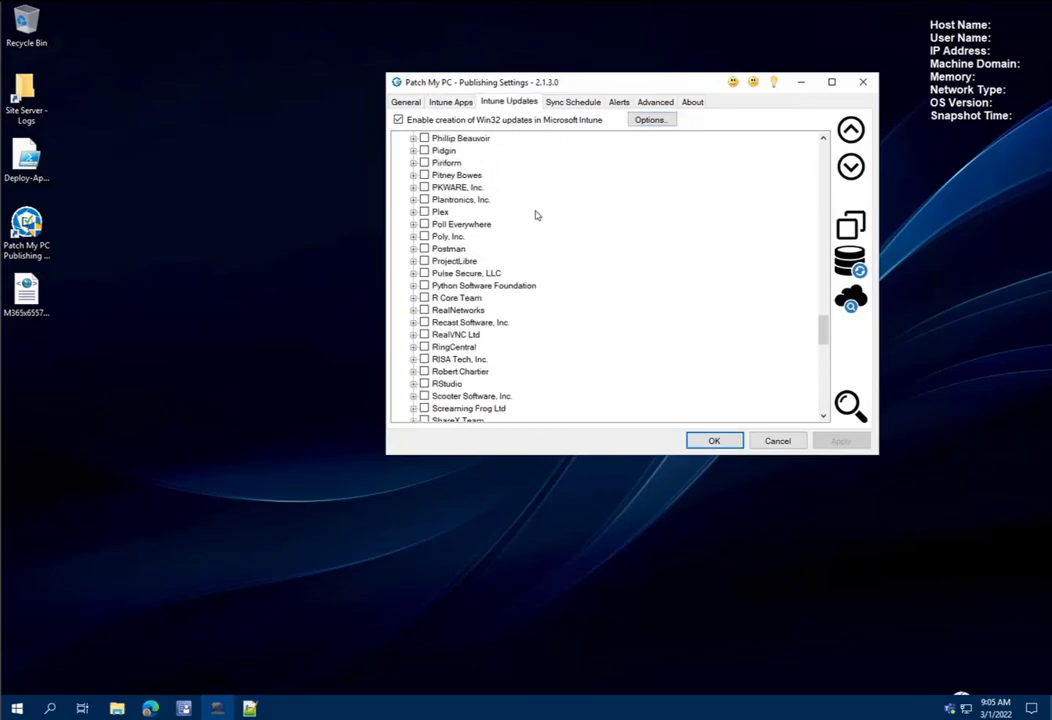
scroll(560, 287, up, 12)
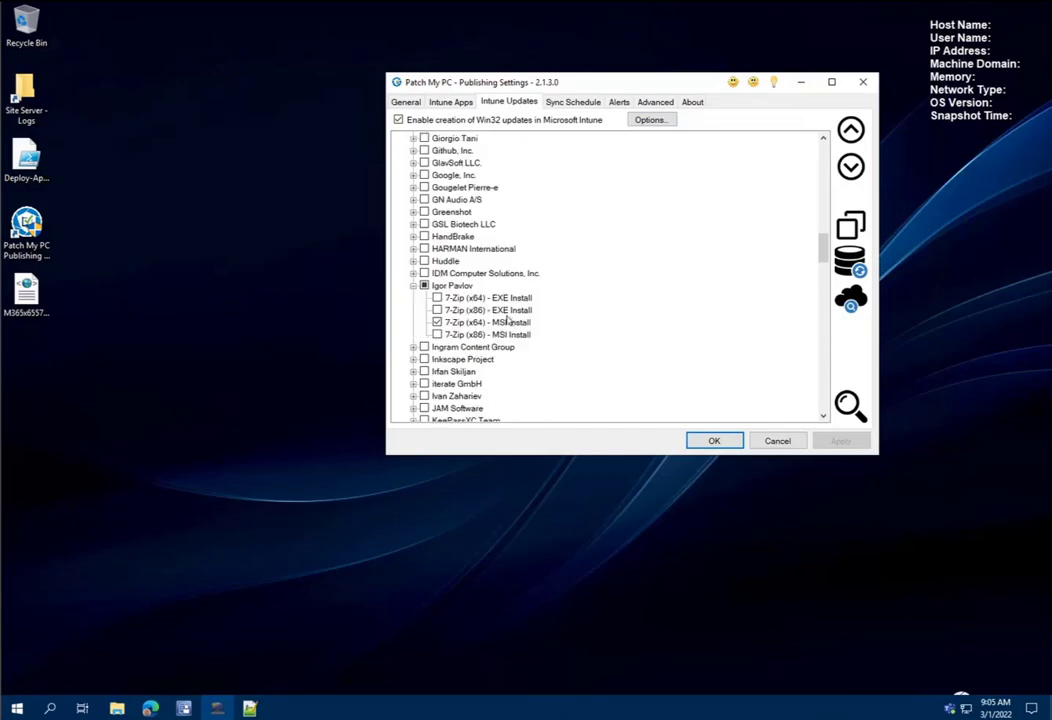
click(651, 120)
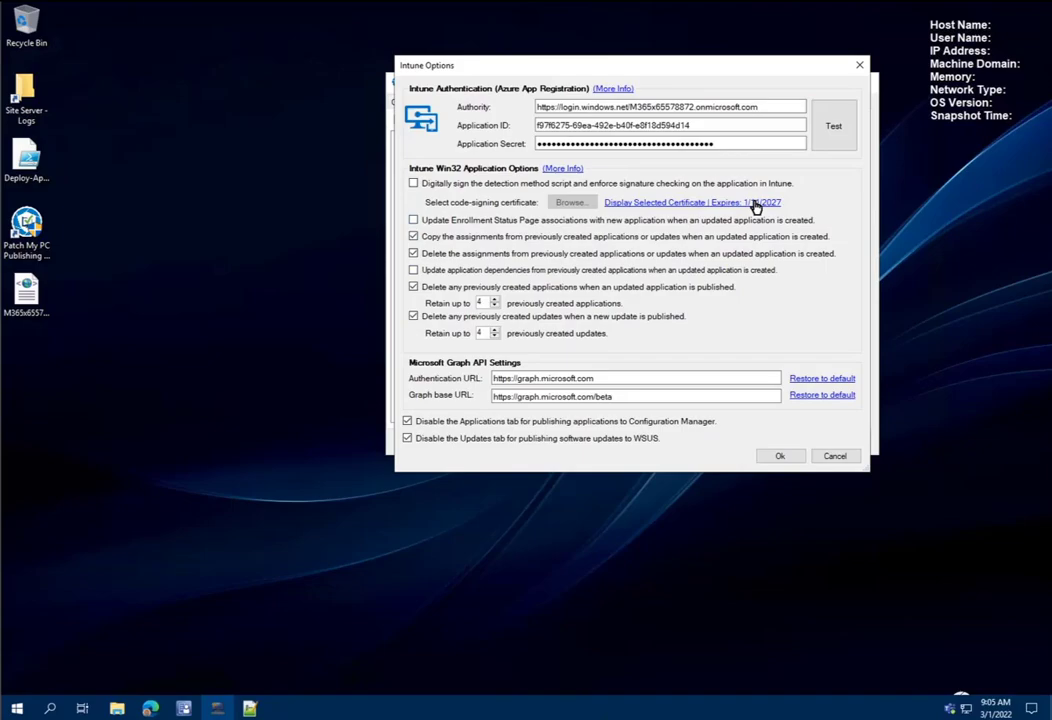
key(Escape)
Start exporting the publisher settings to a file, choosing M365x65578872.onmicrosoft.com.xml on the Desktop.
click(656, 102)
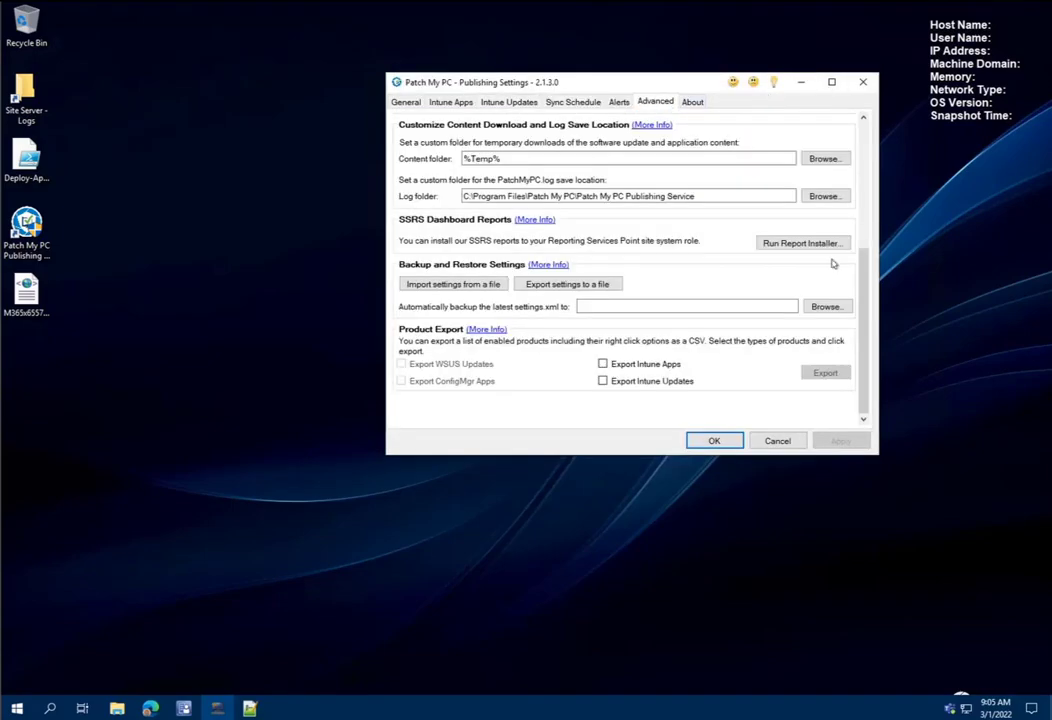
click(590, 285)
click(618, 193)
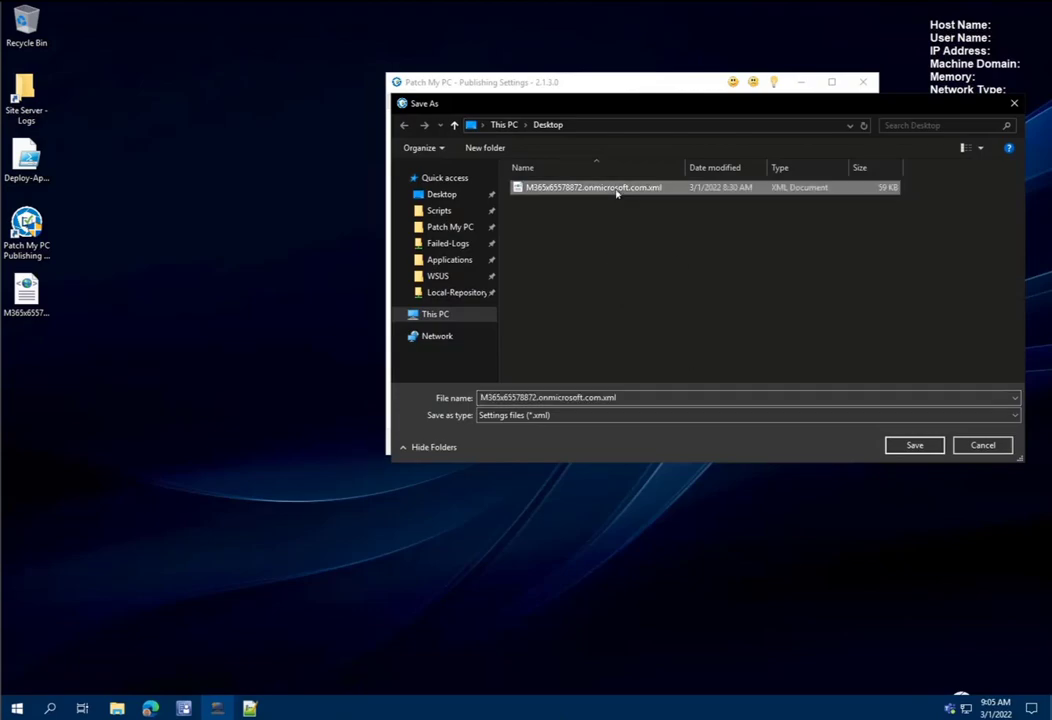
drag(629, 108, 787, 113)
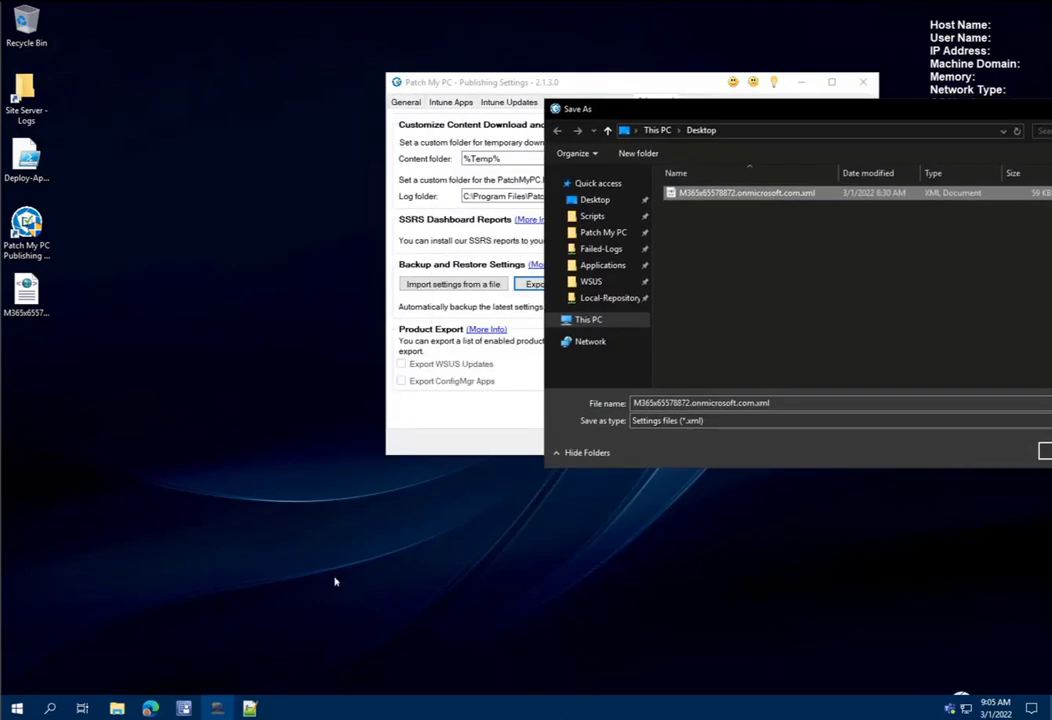
click(26, 295)
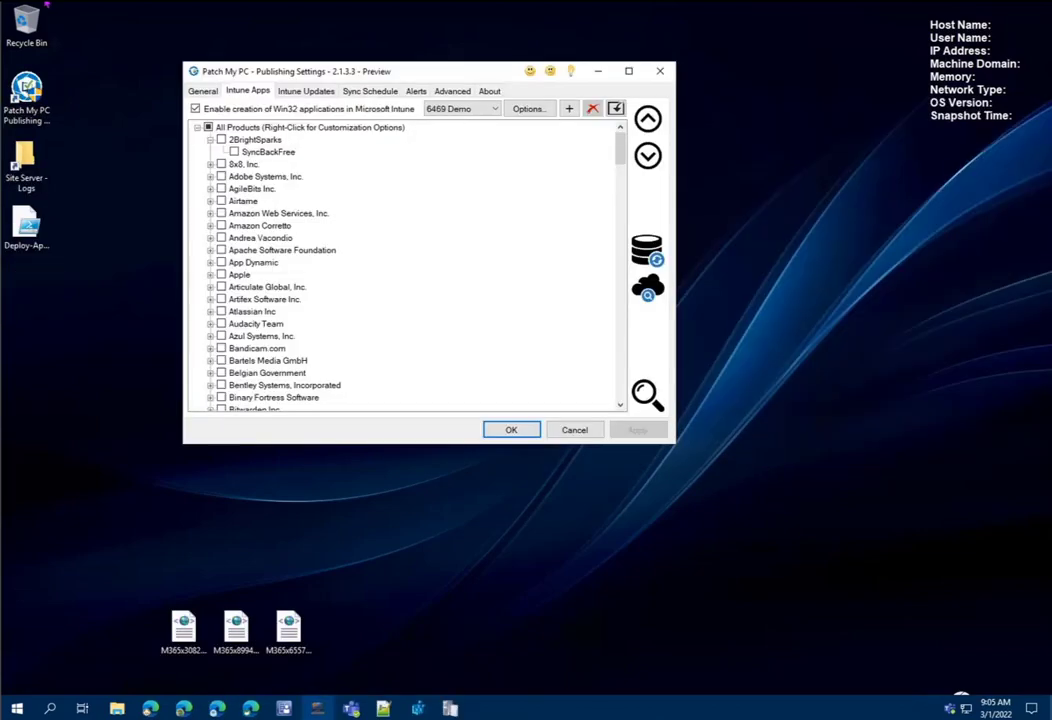
On the preview server, locate the exported tenant XML files on the desktop and compare them with the configured tenant list.
drag(160, 591, 481, 690)
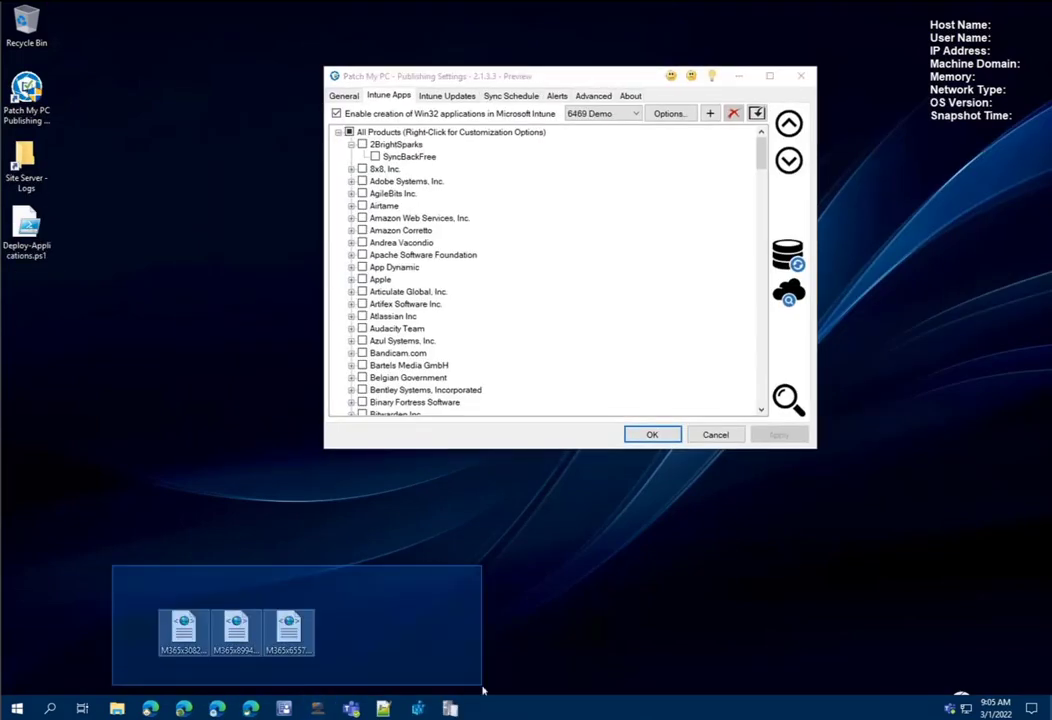
drag(120, 585, 376, 684)
drag(124, 585, 514, 181)
click(603, 113)
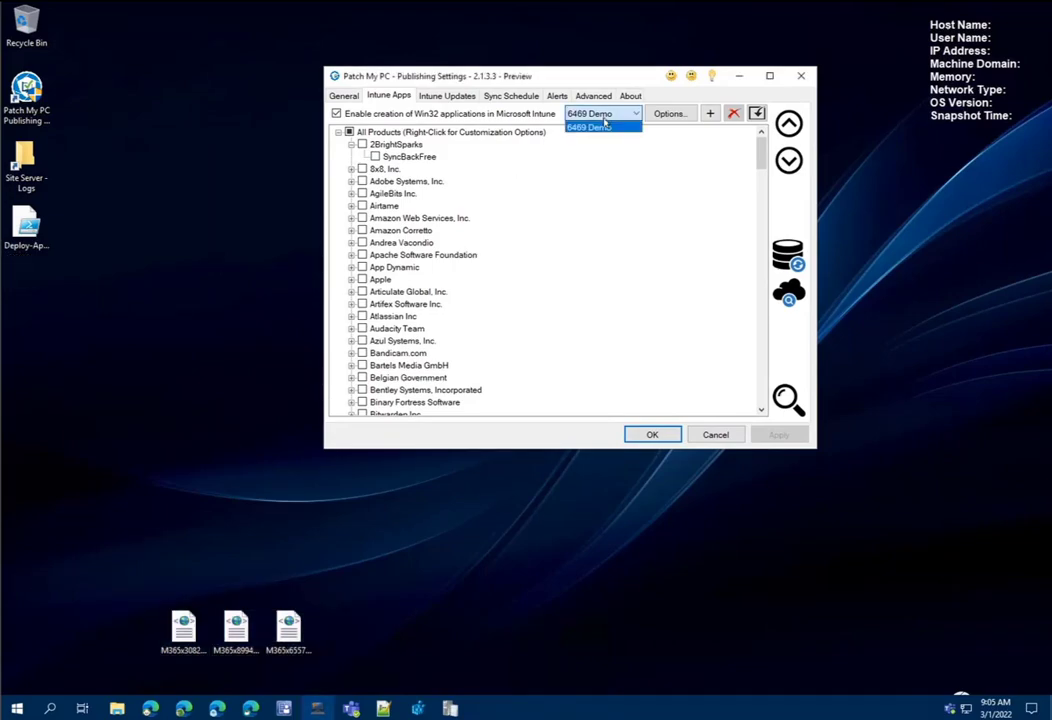
click(186, 627)
drag(212, 610, 326, 654)
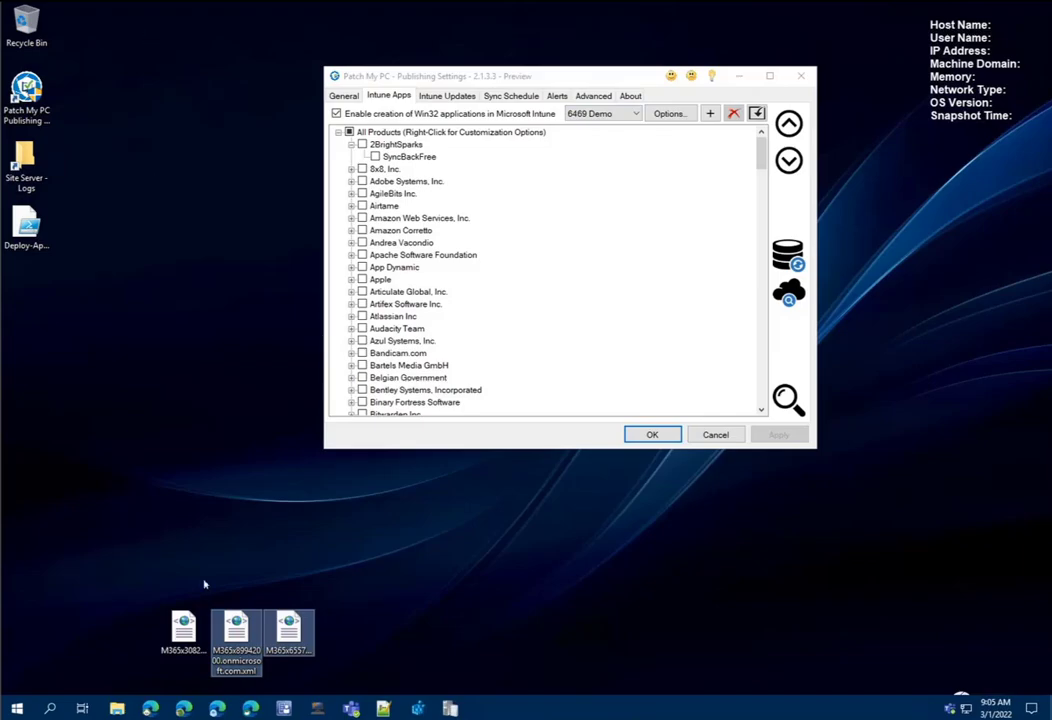
Switch to the Microsoft Endpoint Manager admin center windows, refresh and check the tenants' All apps lists, and minimize them.
click(217, 709)
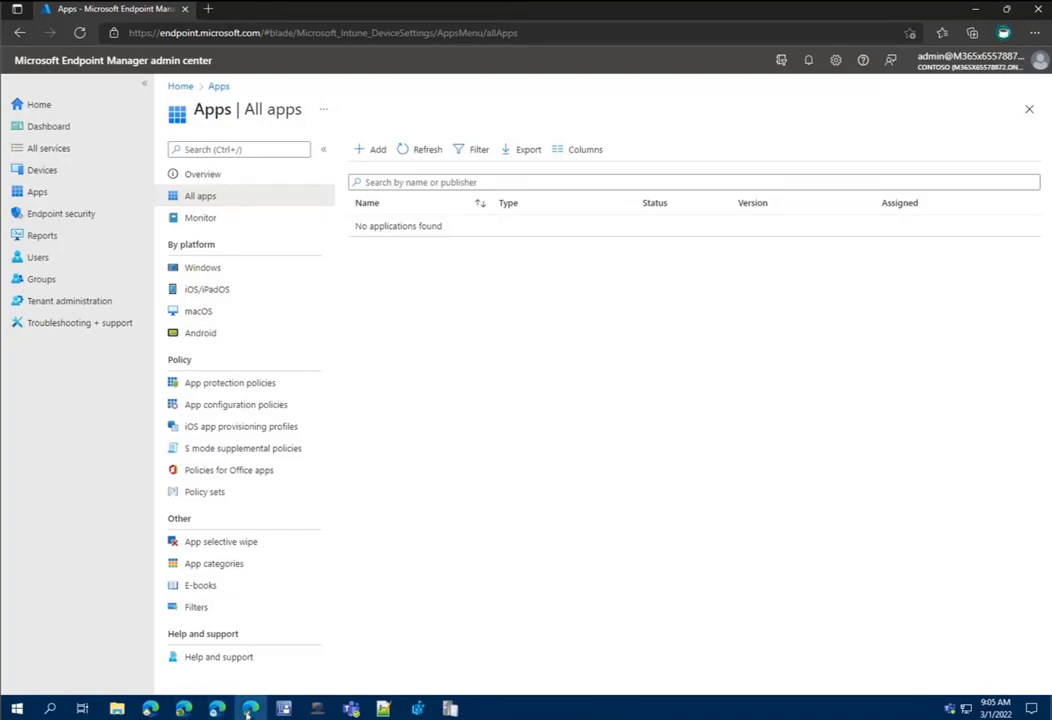
click(183, 709)
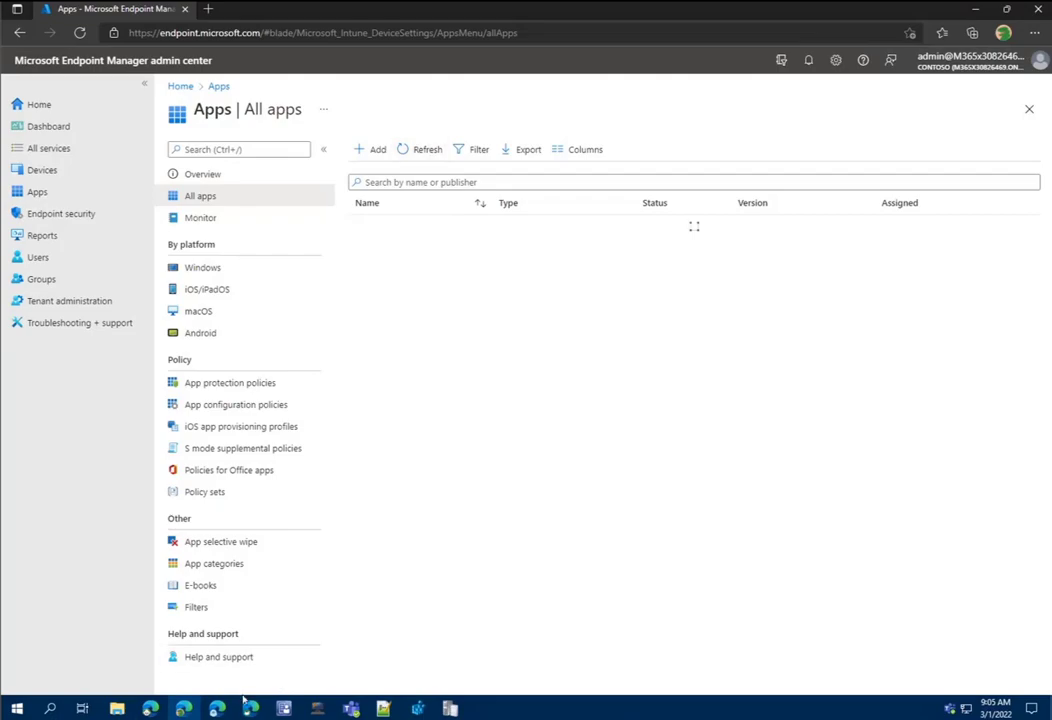
click(408, 150)
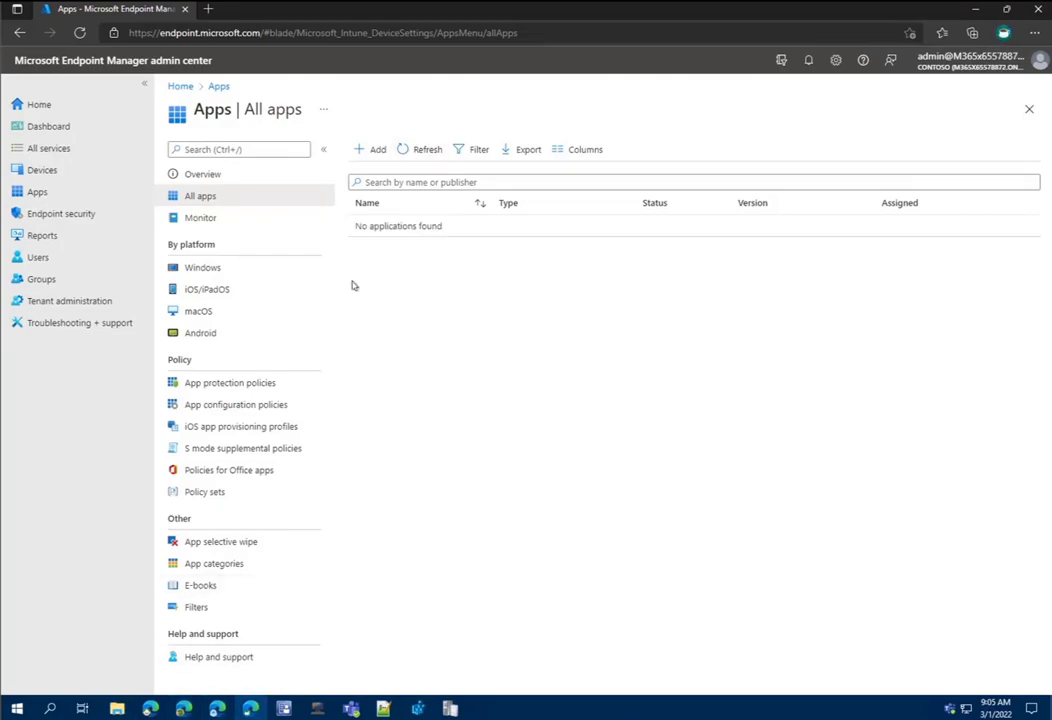
click(426, 152)
click(183, 709)
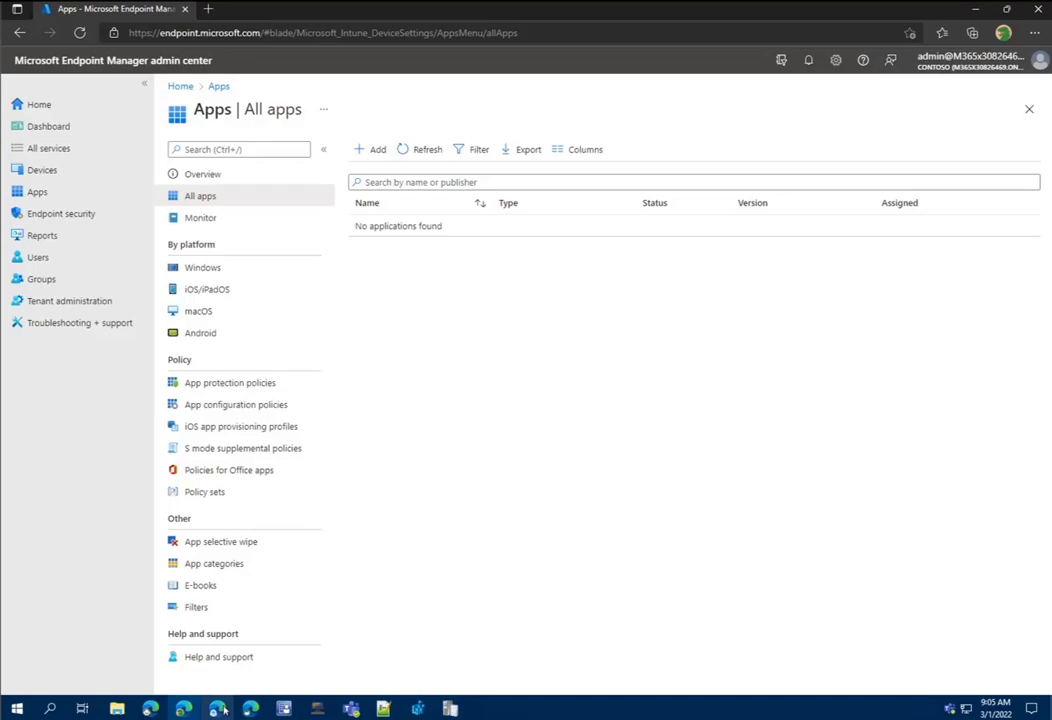
click(986, 14)
click(986, 14)
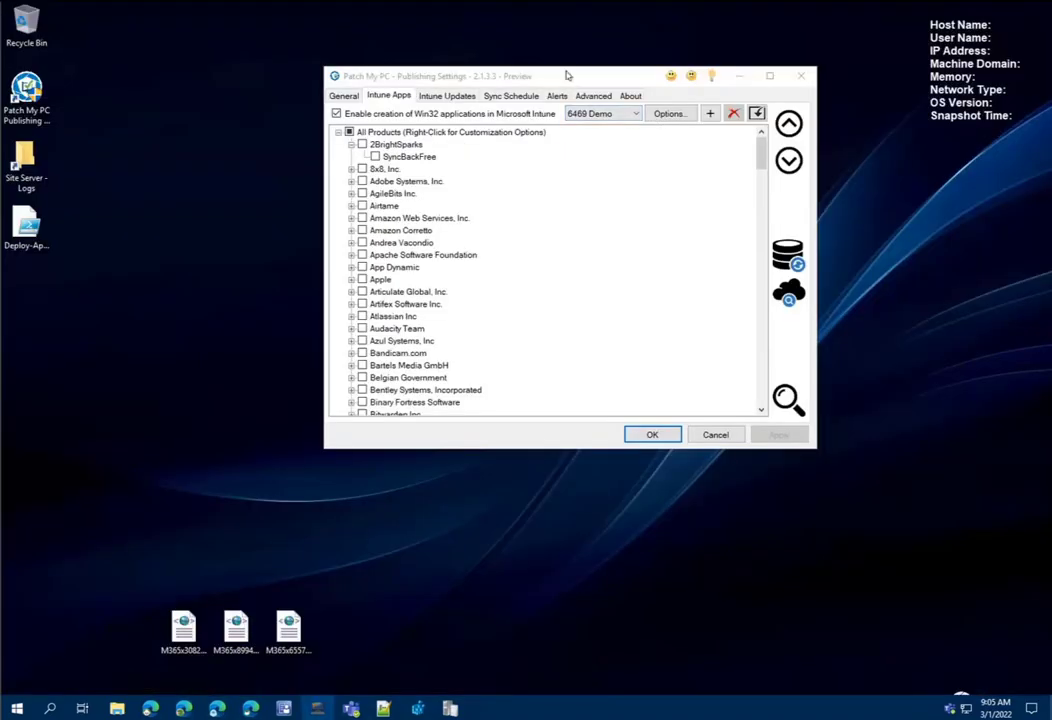
Import the Intune tenants from all three onmicrosoft.com XML settings files on the Desktop.
drag(568, 72, 493, 70)
click(682, 109)
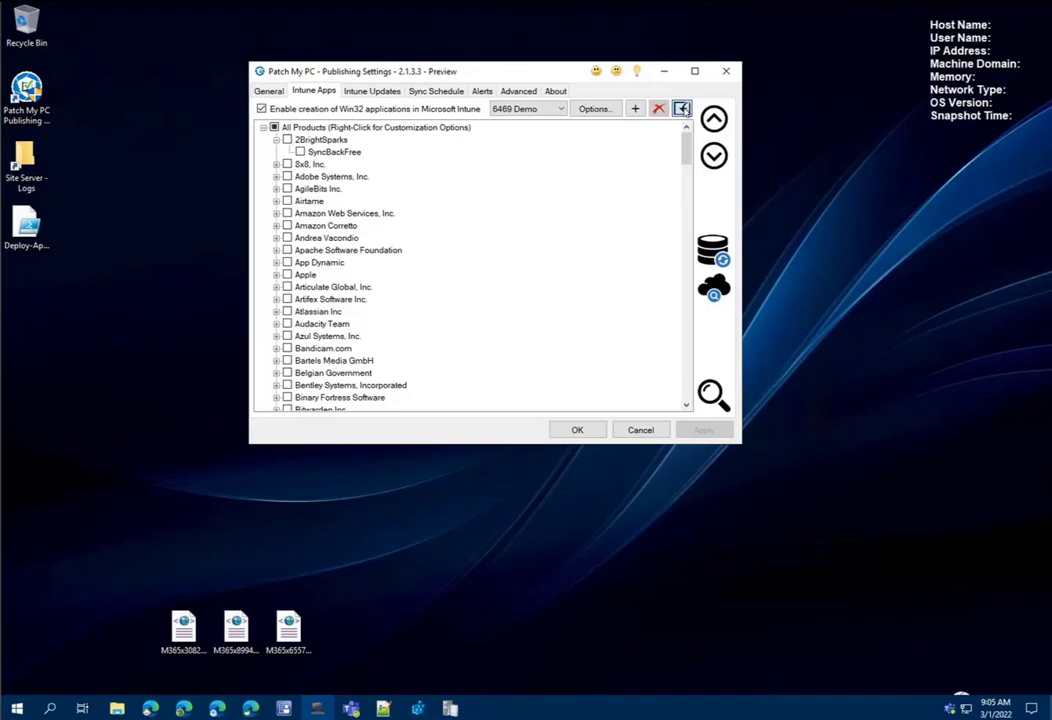
drag(516, 94, 772, 134)
drag(904, 308, 640, 195)
drag(912, 134, 906, 174)
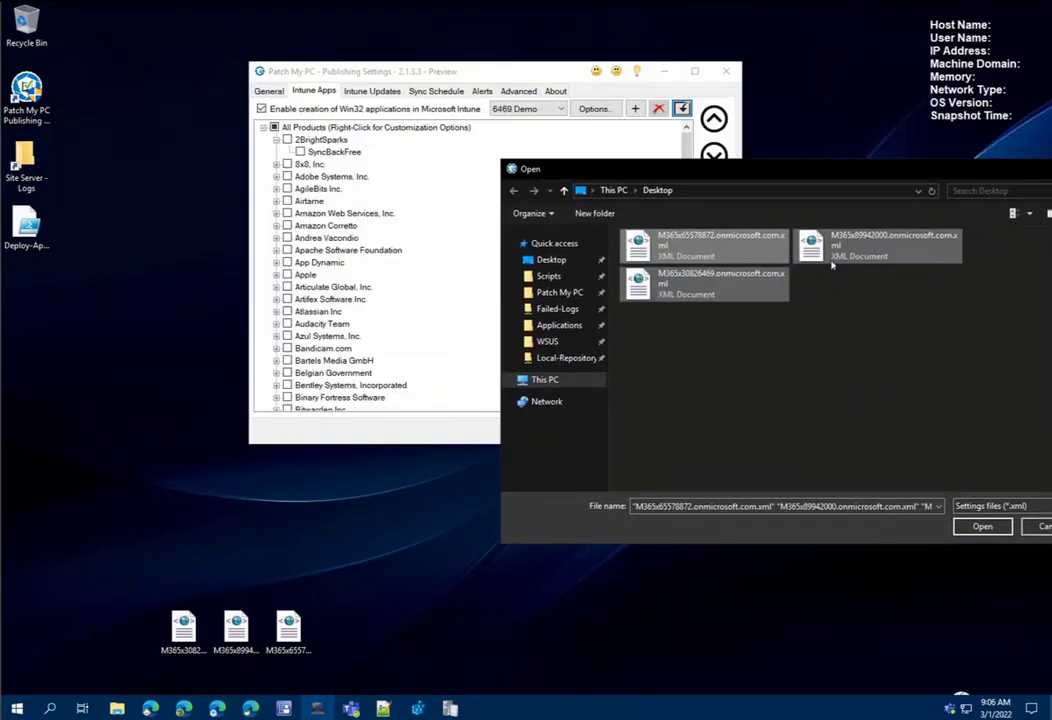
click(735, 297)
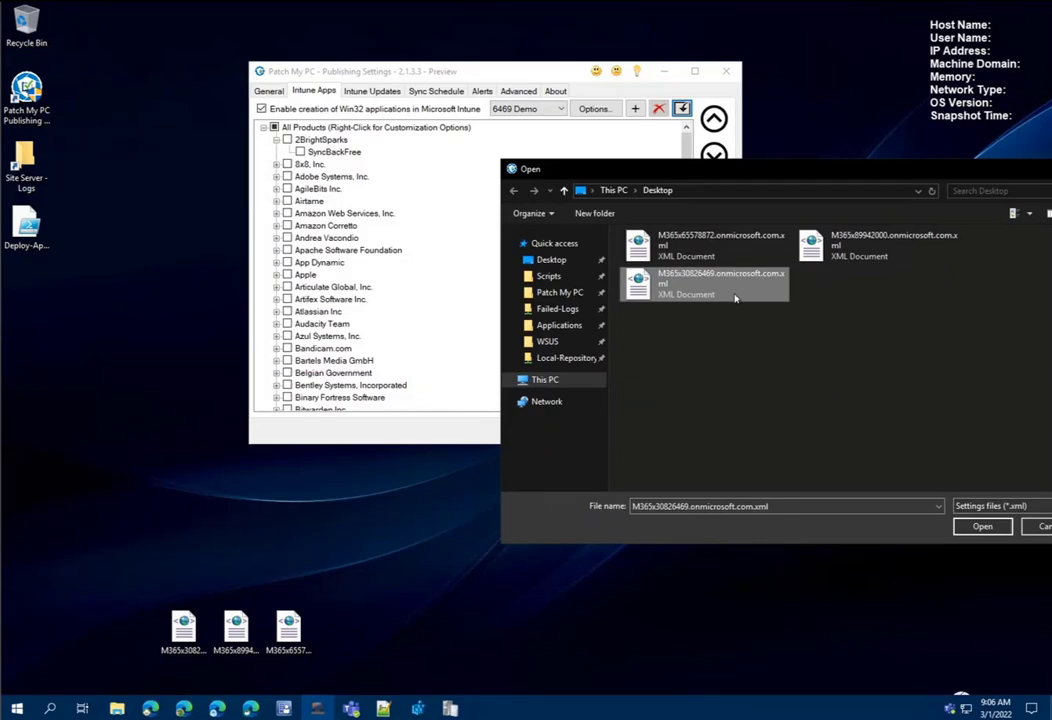
key(ctrl+a)
drag(750, 169, 703, 169)
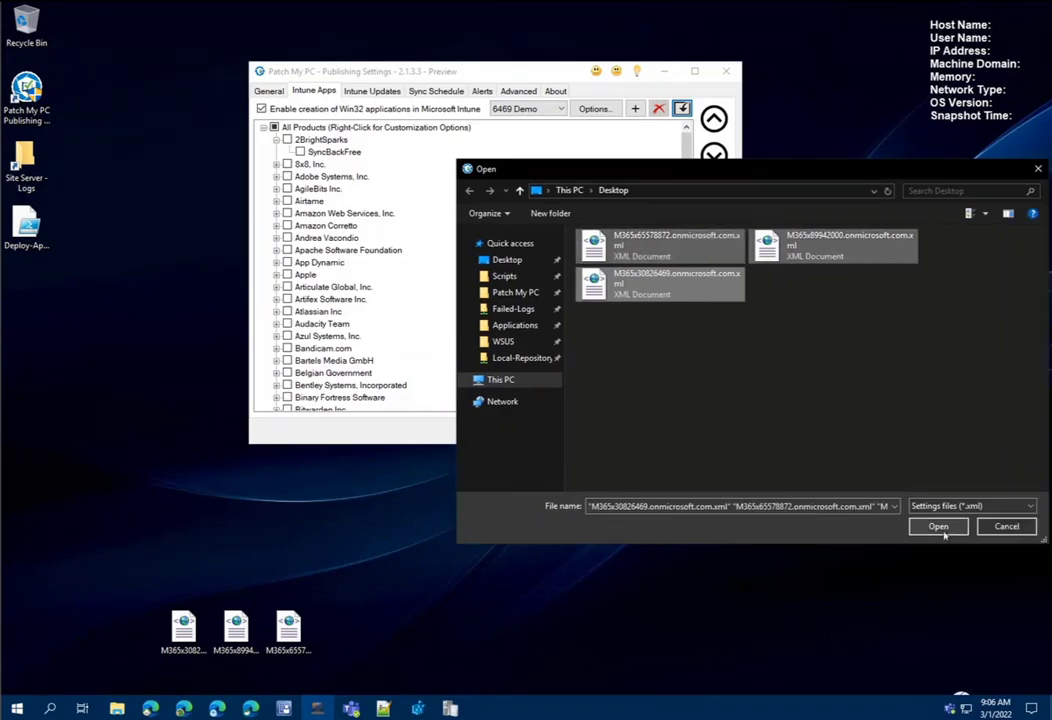
click(936, 527)
Acknowledge the tenant import summary and apply the publisher settings.
drag(520, 321, 571, 301)
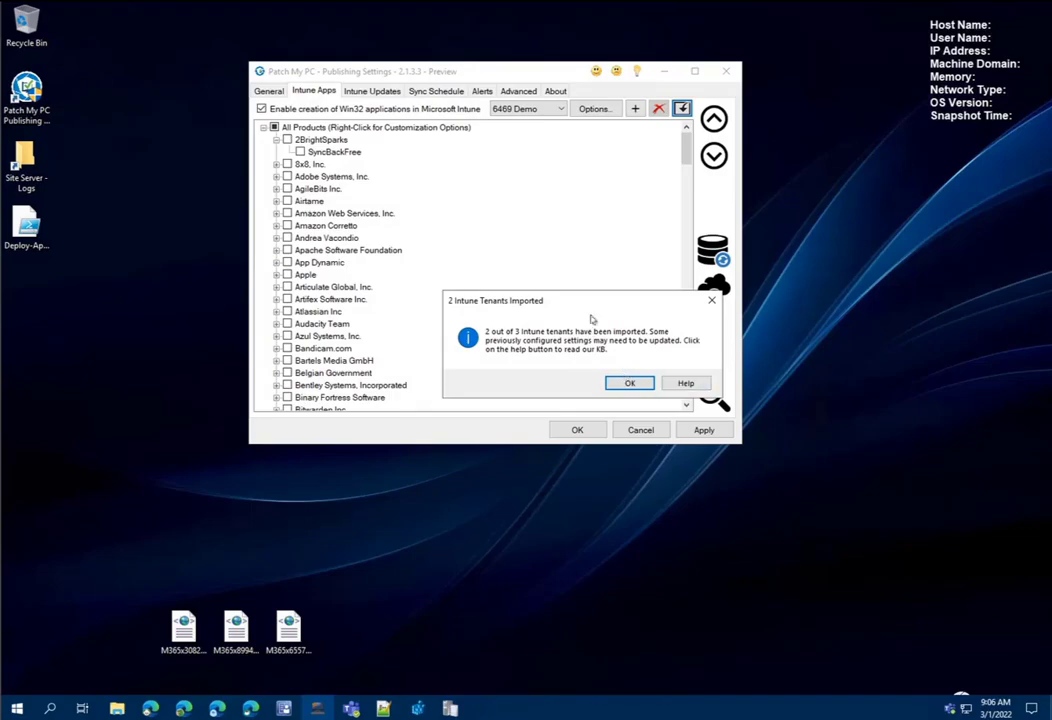
click(632, 384)
click(705, 430)
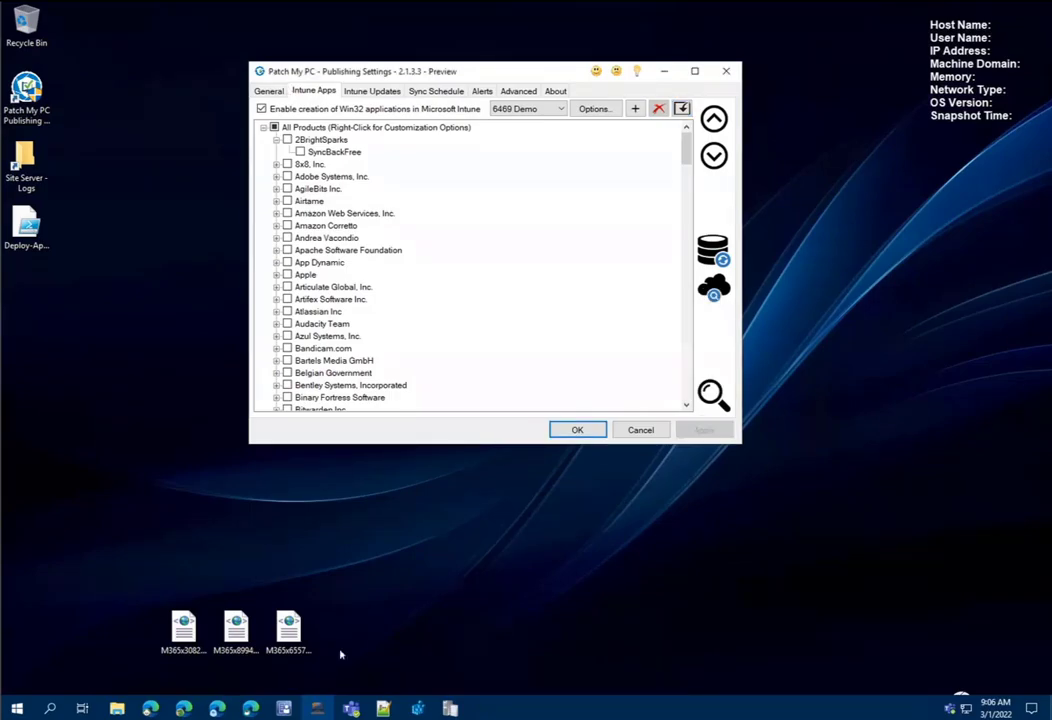
Switch to Configuration Manager Trace Log Tool and view the newest import entries in PatchMyPC.log.
click(450, 708)
click(507, 257)
key(End)
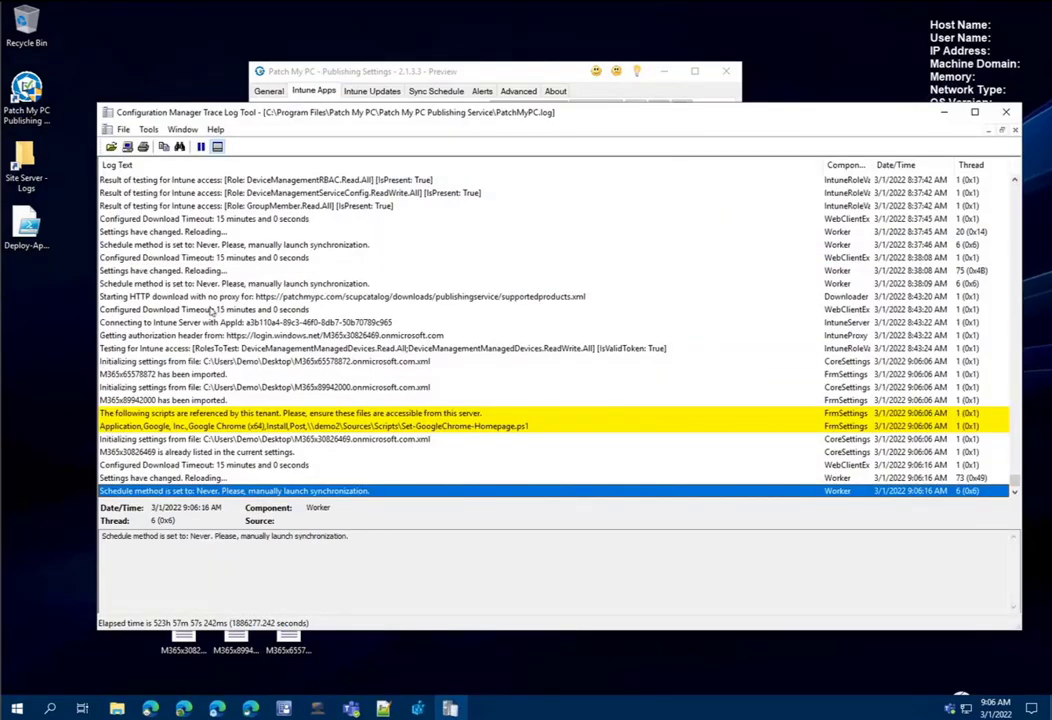
Examine the PatchMyPC.log entries about importing the M365x65578872 and M365x89942000 tenants.
click(185, 348)
click(220, 374)
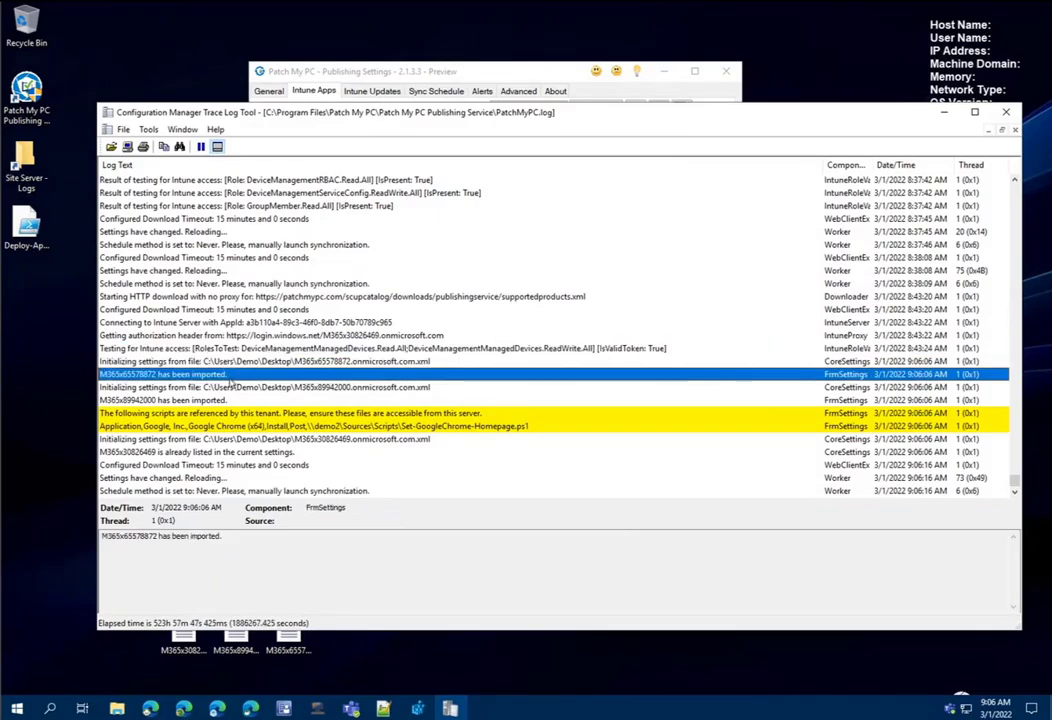
click(235, 400)
click(178, 374)
click(148, 398)
click(156, 376)
click(172, 400)
click(200, 387)
click(300, 400)
Examine the highlighted log entries about scripts referenced by the imported tenant, including the full Google Chrome script entry.
click(375, 414)
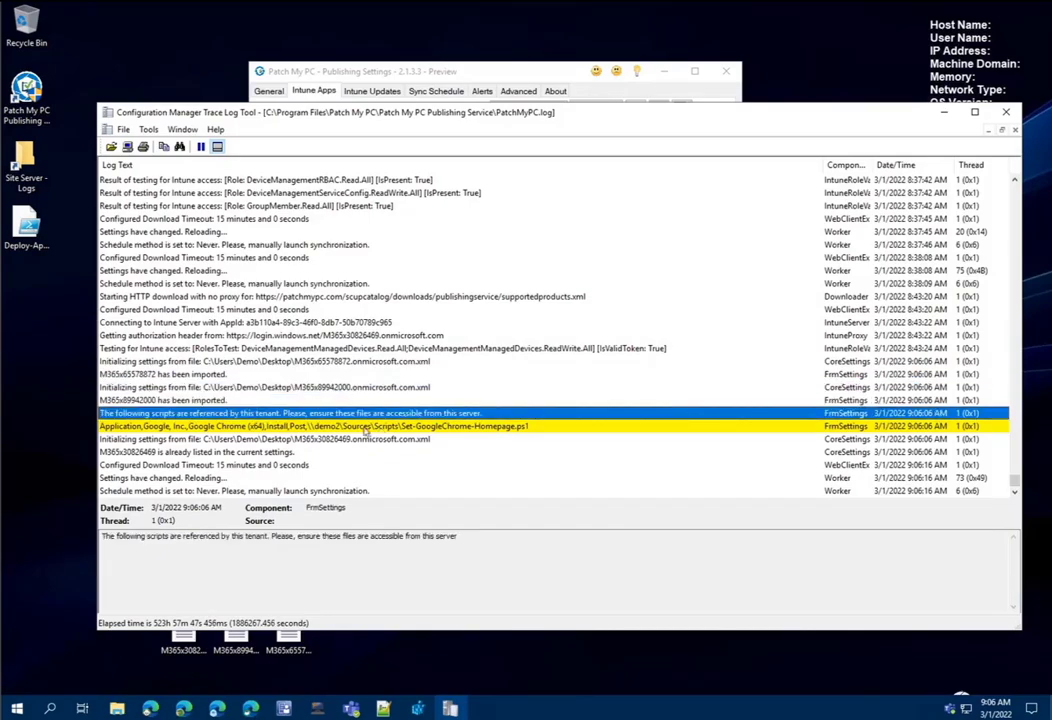
click(467, 428)
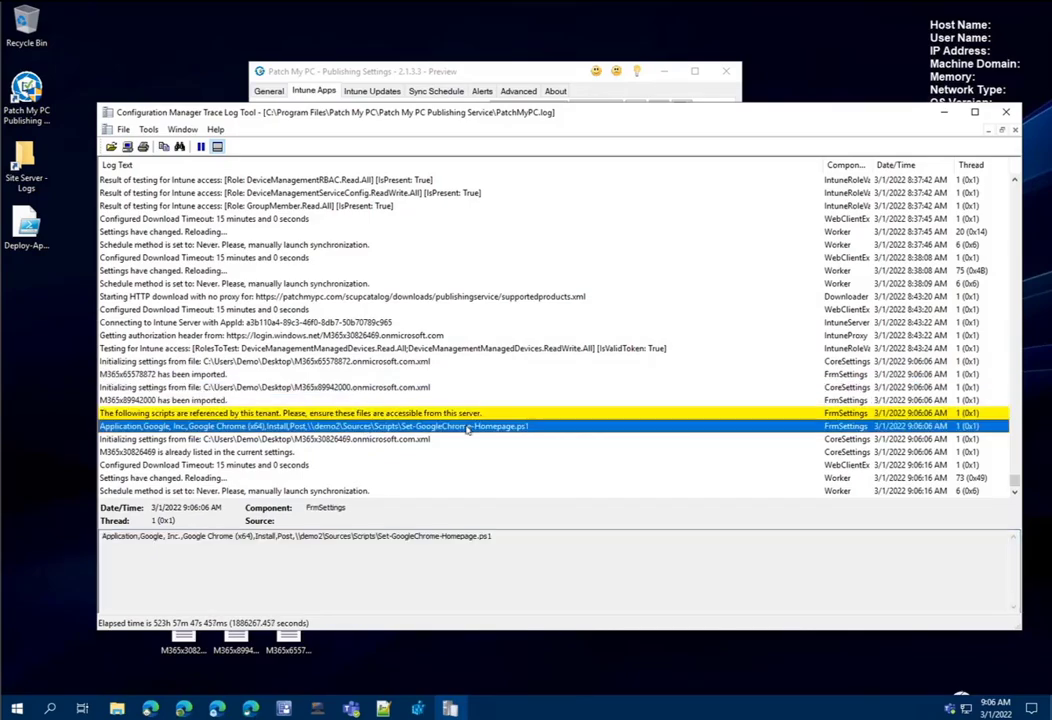
triple_click(575, 535)
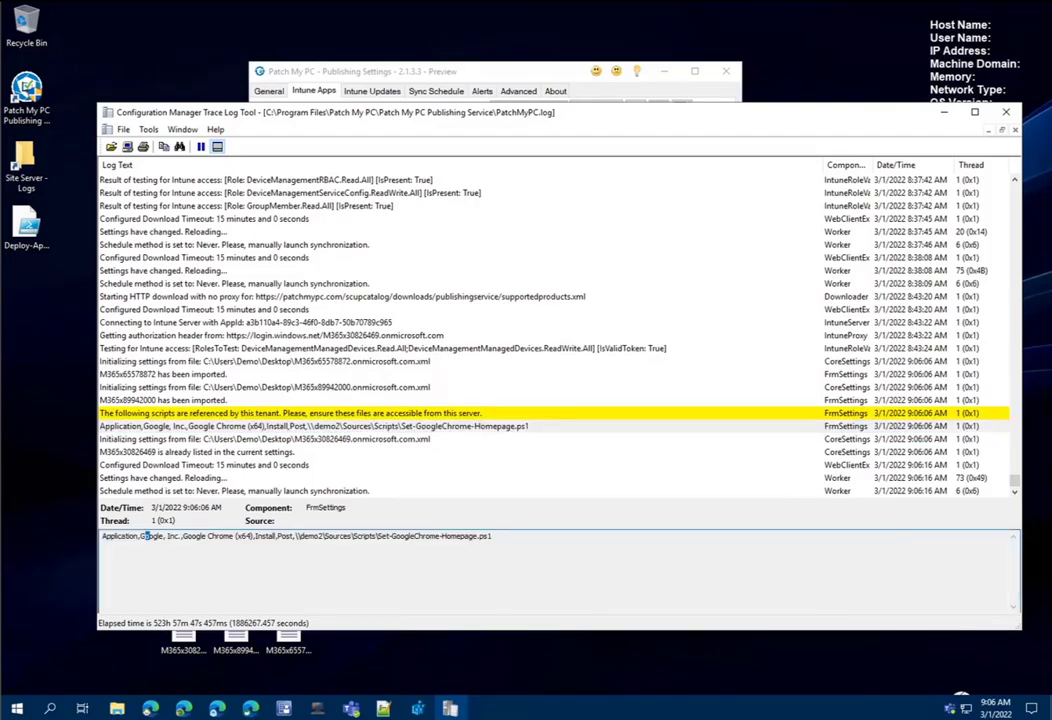
mouse_move(255, 536)
mouse_down()
mouse_move(556, 533)
mouse_move(242, 536)
mouse_up()
click(297, 536)
key(ctrl+a)
click(492, 536)
Review the log entries for M365x30826469, the settings reload and the sync schedule, and minimize the log.
click(265, 439)
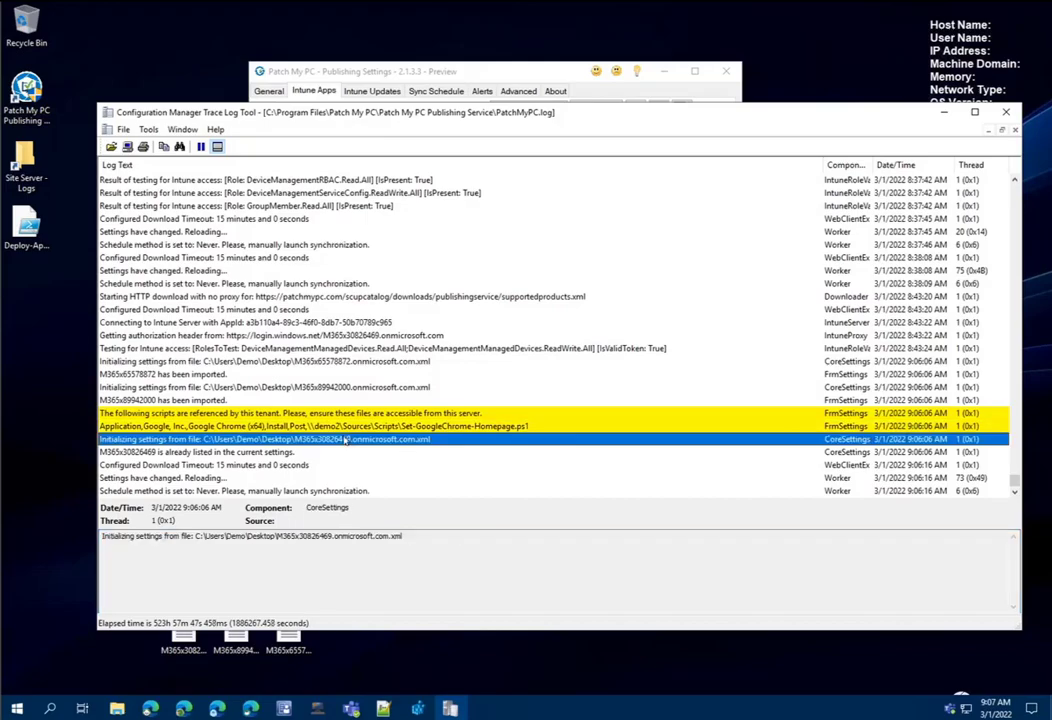
click(362, 479)
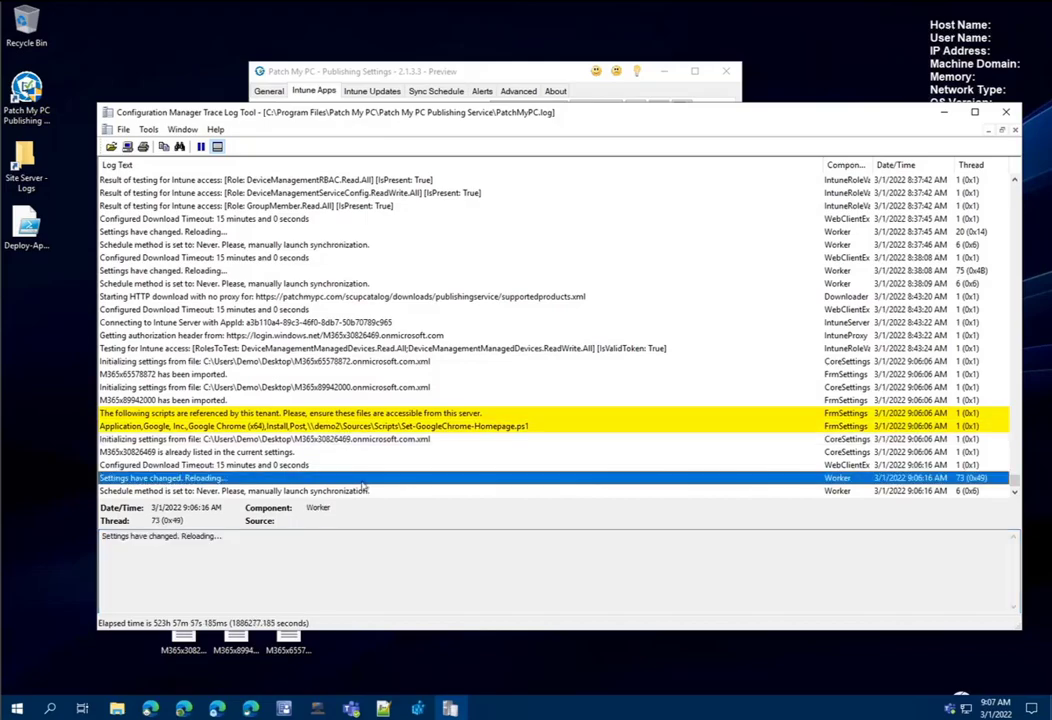
click(365, 490)
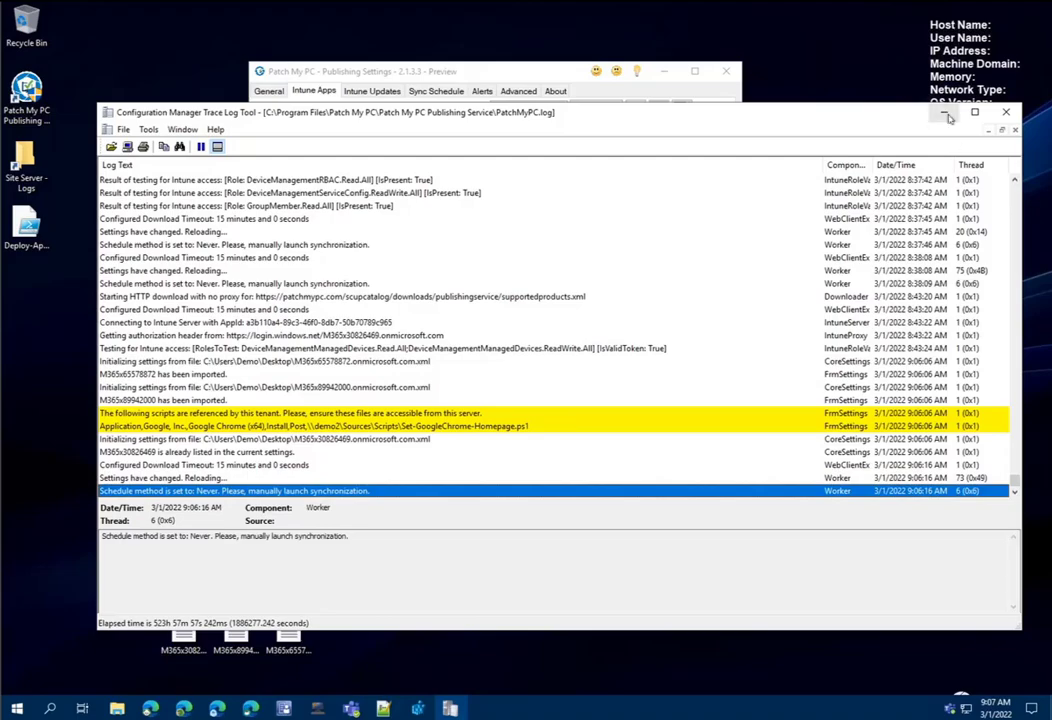
click(944, 112)
Open the Intune options of the M365x65578872 tenant in the publisher and paste its application secret.
click(543, 108)
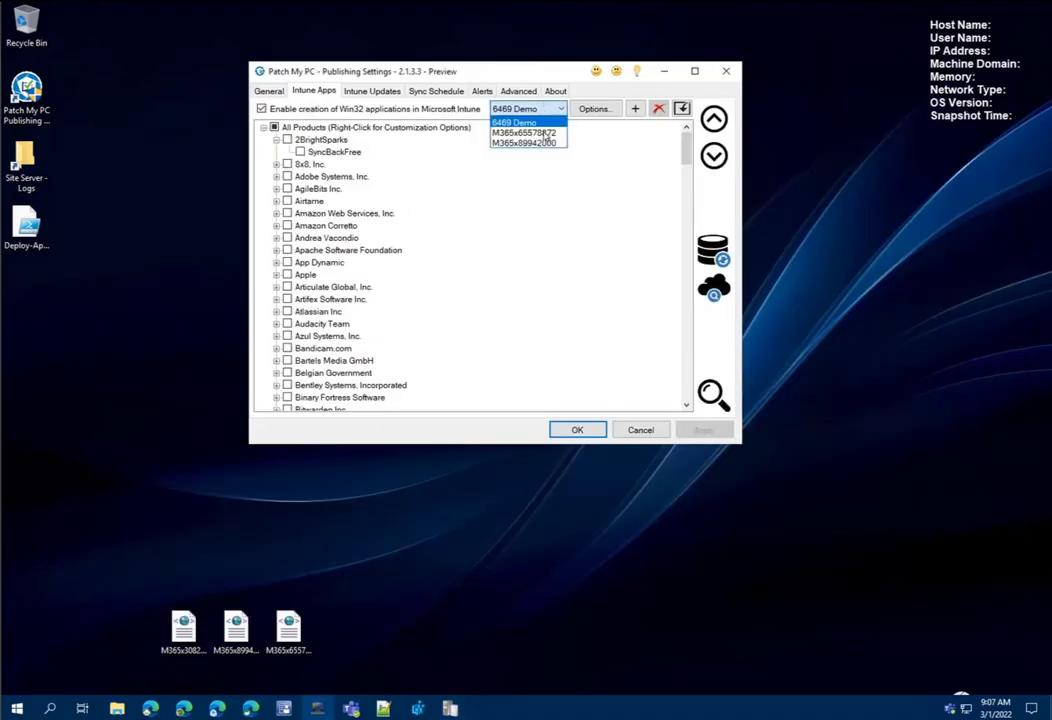
click(540, 124)
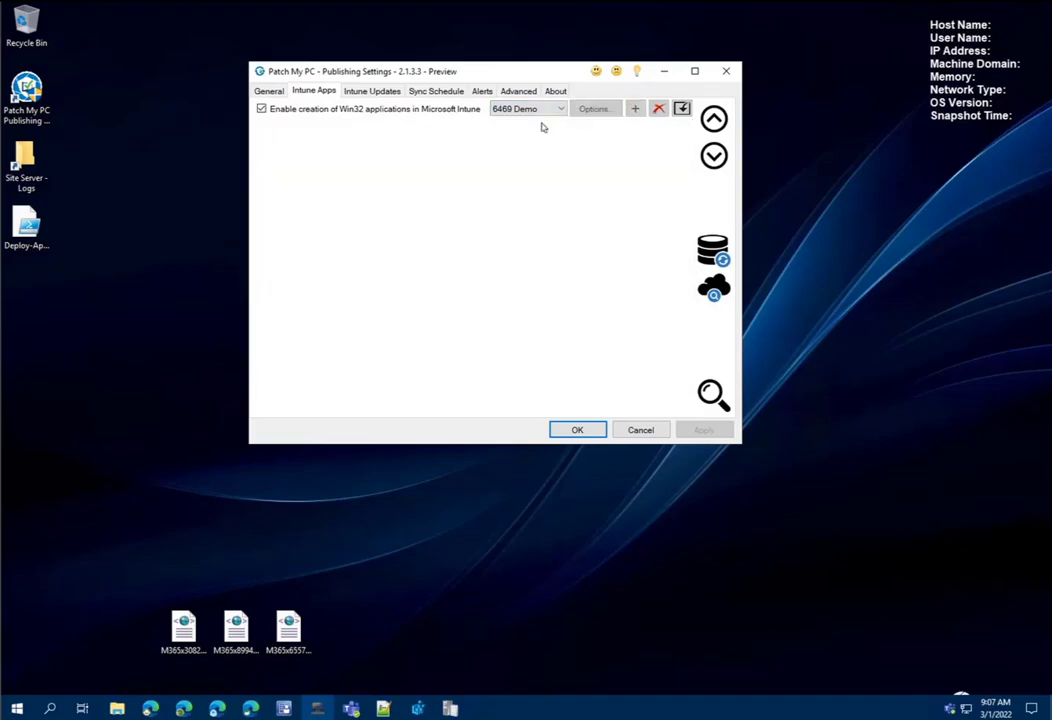
click(540, 108)
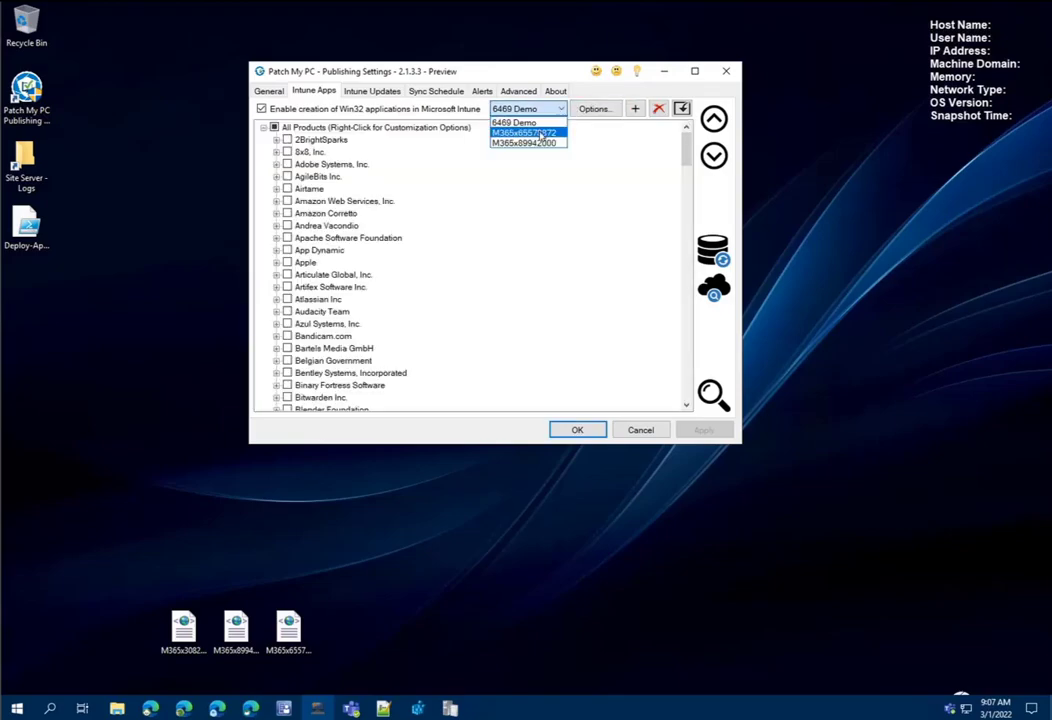
click(540, 134)
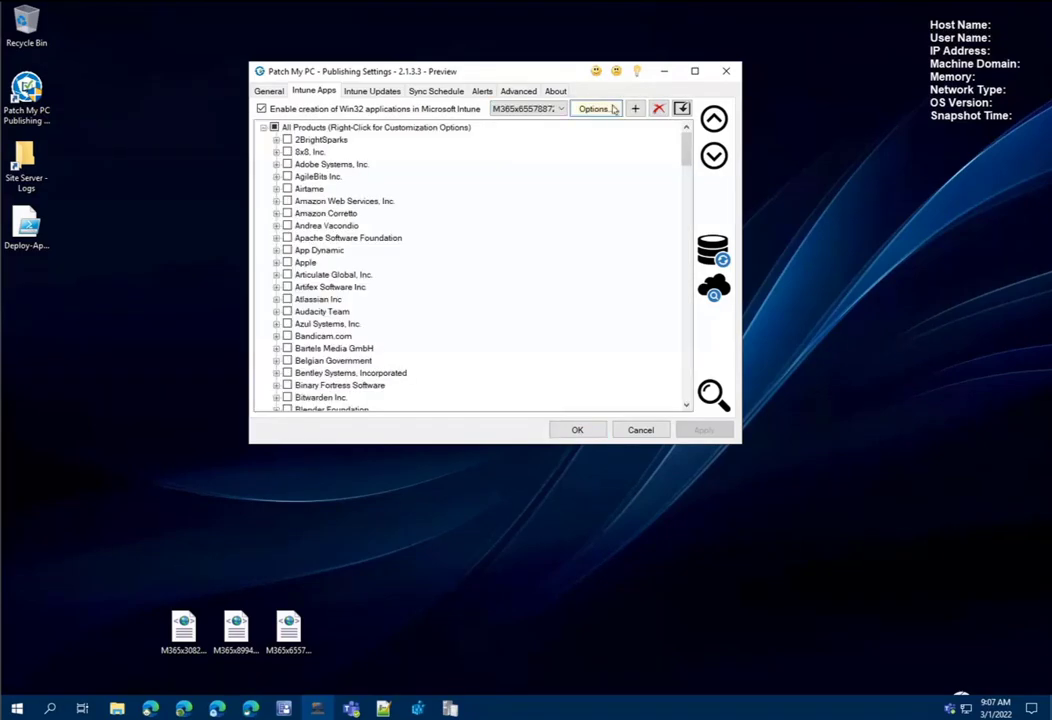
click(592, 106)
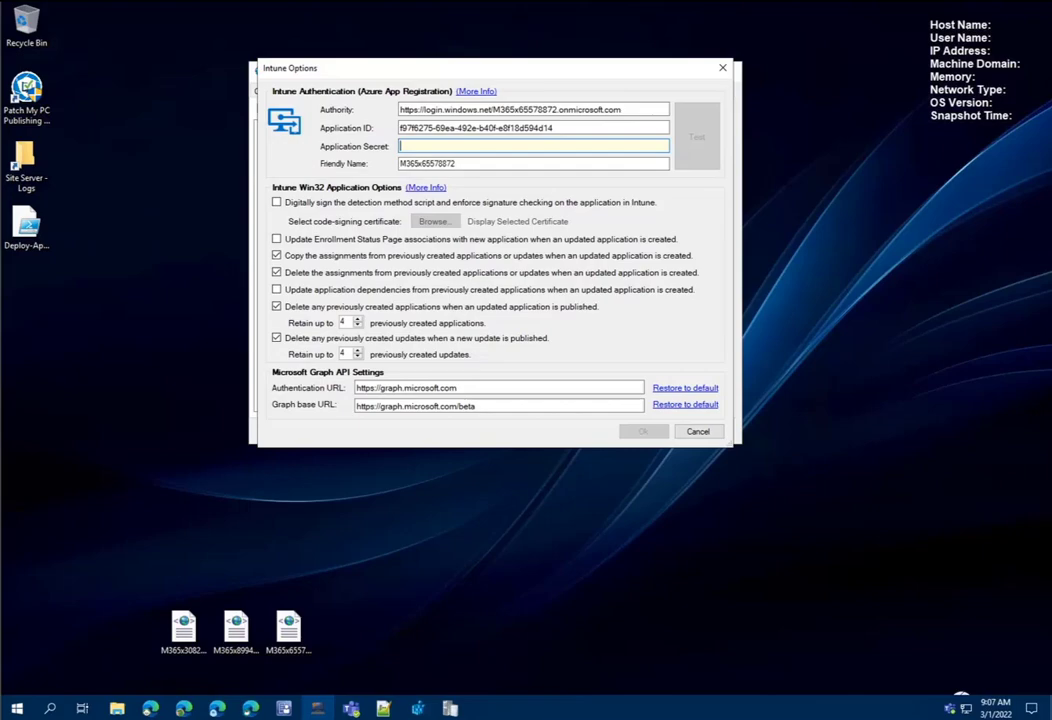
key(ctrl+v)
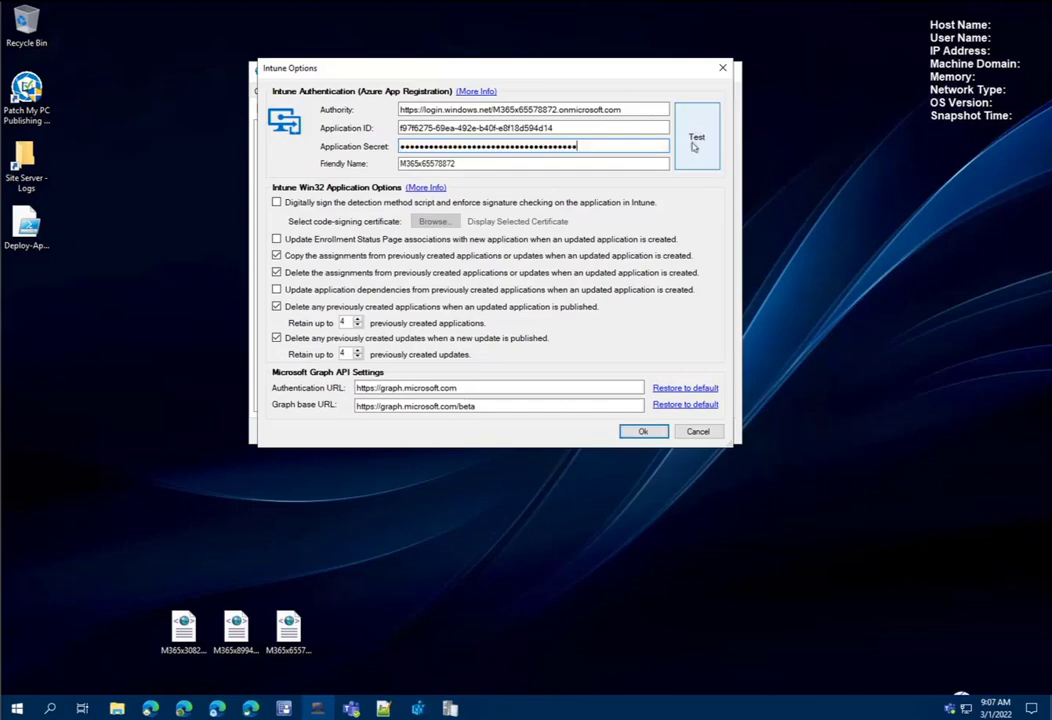
Test the M365x65578872 tenant's Intune connection, review the permission statuses and save the Intune options.
click(694, 147)
drag(346, 139, 341, 252)
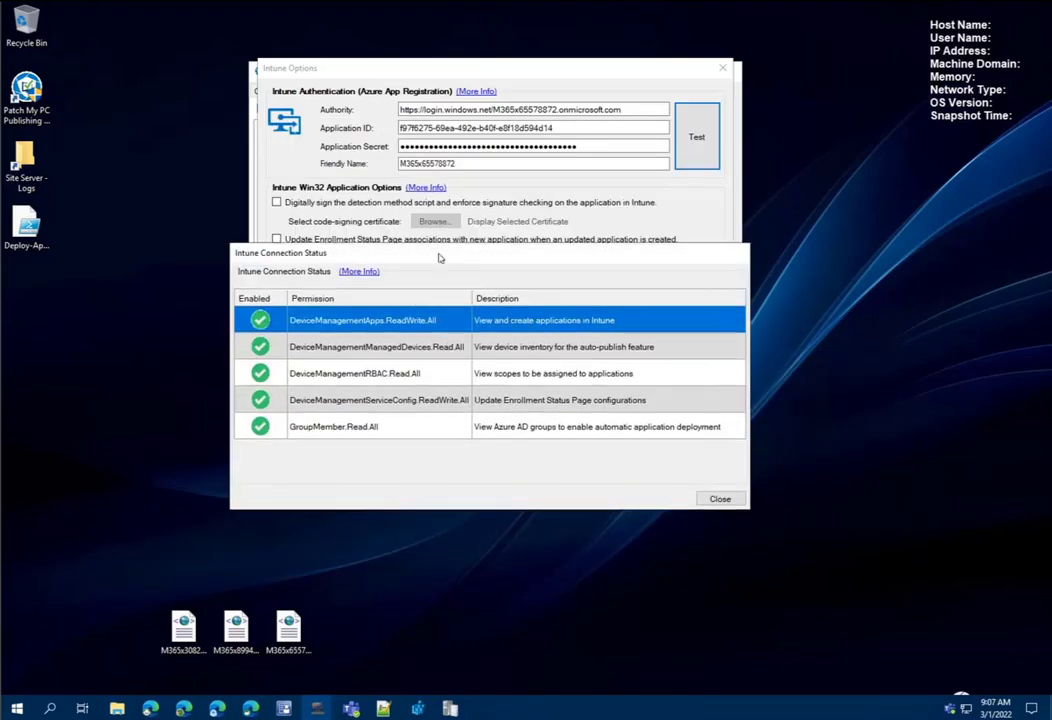
drag(439, 256, 452, 250)
click(480, 420)
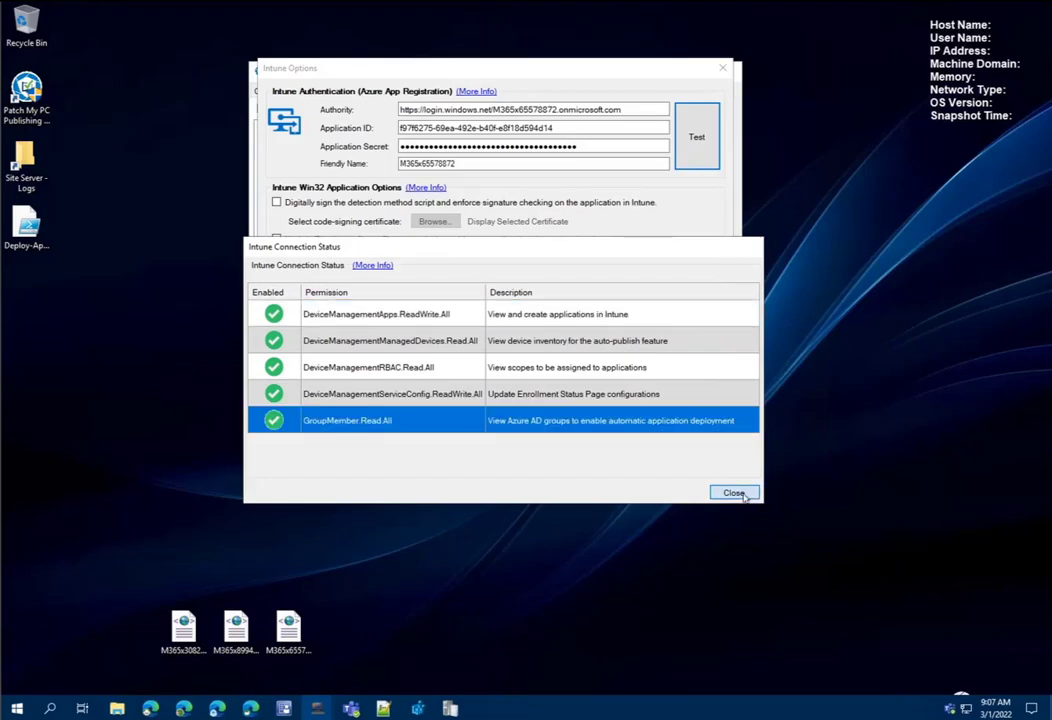
click(734, 493)
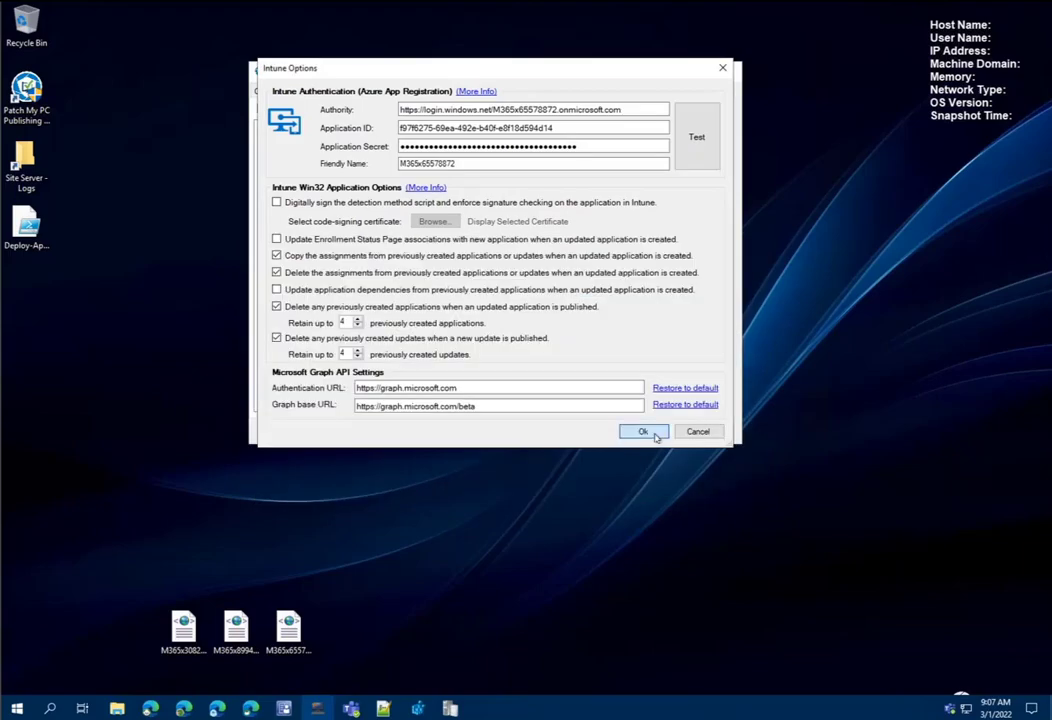
click(642, 432)
Try to enter the application secret in the M365x89942000 tenant's Intune options and save them.
click(556, 109)
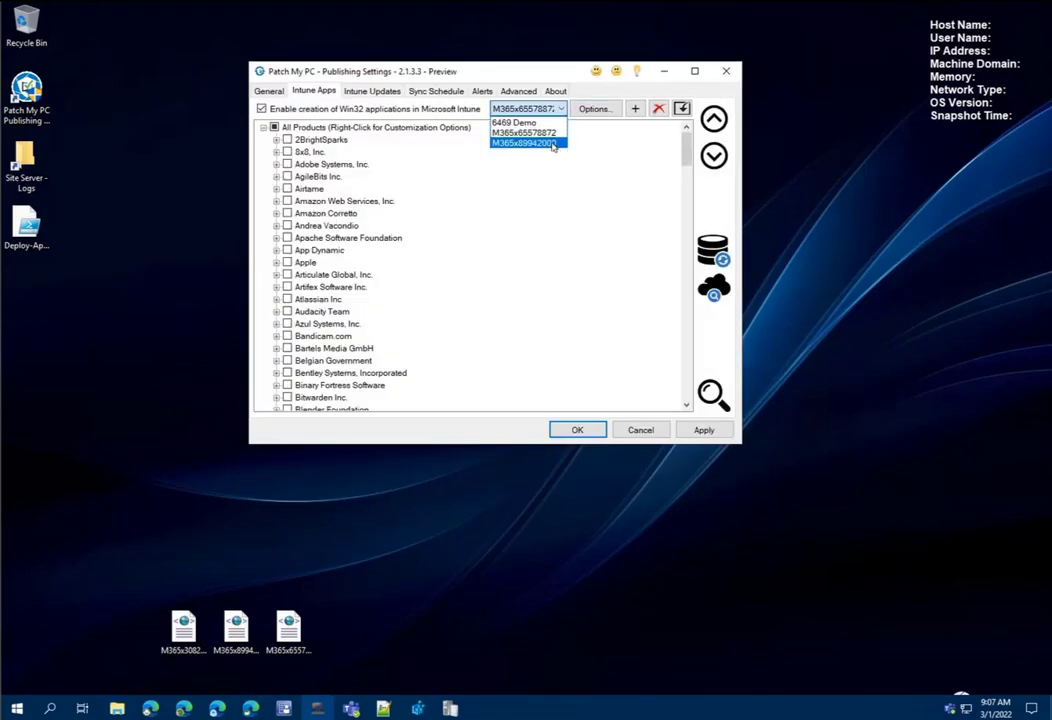
click(553, 144)
click(592, 109)
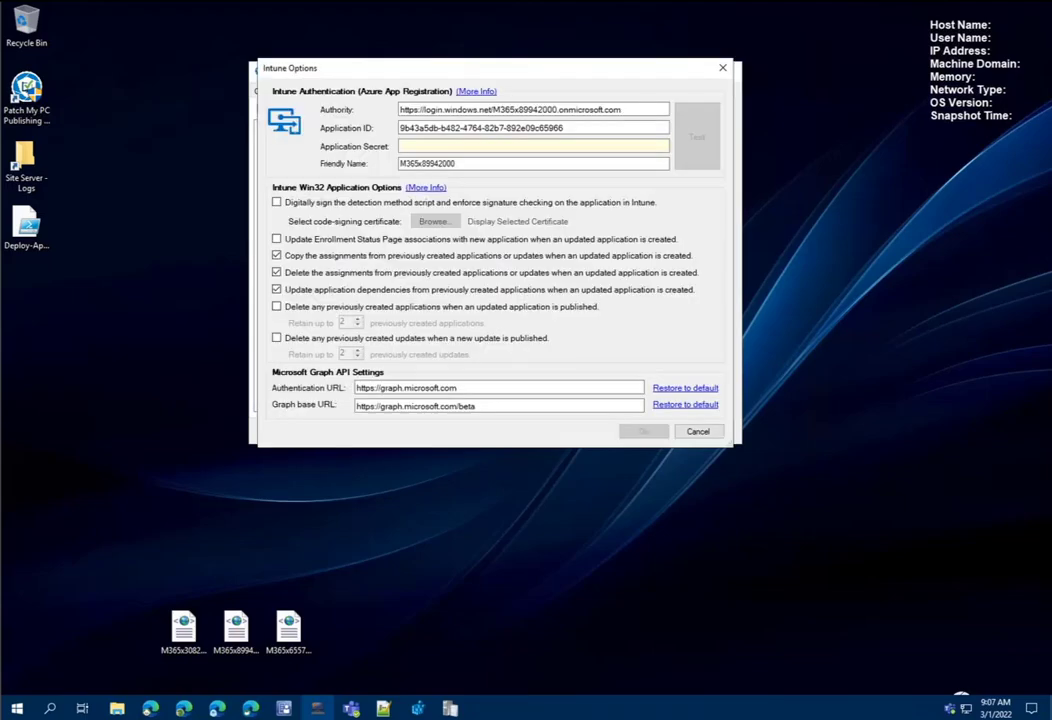
click(463, 147)
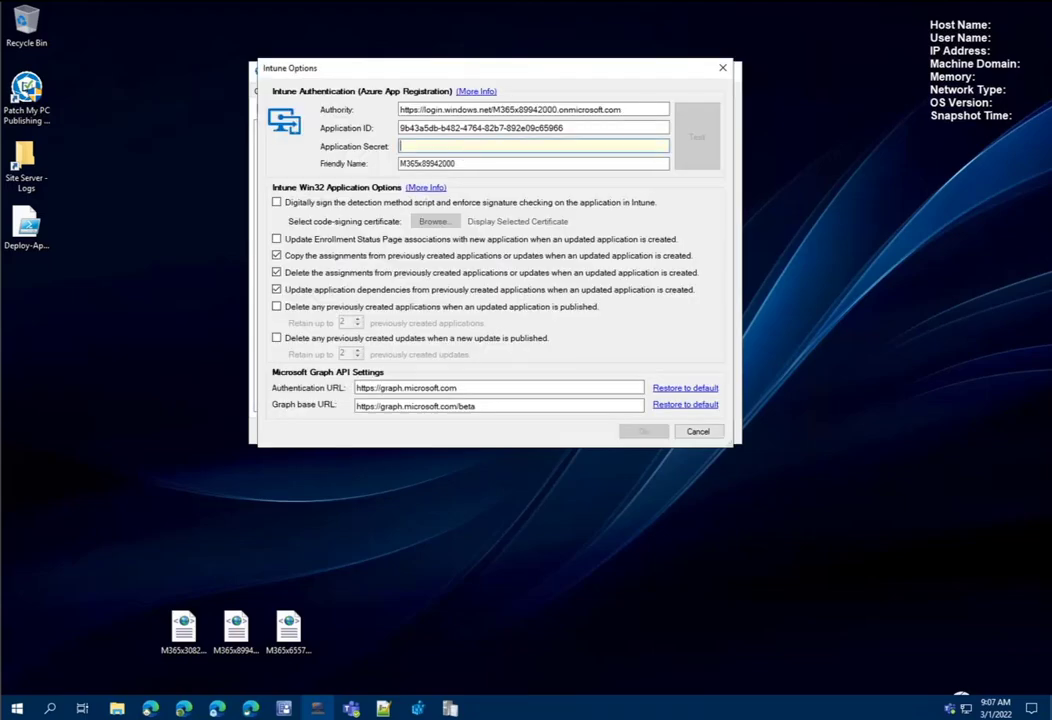
key(ctrl+v)
key(Tab)
click(641, 432)
Set the M365x65578872 tenant's friendly name to Demo 8872, retest its Intune connection and save the options.
click(540, 108)
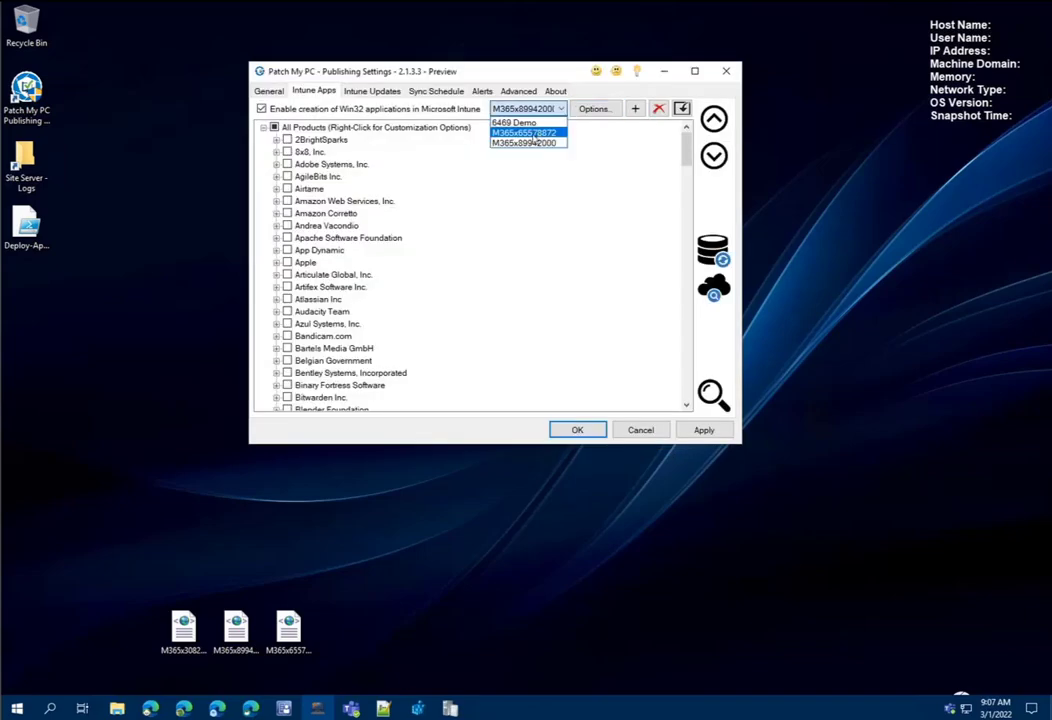
click(524, 132)
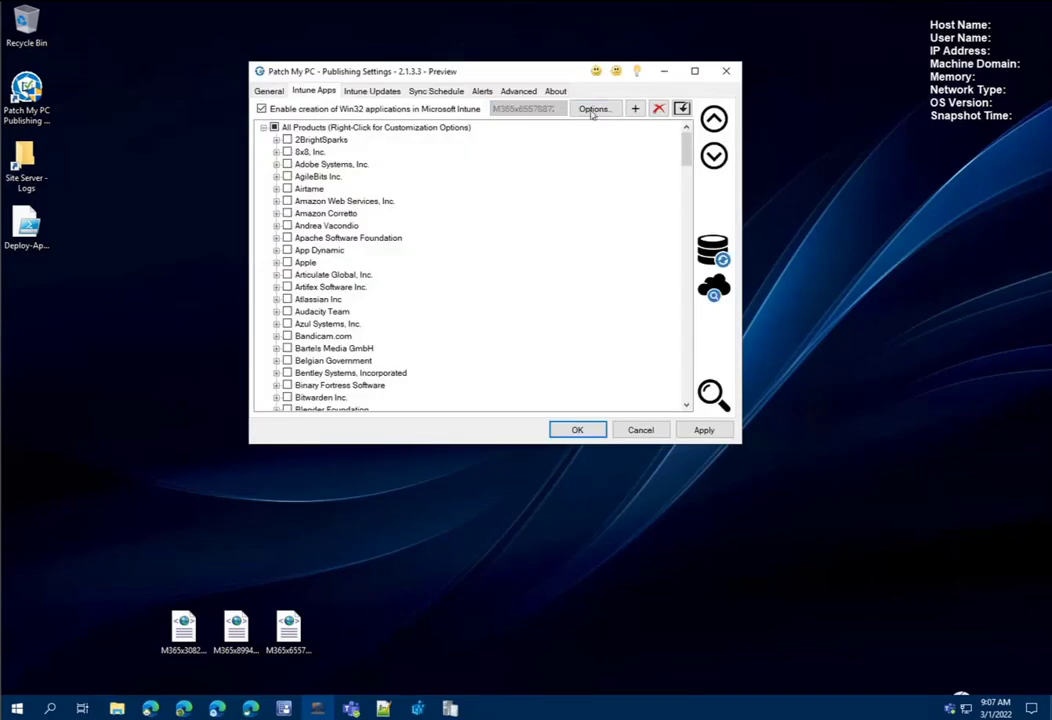
click(592, 109)
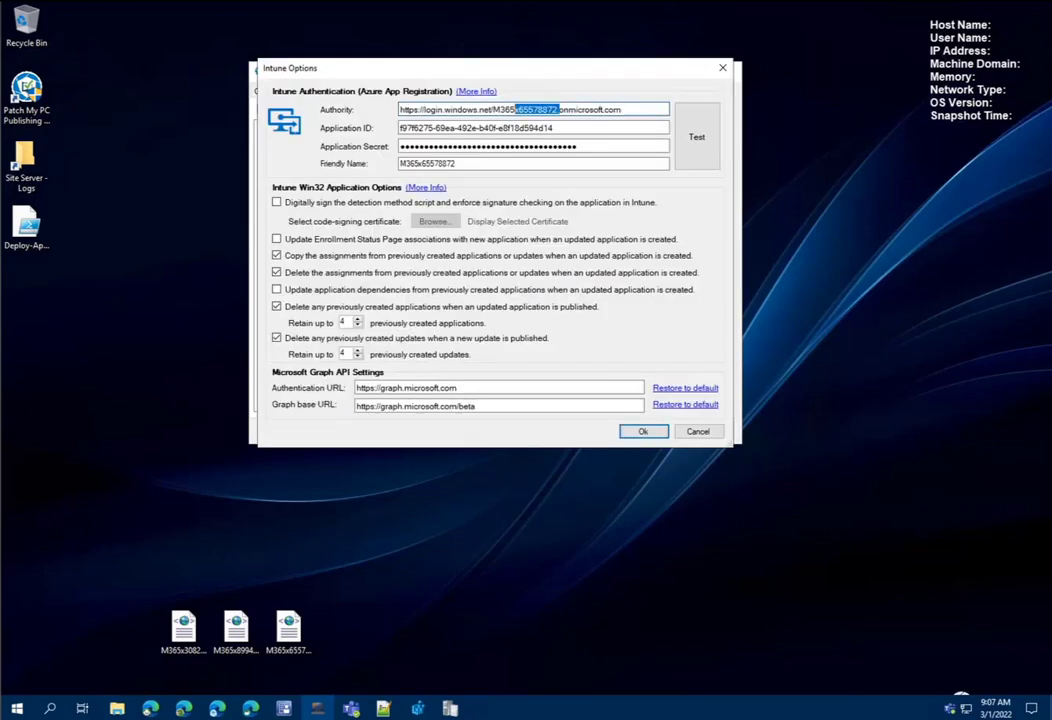
key(shift+Left)
click(236, 630)
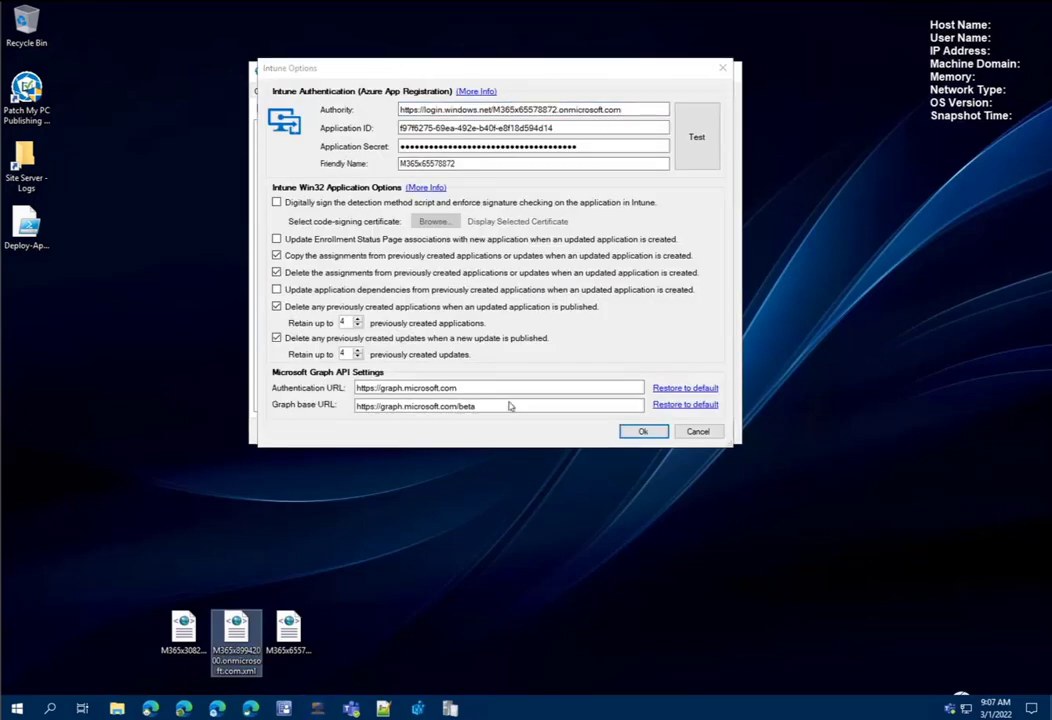
click(534, 90)
drag(458, 163, 277, 149)
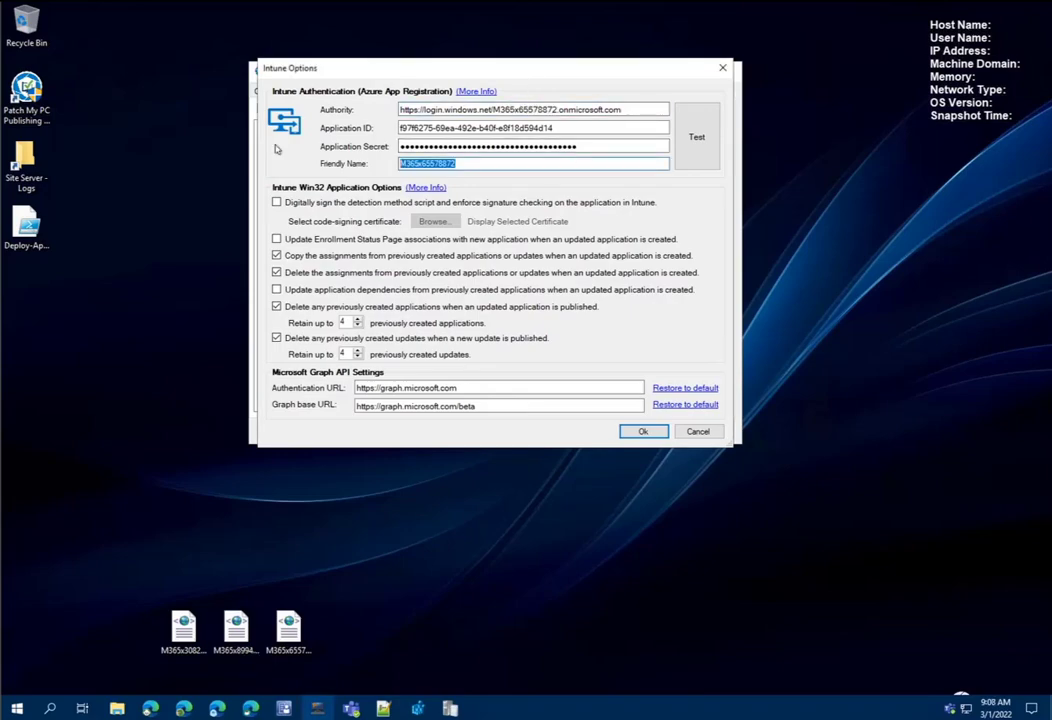
key(Home)
key(Delete)
key(Delete)
key(Delete)
key(Delete)
key(Delete)
key(Delete)
key(Delete)
key(Delete)
key(Delete)
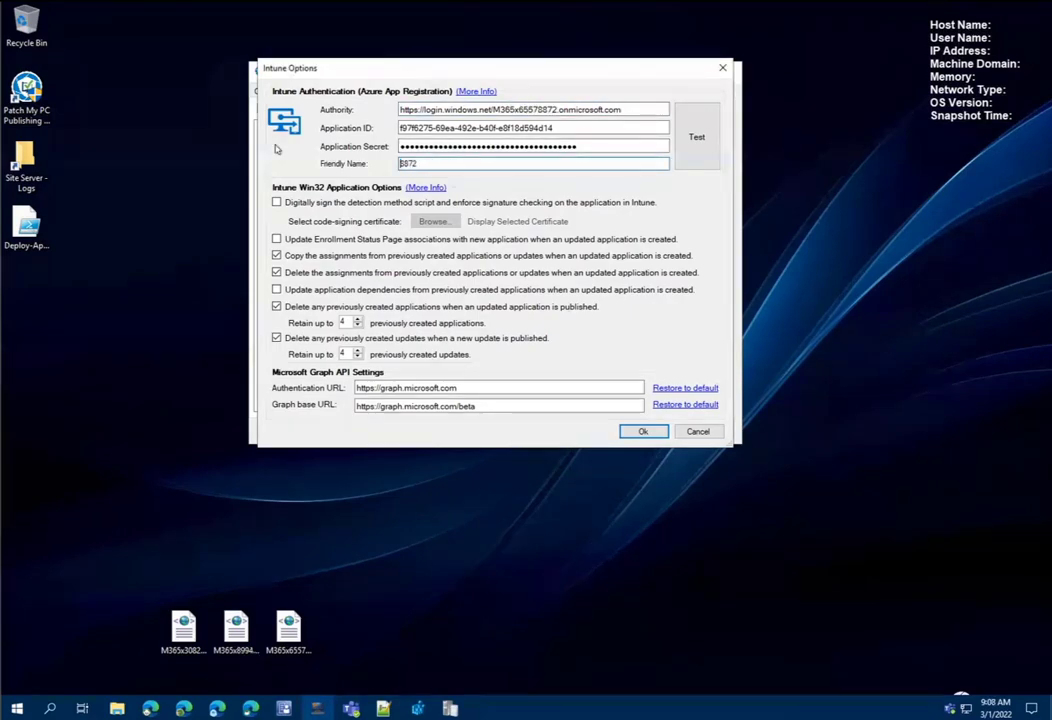
text(Demo)
key(Tab)
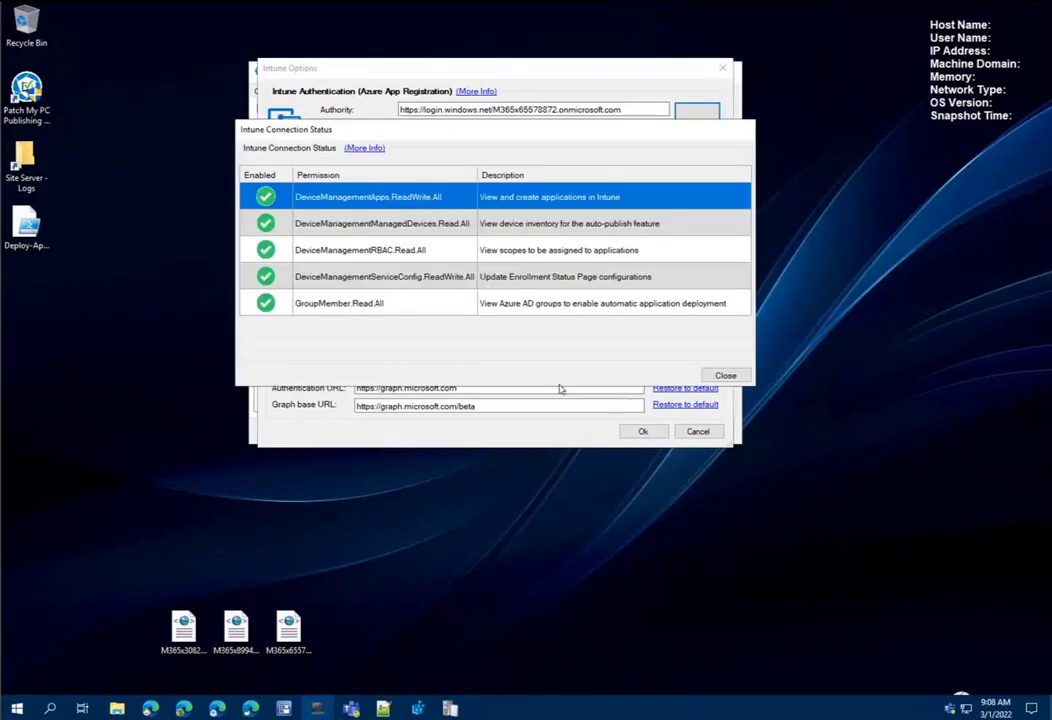
click(716, 376)
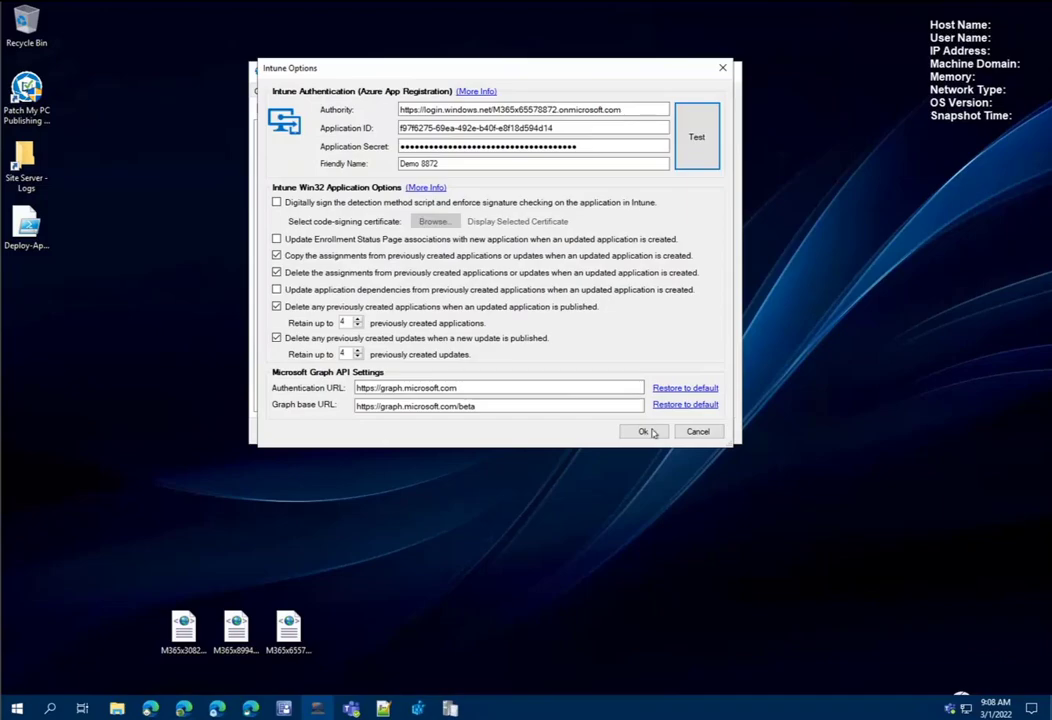
click(645, 431)
Replace the application secret in the M365x89942000 tenant's Intune options and test the connection.
click(555, 108)
click(525, 131)
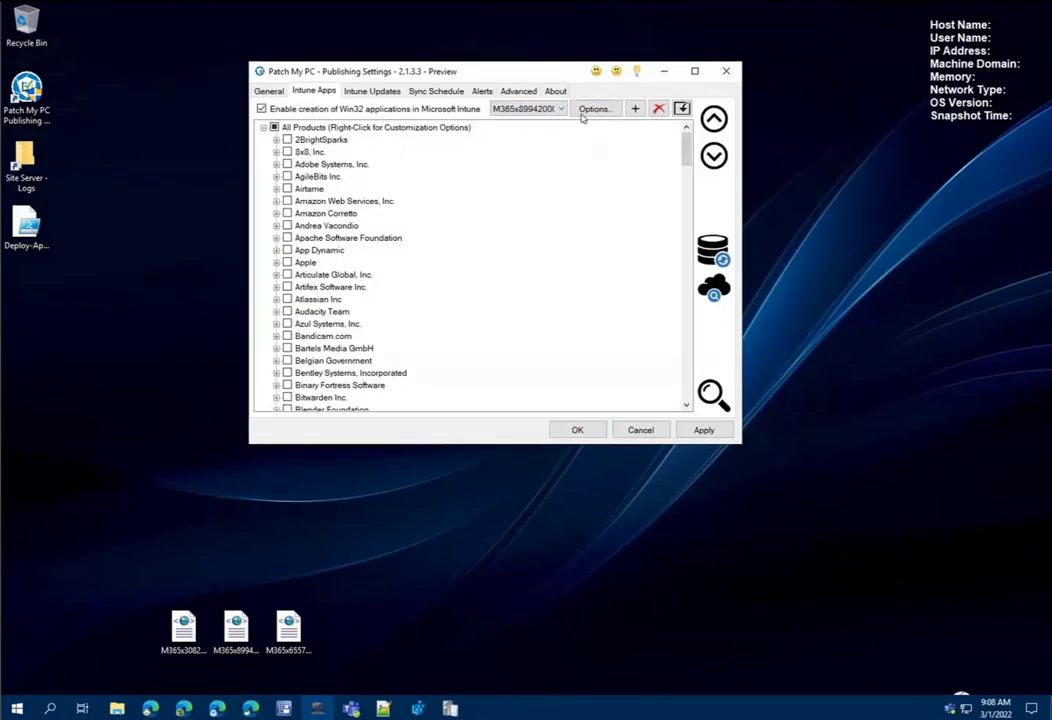
click(592, 109)
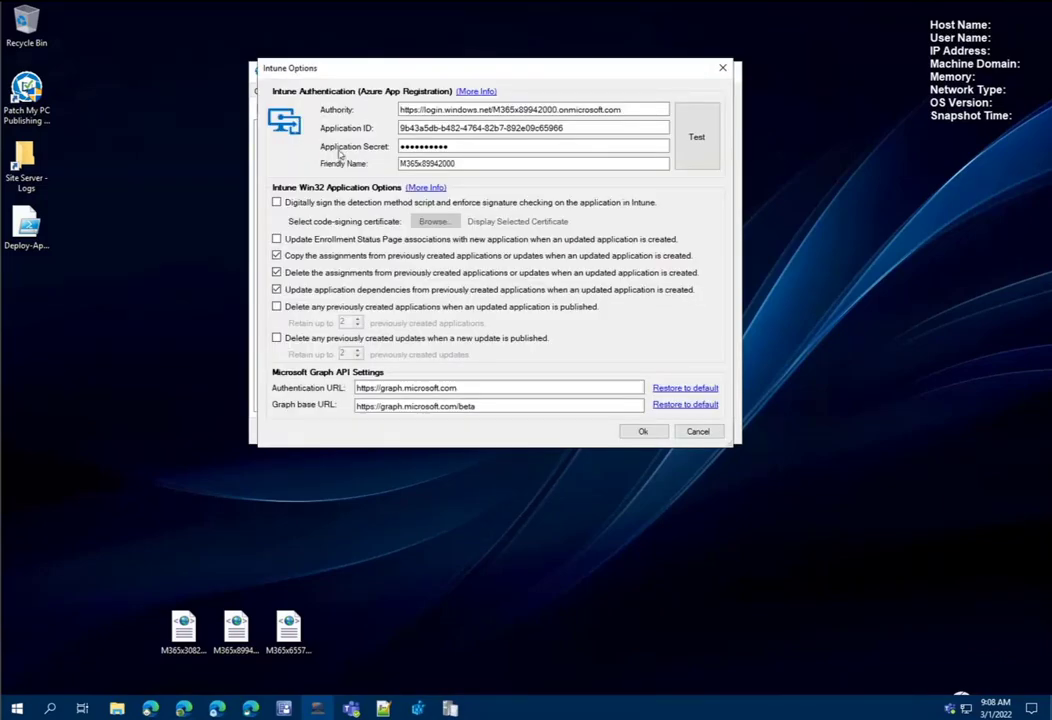
click(486, 148)
key(ctrl+a)
key(ctrl+v)
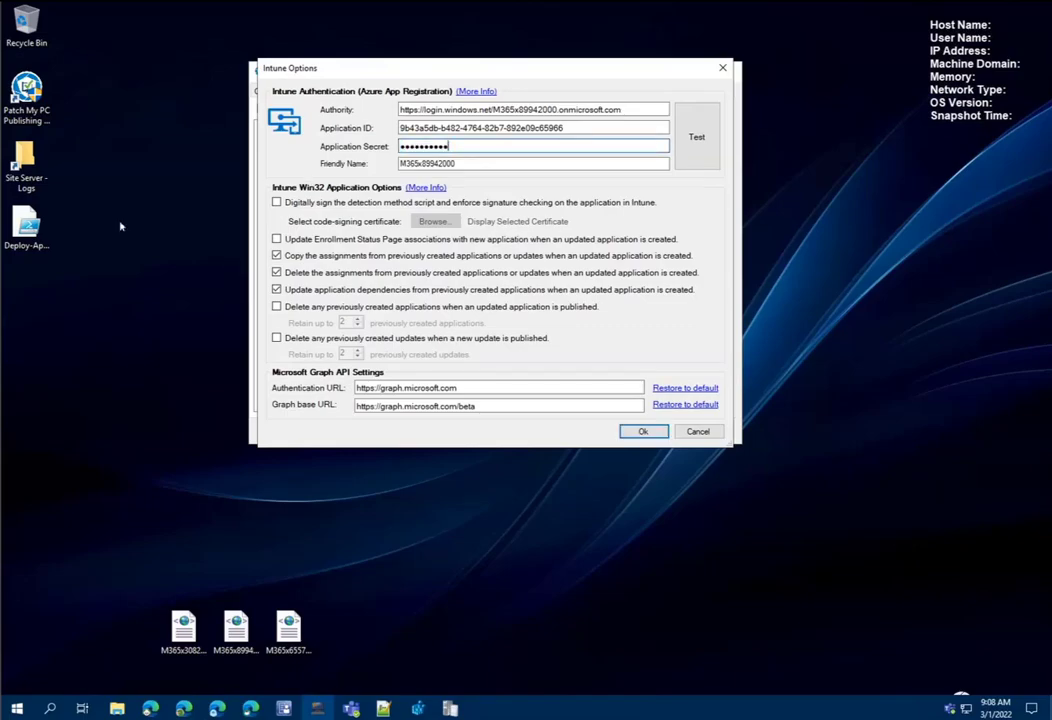
key(ctrl+a)
key(ctrl+v)
click(694, 138)
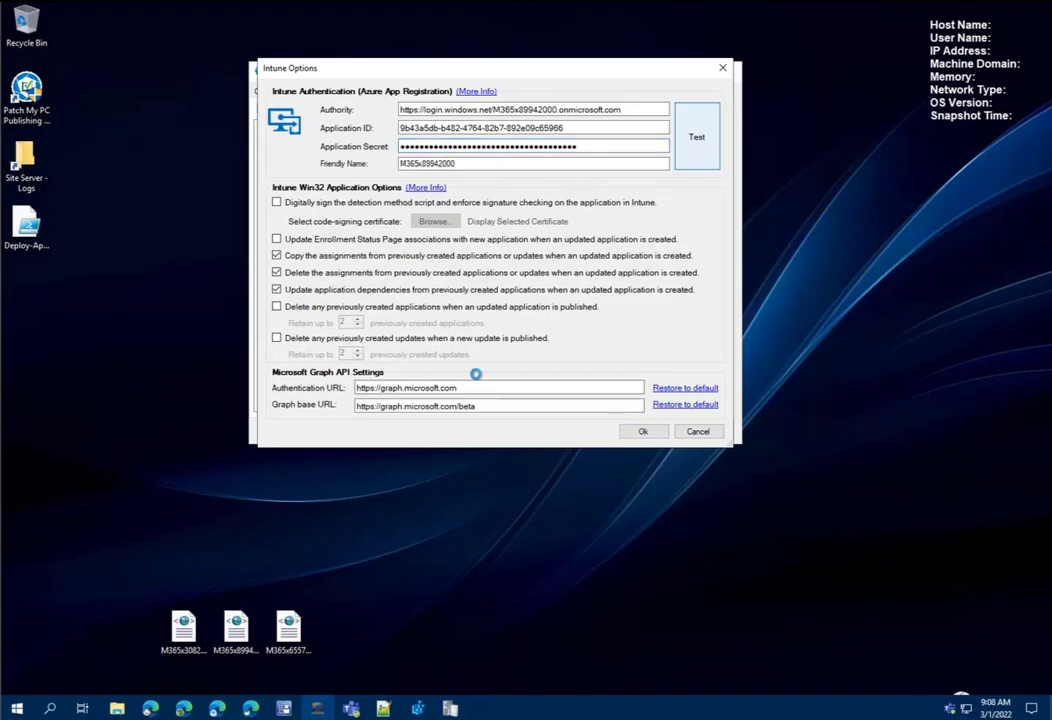
click(720, 373)
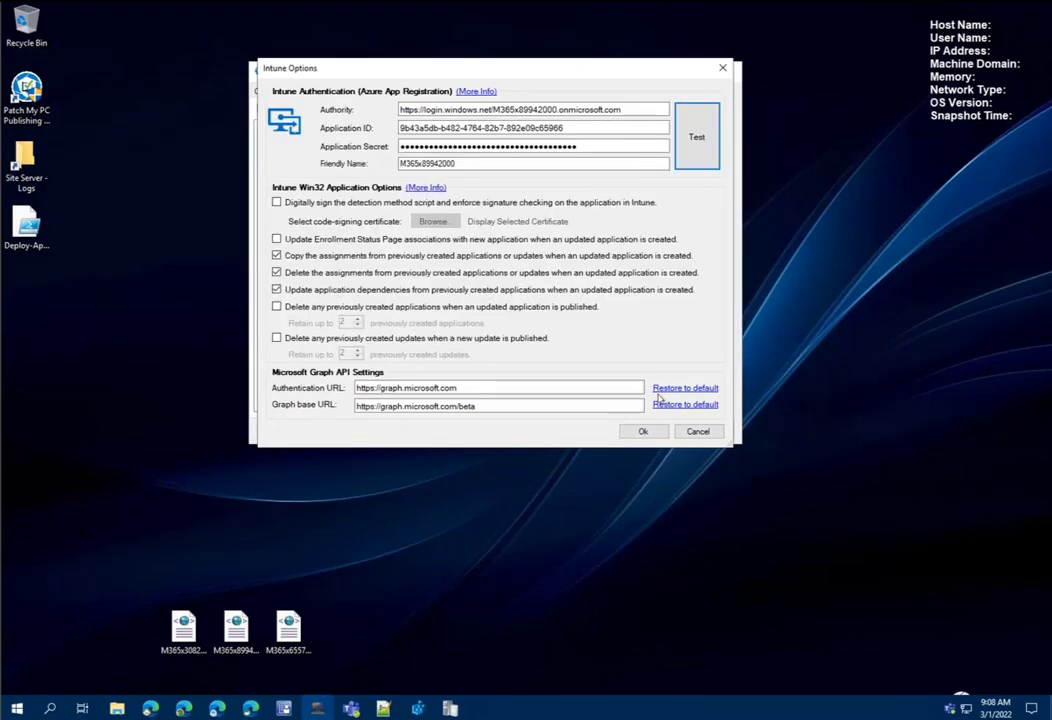
Set the M365x89942000 tenant's friendly name to Demo 2000, save the options and check the list of tenants.
click(512, 164)
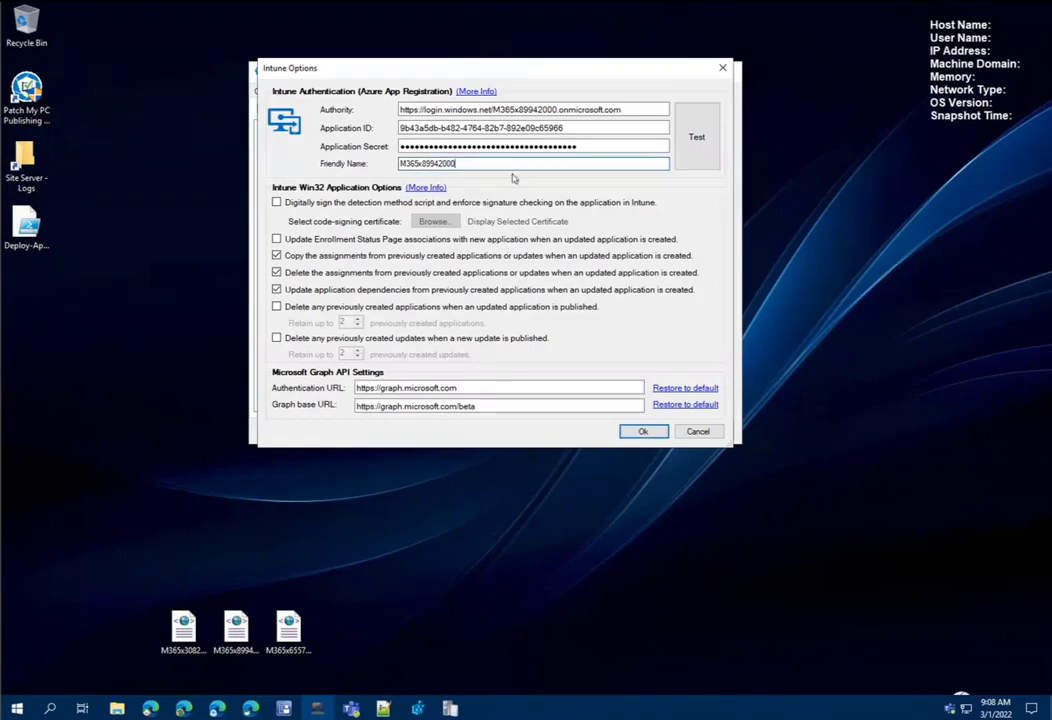
key(Left)
key(Left)
key(Left)
key(Left)
key(BackSpace)
key(BackSpace)
key(BackSpace)
key(BackSpace)
key(BackSpace)
key(BackSpace)
key(BackSpace)
key(BackSpace)
key(BackSpace)
text(Demo)
click(640, 431)
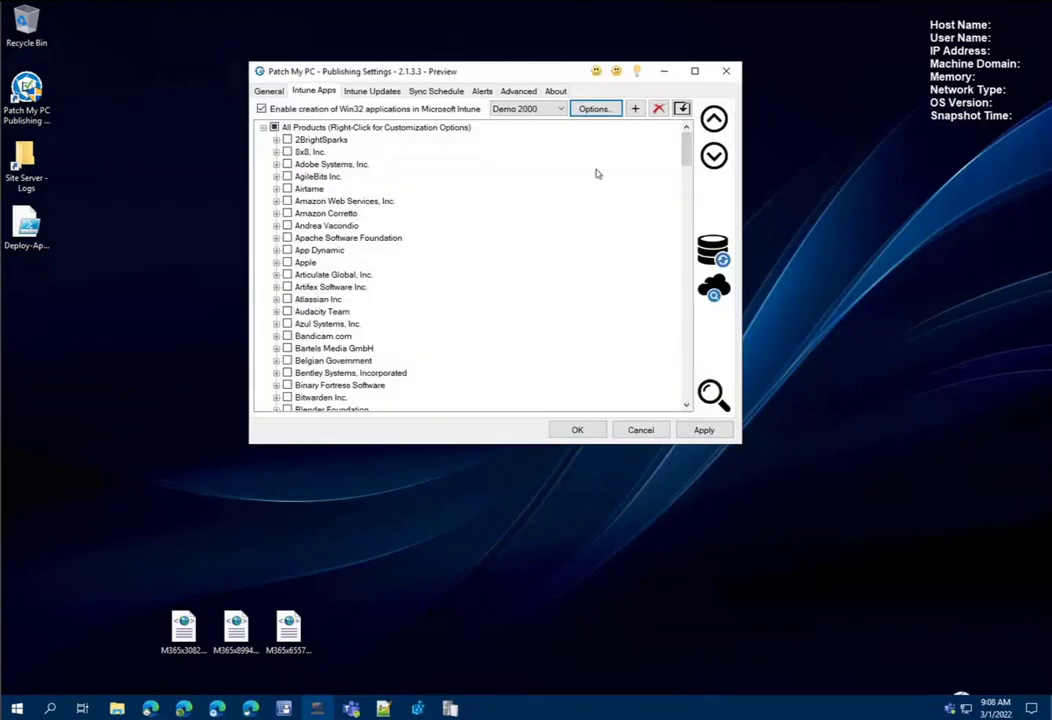
click(540, 109)
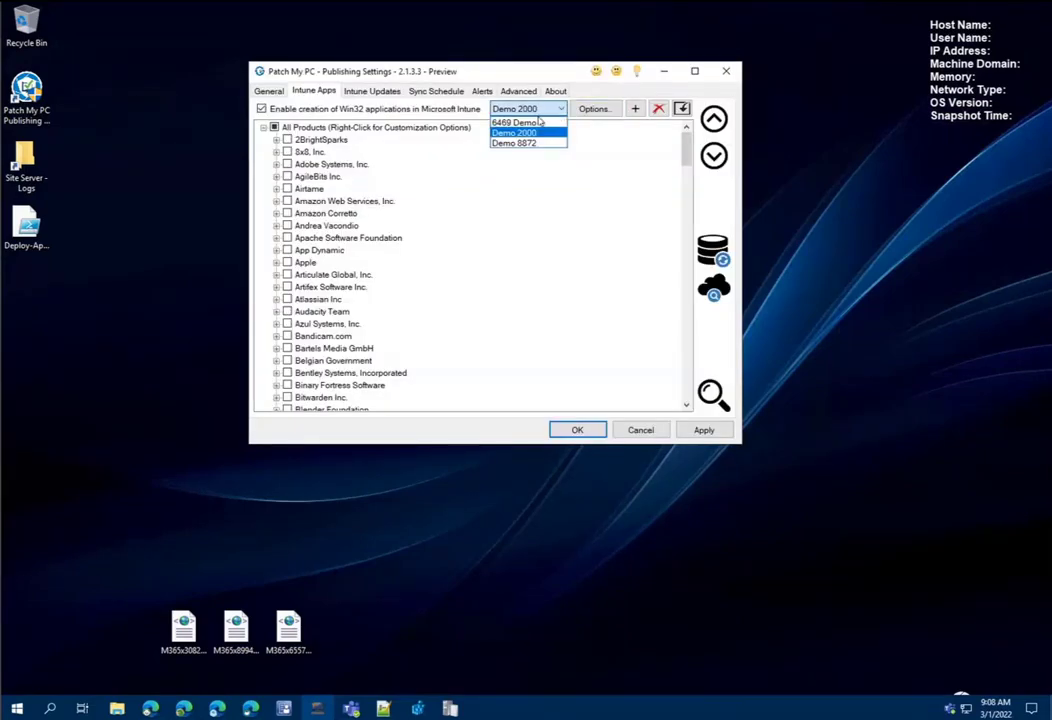
Apply the publishing settings and display the Intune applications of the 6469 Demo tenant.
click(704, 431)
click(510, 109)
click(522, 123)
Examine which applications are enabled for the 6469 Demo tenant and check the customization options of Notepad++ (x64).
scroll(383, 192, down, 20)
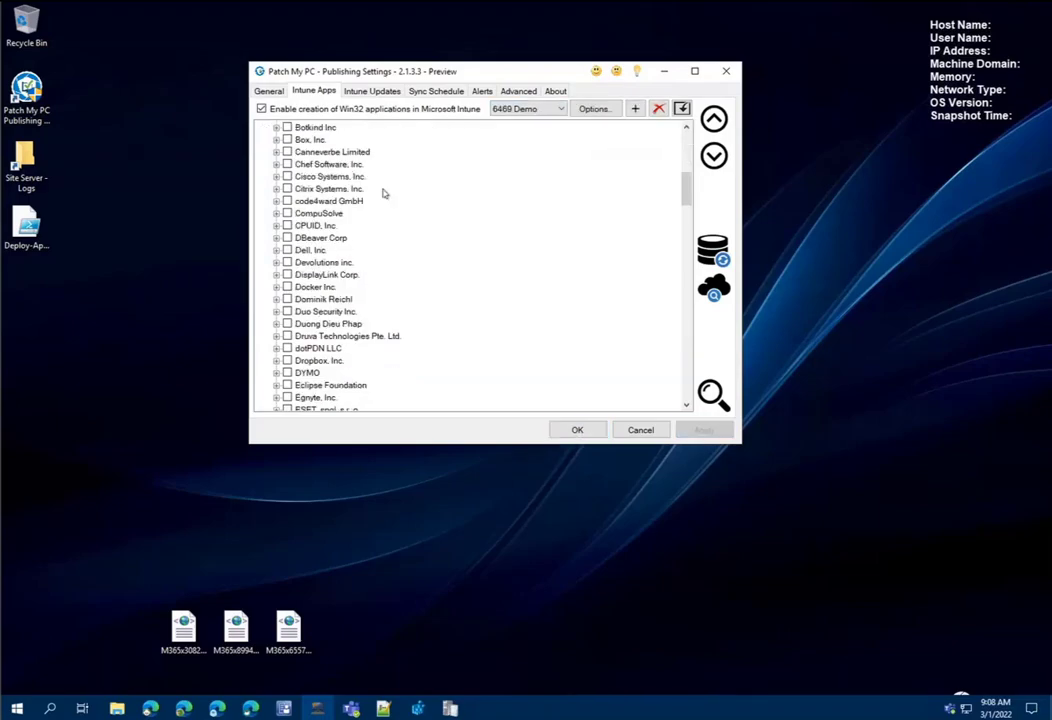
scroll(319, 277, down, 6)
scroll(347, 228, up, 2)
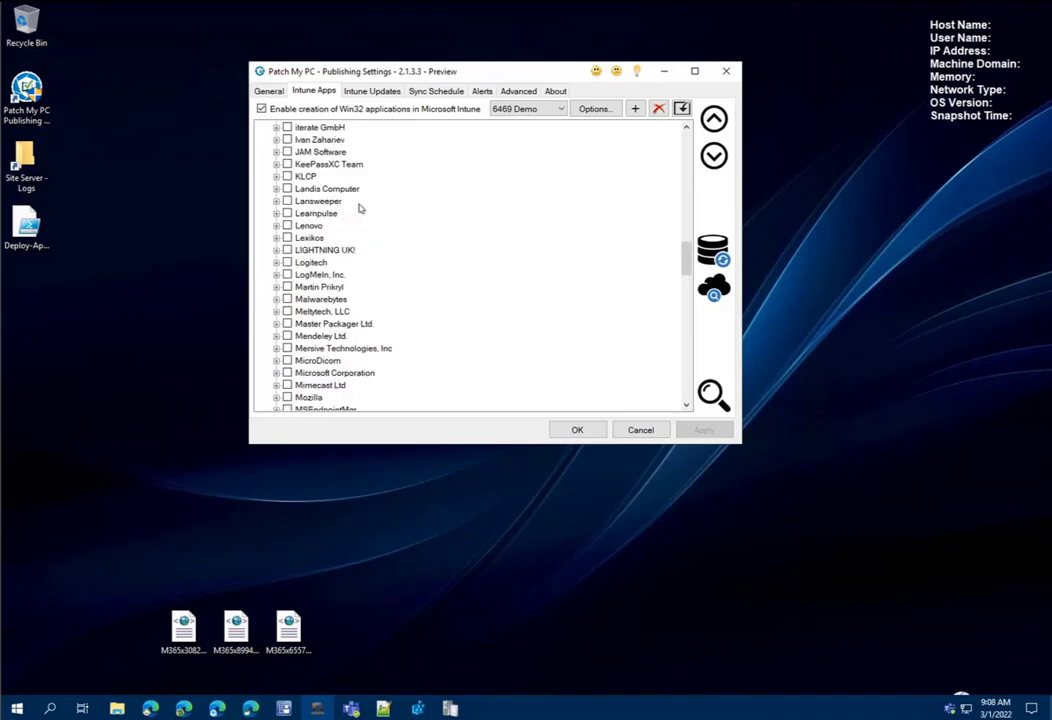
scroll(360, 208, up, 2)
scroll(373, 213, down, 10)
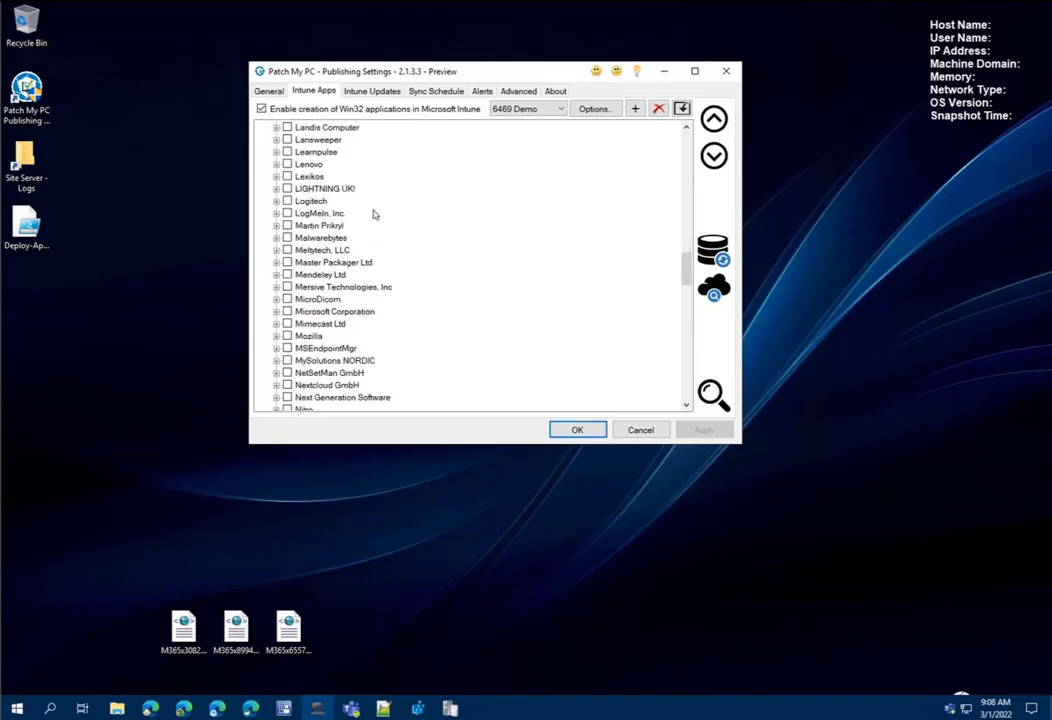
click(276, 225)
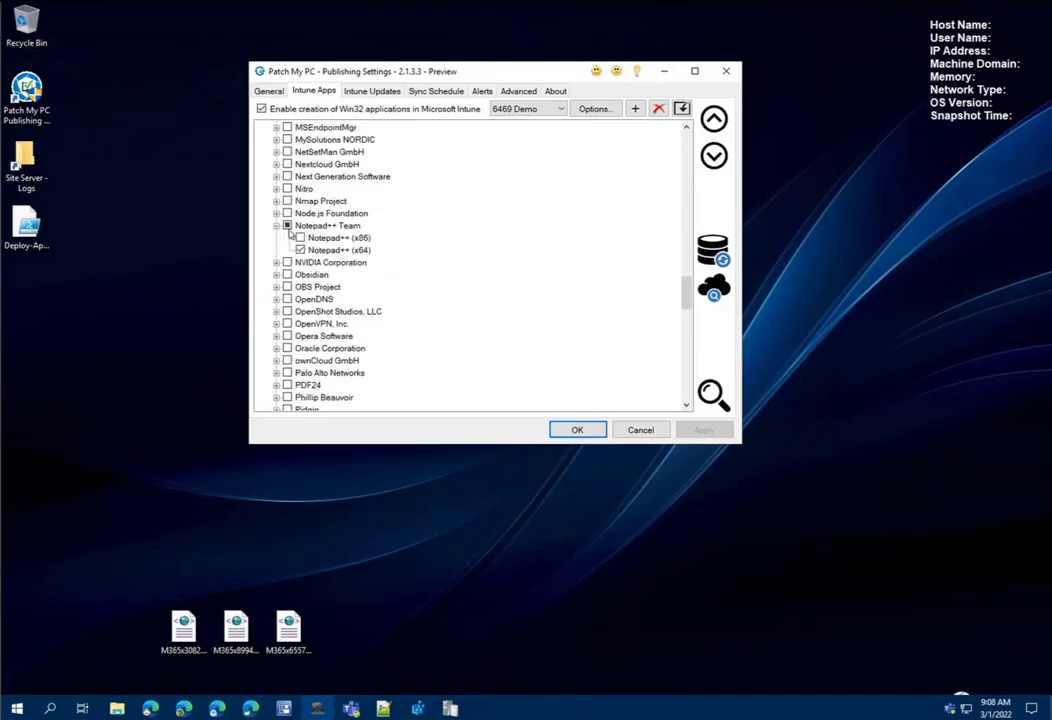
right_click(340, 250)
click(465, 72)
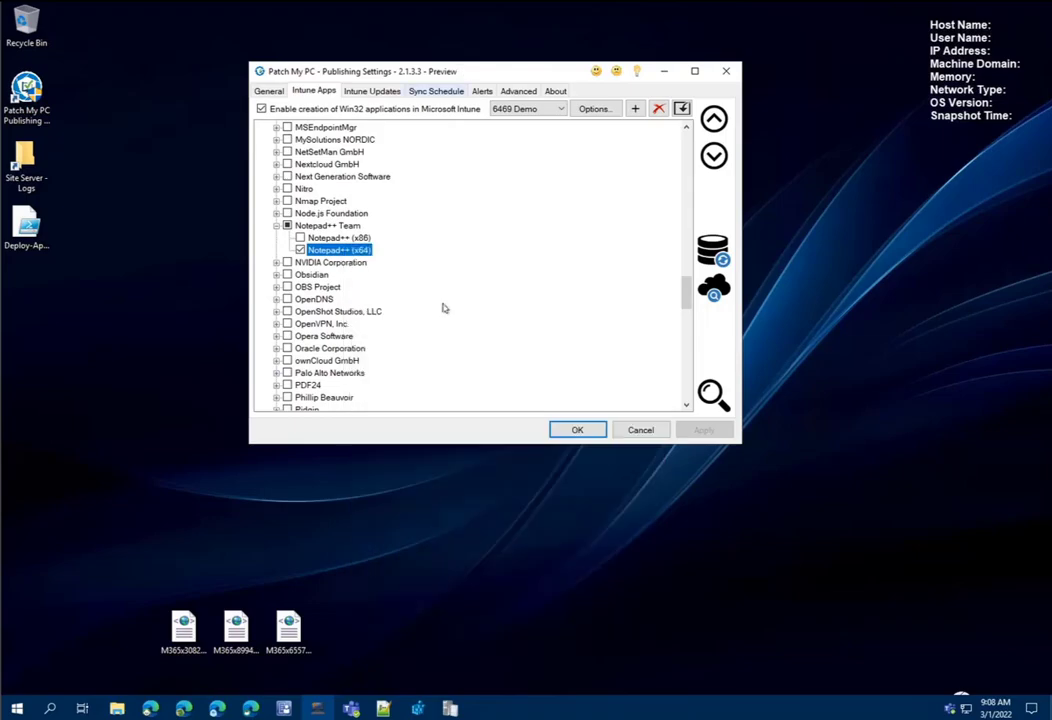
scroll(444, 307, down, 8)
scroll(448, 320, down, 3)
Display the Demo 2000 tenant's Intune applications and check the enabled Google, Inc. products, selecting Google Chrome (x64).
click(525, 108)
click(522, 129)
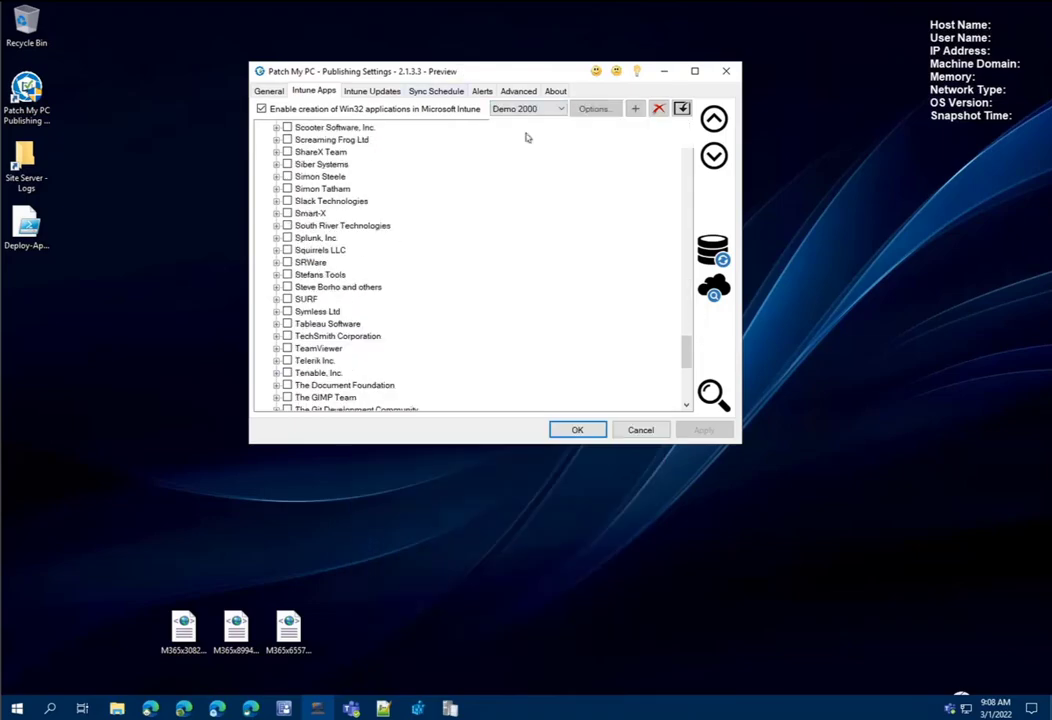
scroll(391, 188, down, 15)
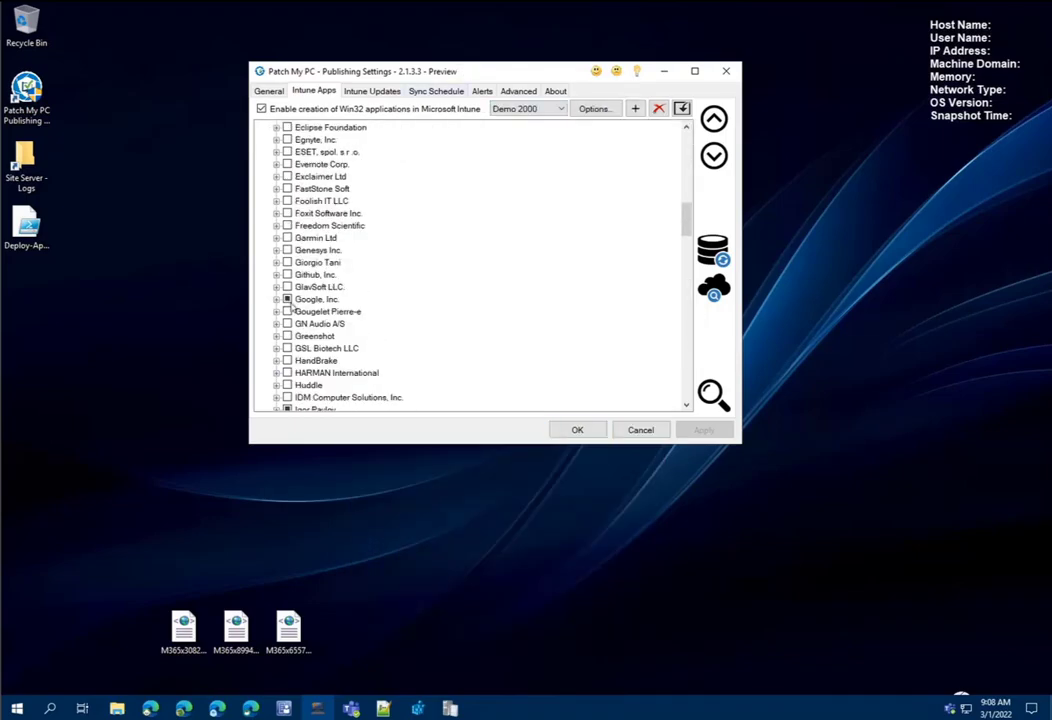
click(277, 299)
click(360, 324)
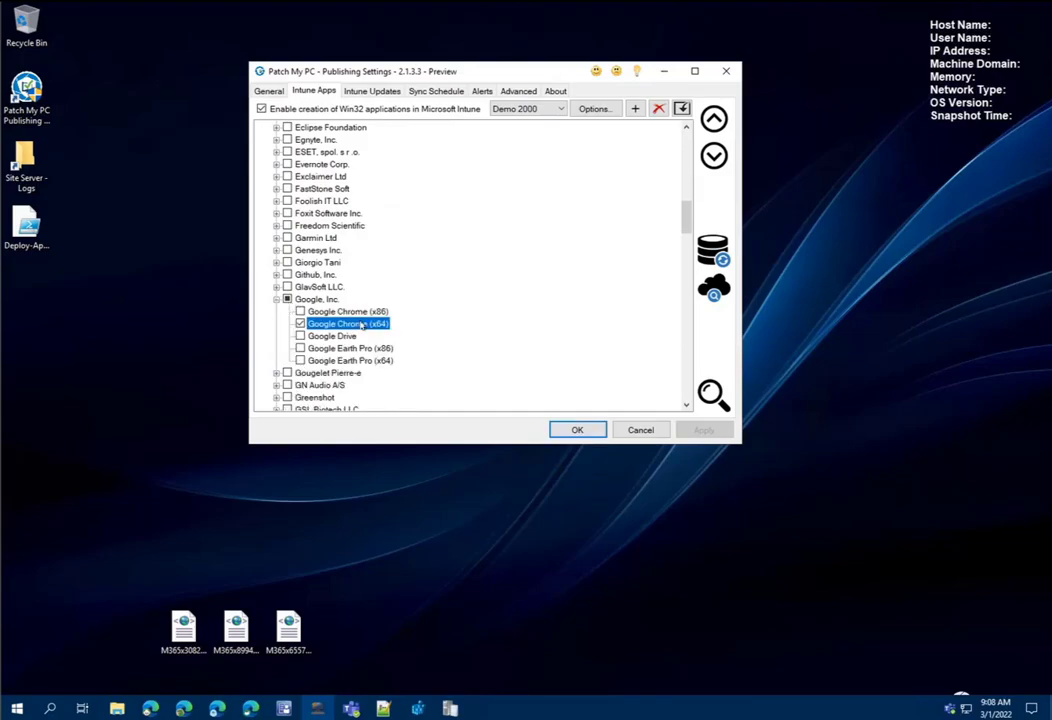
Inspect the custom install post script configured for Google Chrome (x64) and close the script settings.
right_click(362, 325)
click(566, 400)
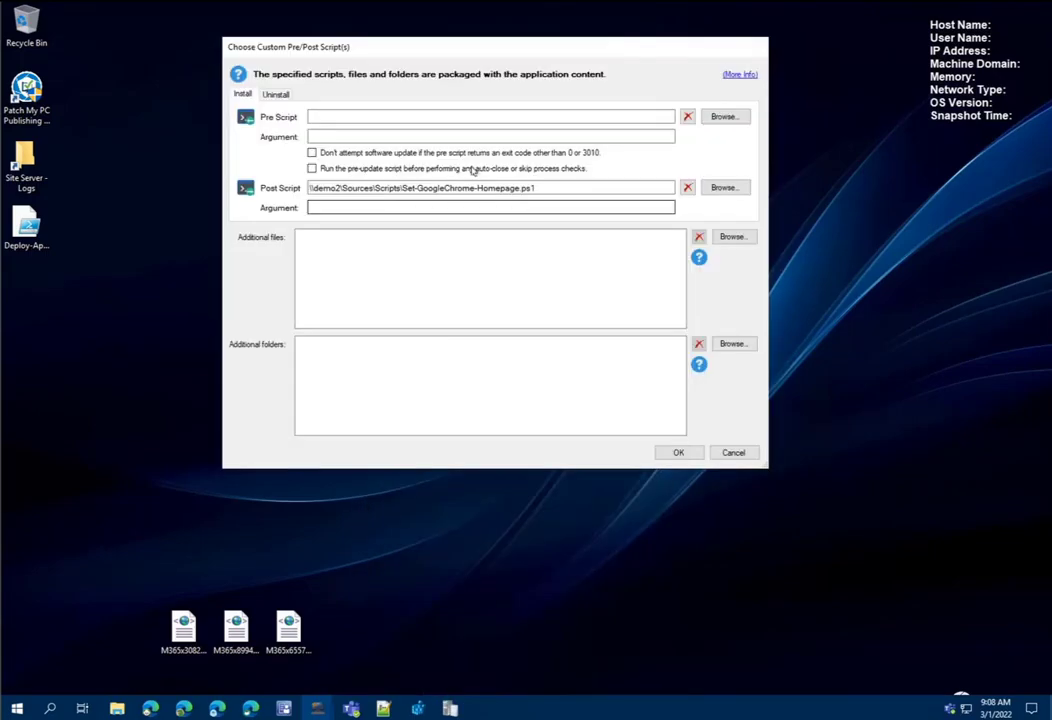
drag(589, 188, 310, 188)
click(536, 188)
key(ctrl+a)
click(394, 185)
key(ctrl+a)
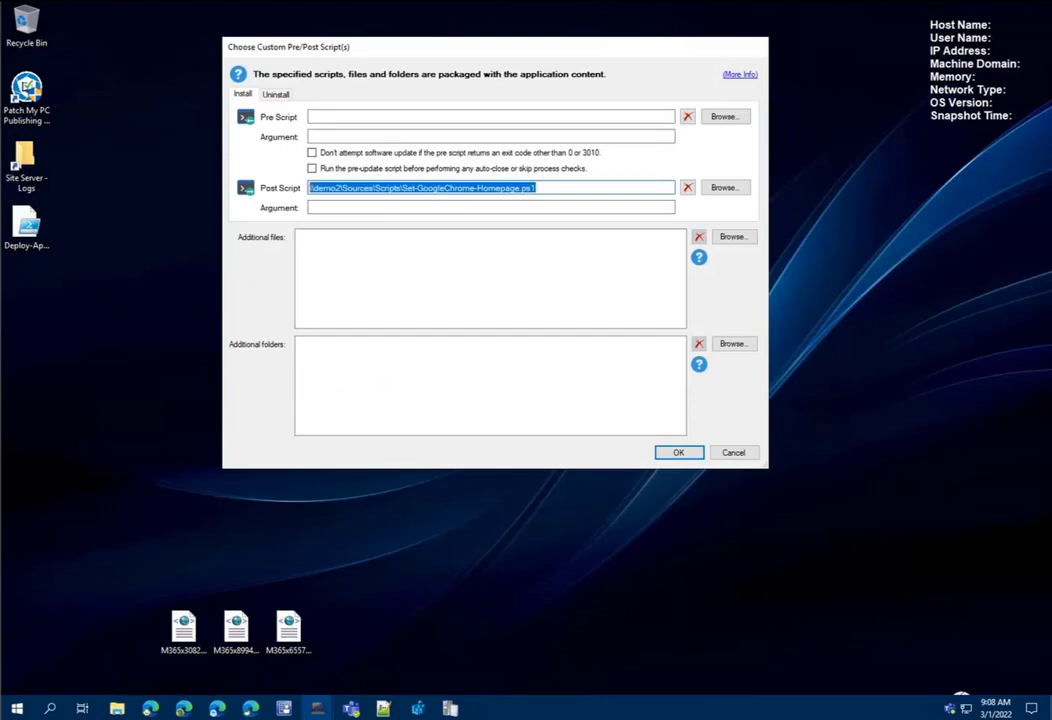
drag(557, 70, 676, 59)
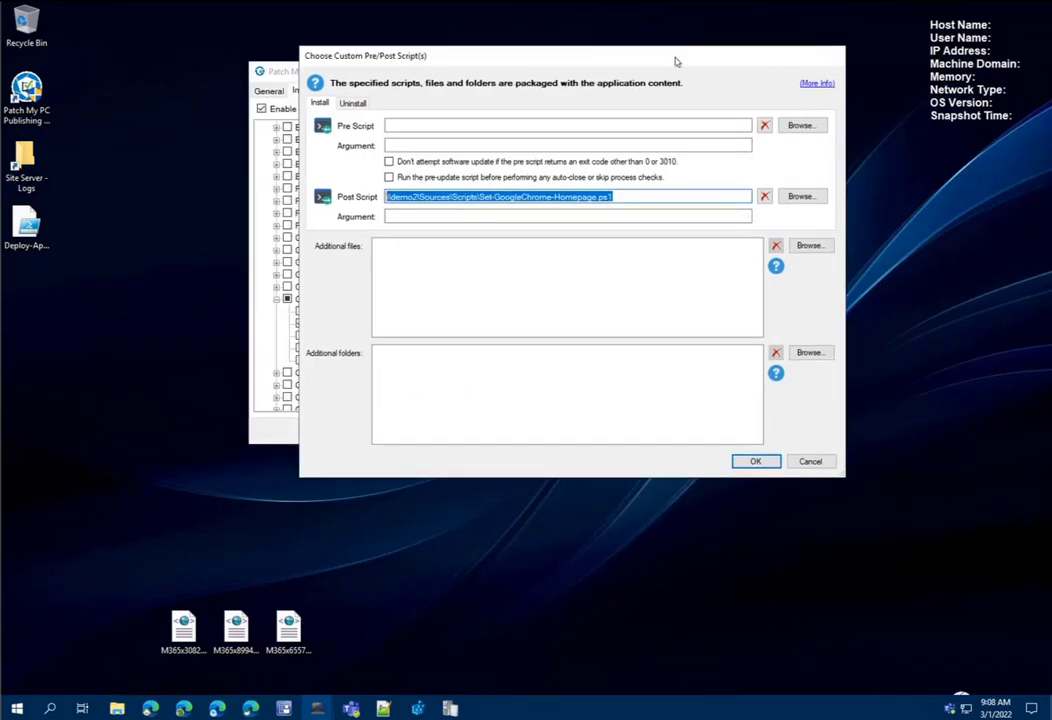
click(797, 452)
Check which 7-Zip packages under Igor Pavlov are enabled in the Demo 2000 tenant's Intune applications.
drag(688, 218, 687, 246)
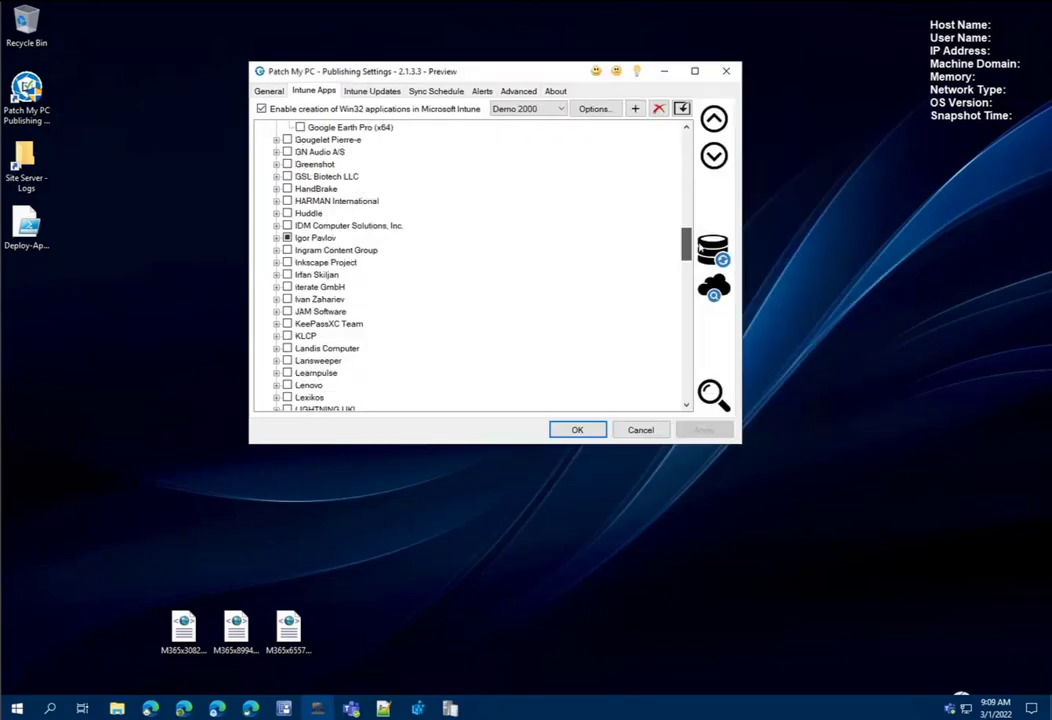
click(315, 238)
click(277, 238)
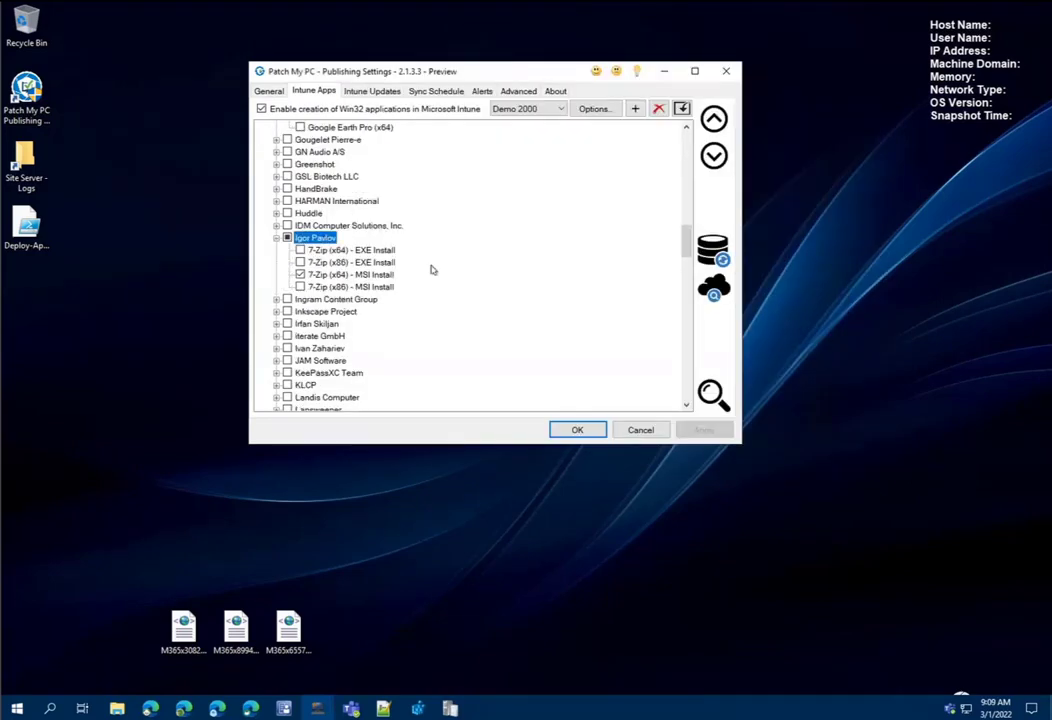
scroll(353, 288, down, 6)
scroll(353, 288, down, 2)
In the Demo 2000 tenant's Intune updates, review the customization options and assignments of 7-Zip (x64) - MSI Install.
click(371, 91)
scroll(410, 200, down, 15)
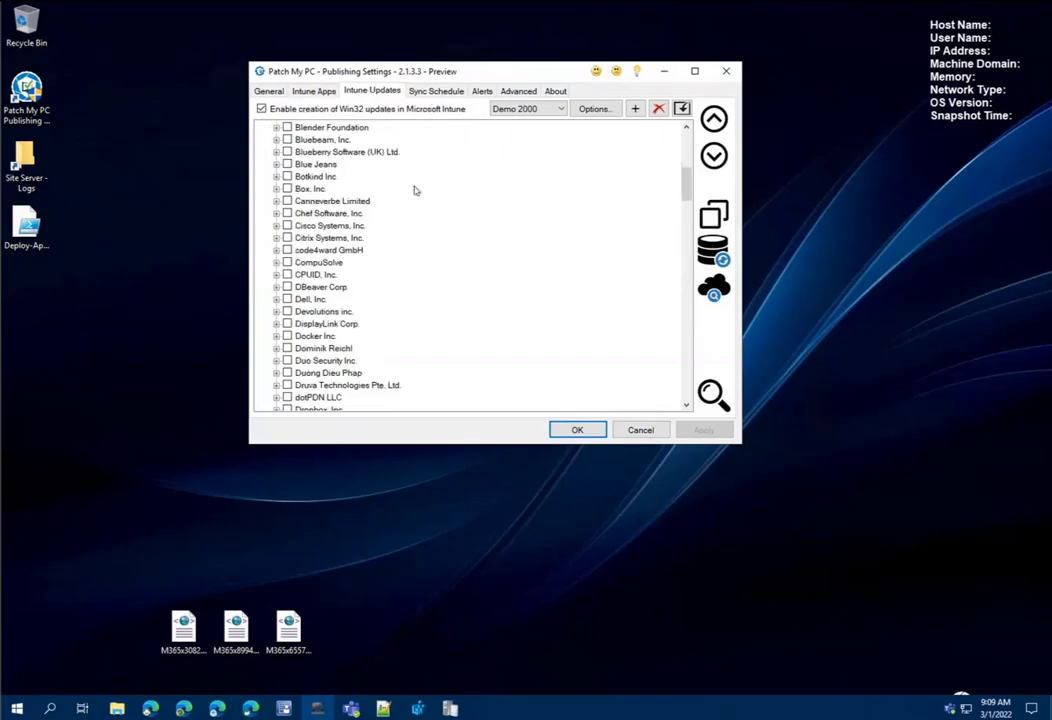
scroll(408, 210, down, 6)
click(277, 201)
click(343, 240)
right_click(345, 246)
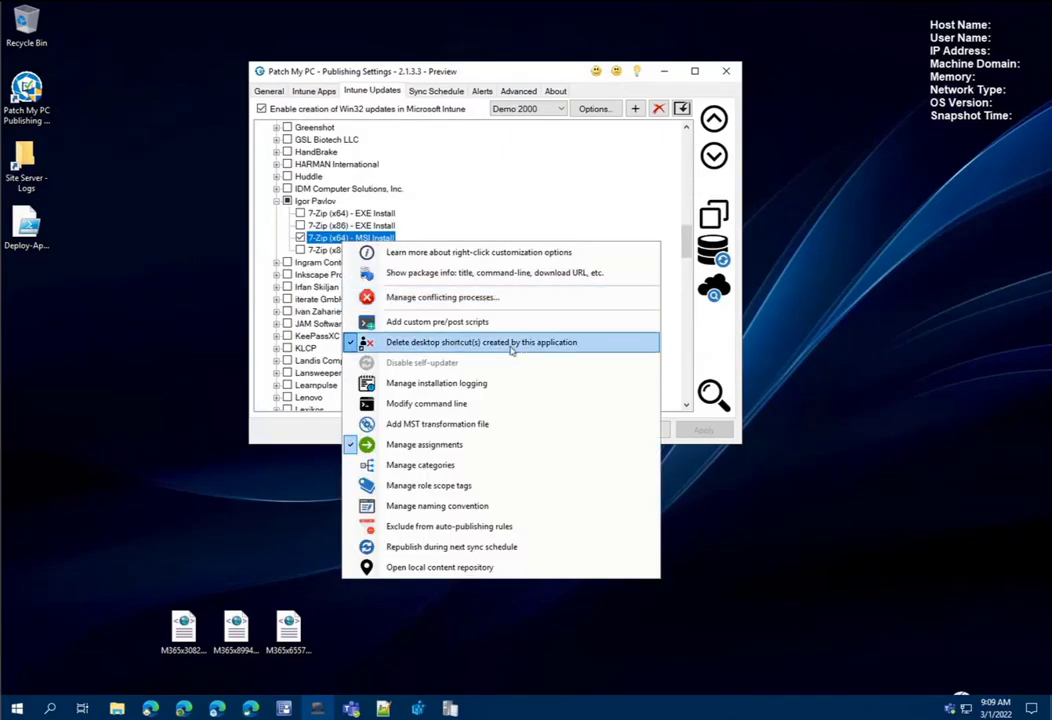
click(459, 445)
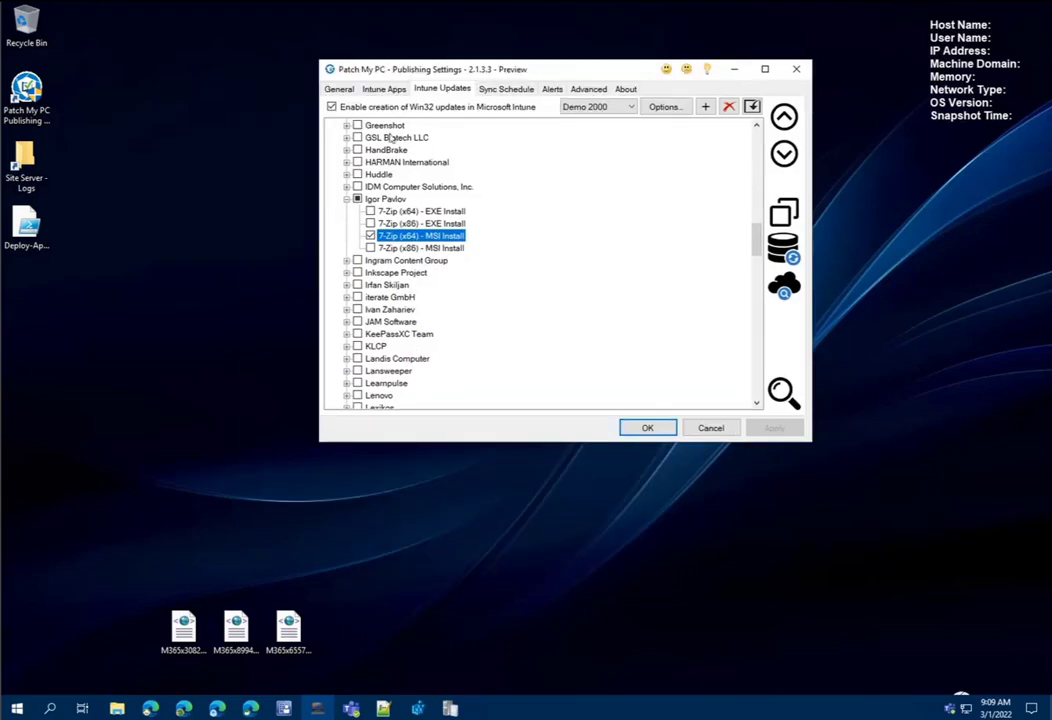
Check the sync schedule and the Demo 2000 tenant's Intune options, closing the options without saving.
click(506, 89)
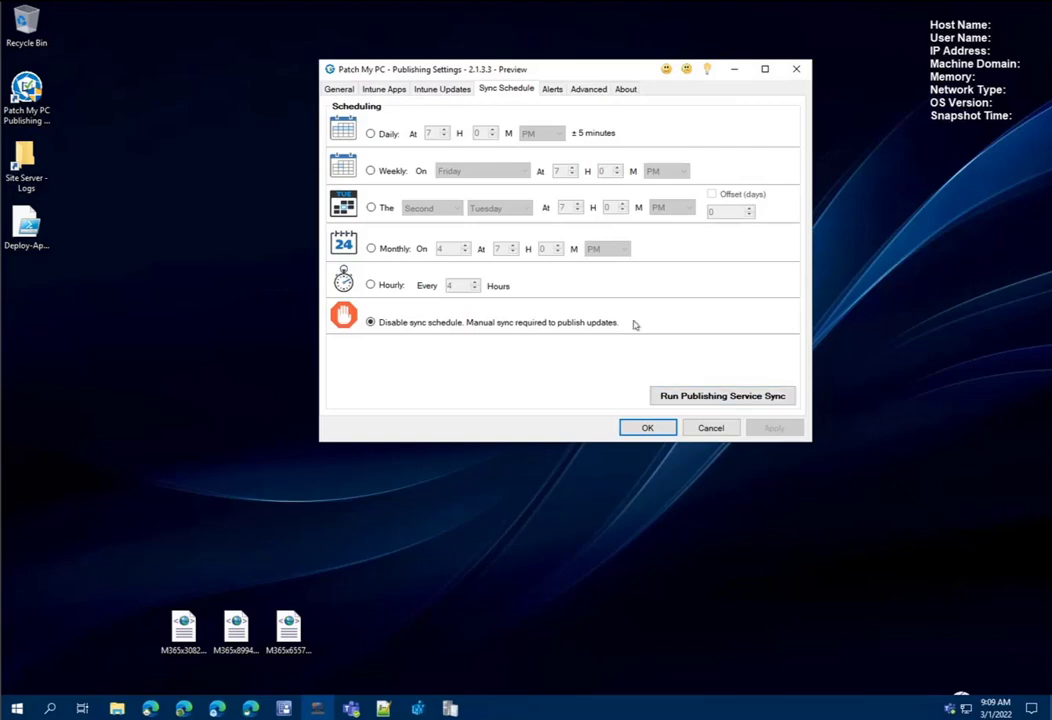
click(442, 89)
click(598, 106)
click(604, 131)
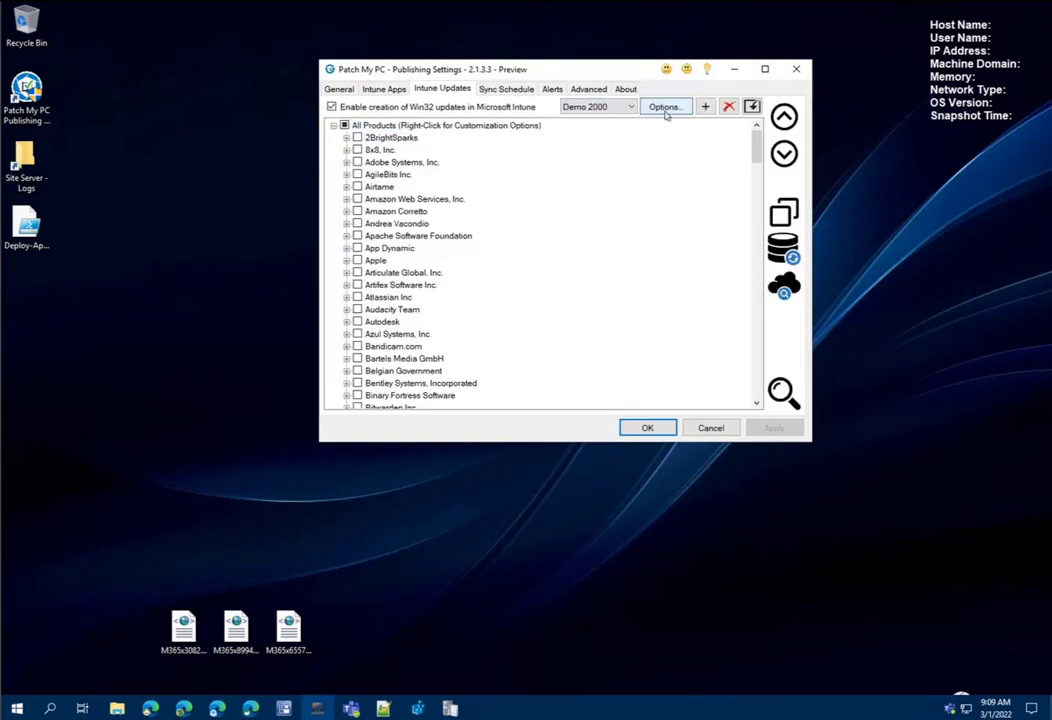
click(664, 108)
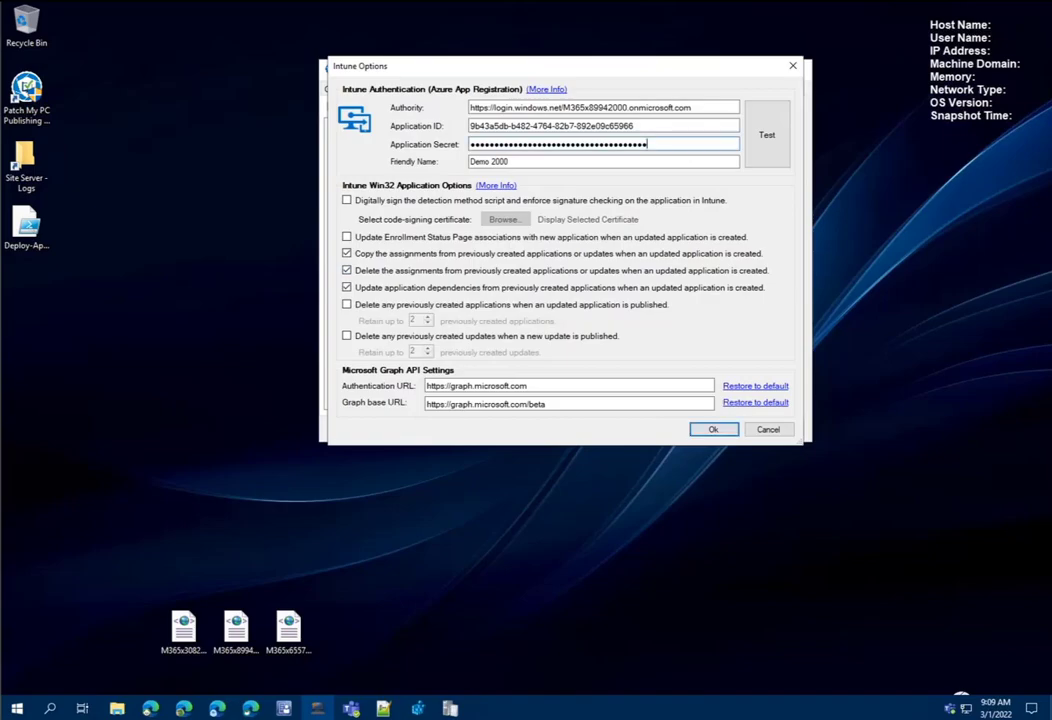
double_click(687, 144)
click(795, 67)
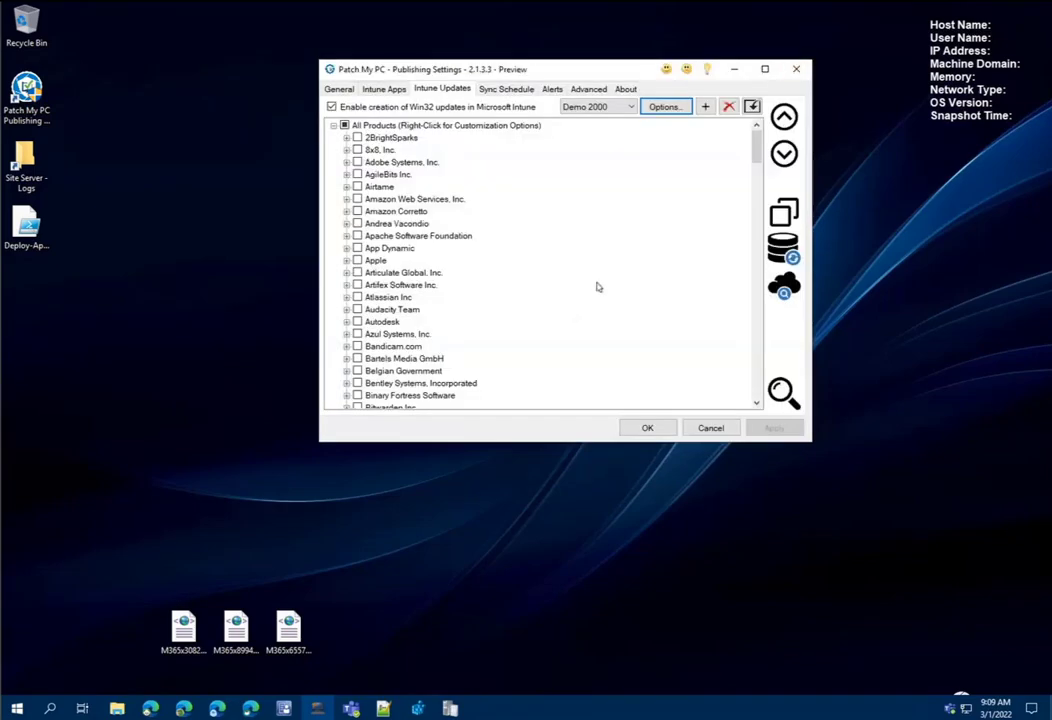
Review the shared sync schedule and alert settings, including the email report recipients and the Microsoft Teams notifications.
click(537, 90)
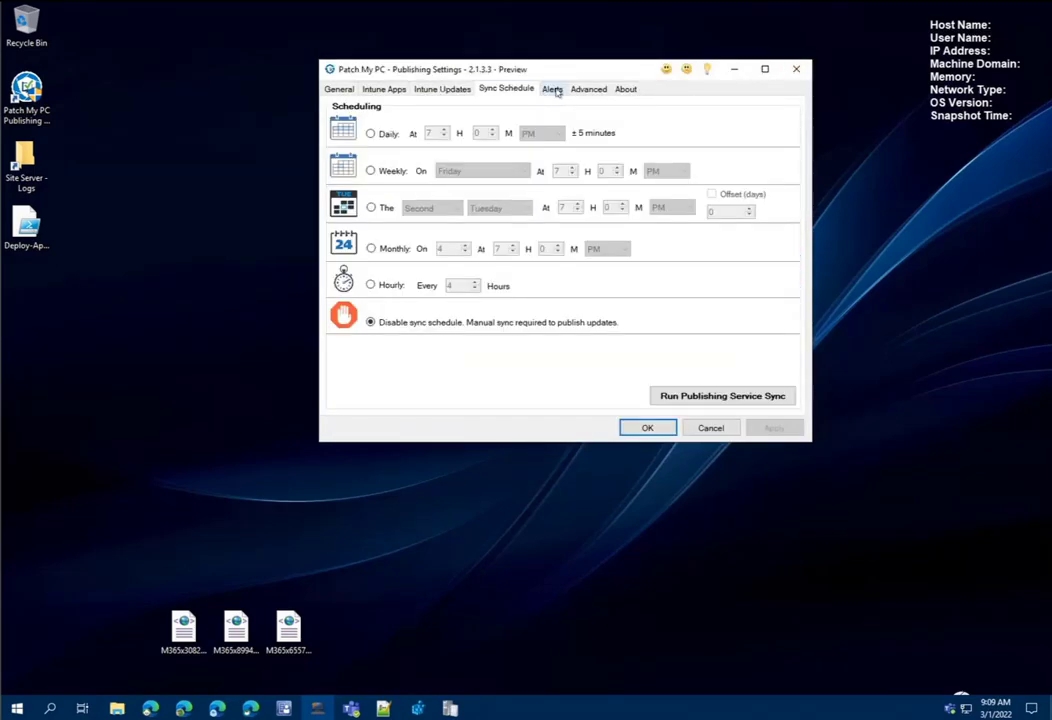
click(556, 90)
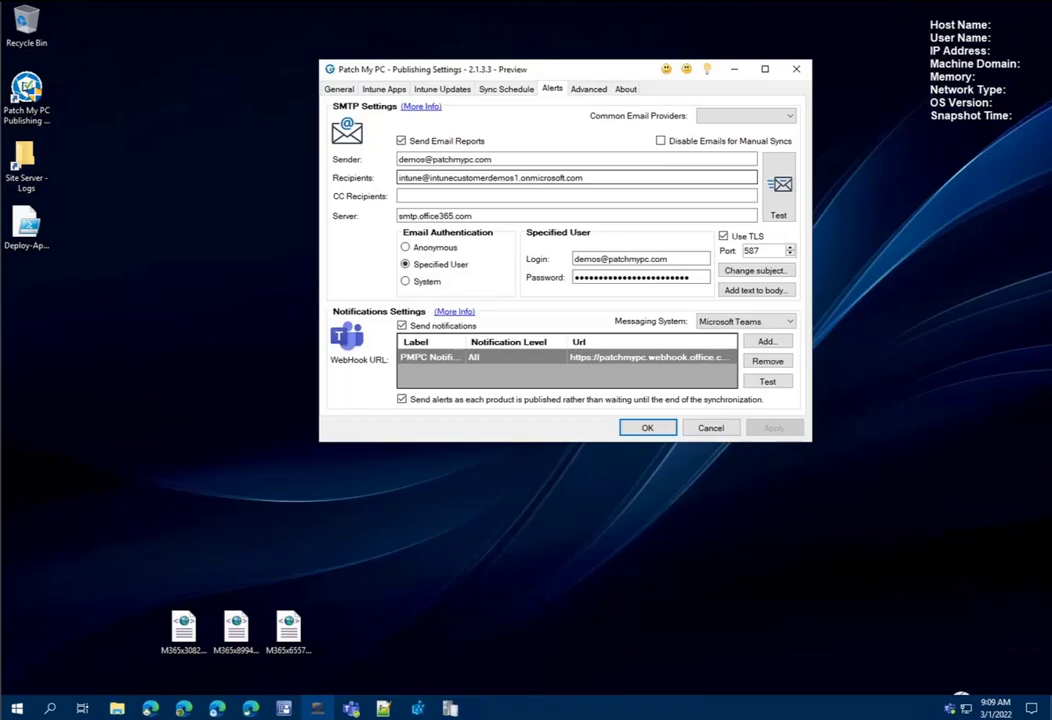
double_click(486, 178)
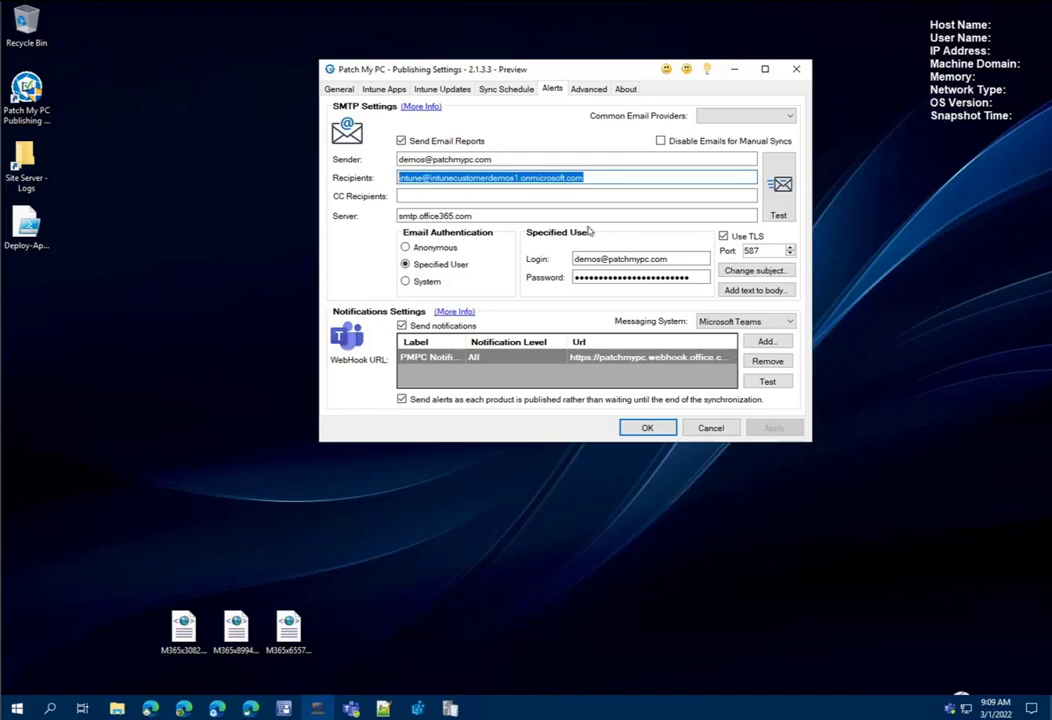
click(554, 376)
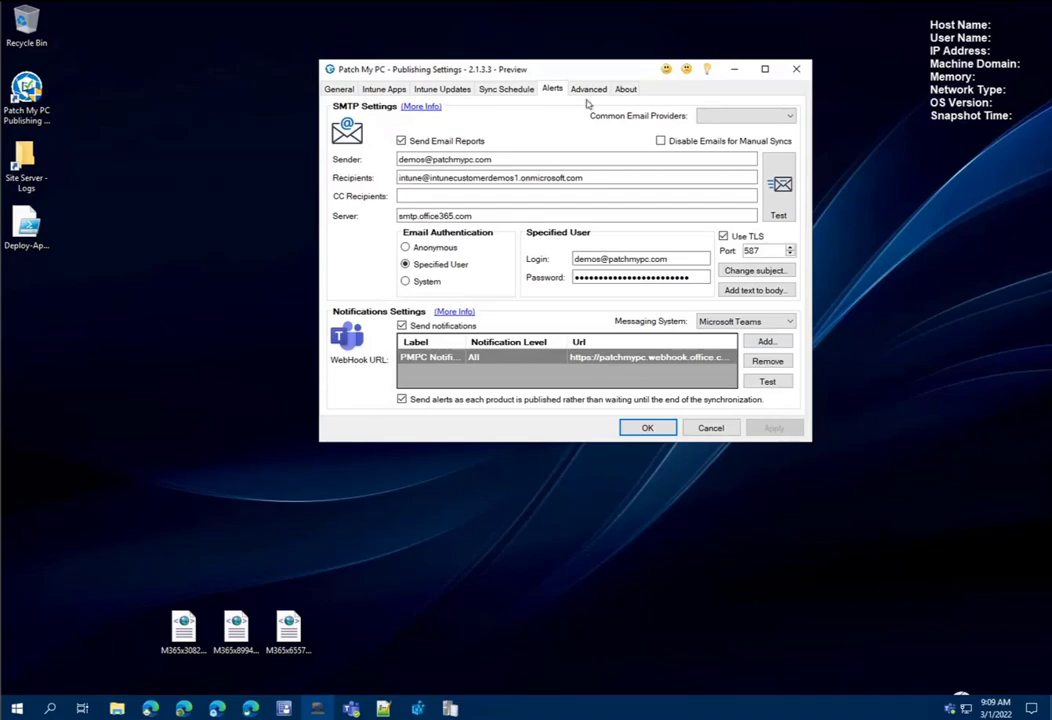
Run a manual publishing service sync and acknowledge the request.
click(500, 89)
click(728, 397)
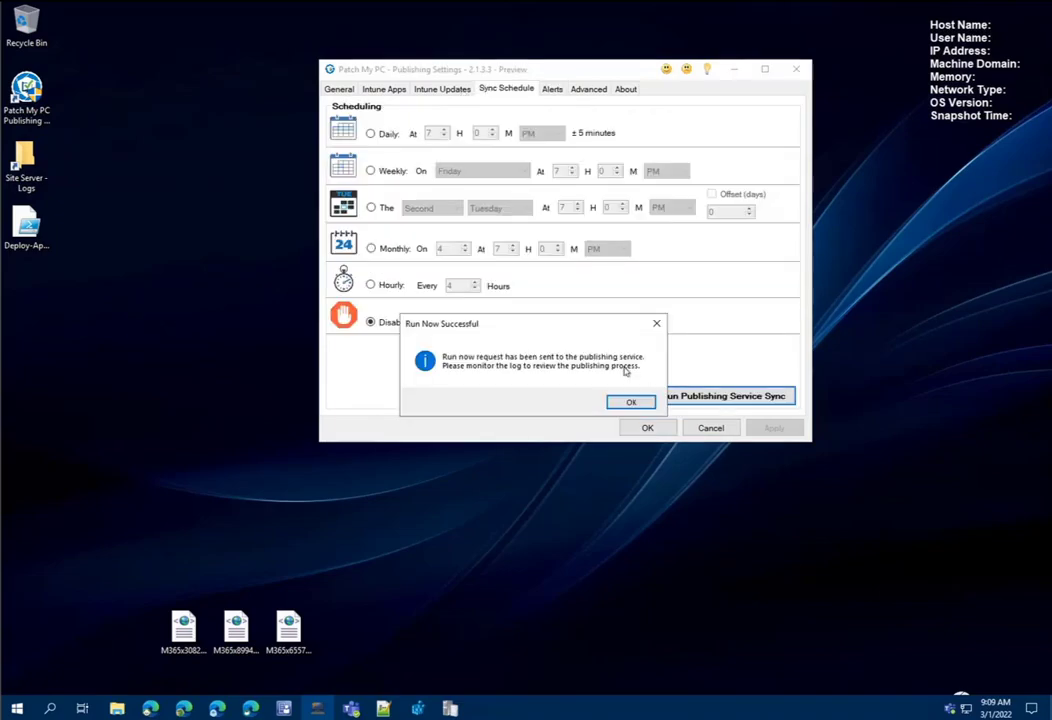
click(631, 402)
Return to the Intune applications and check the list of tenants, selecting Demo 2000.
click(385, 89)
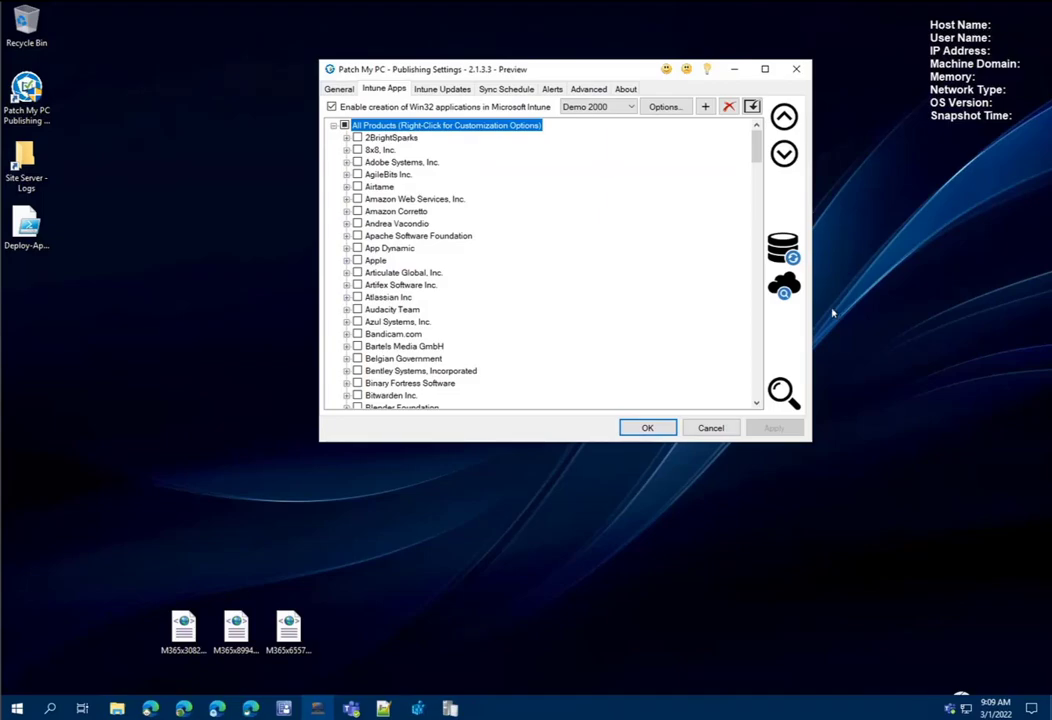
drag(649, 62, 669, 50)
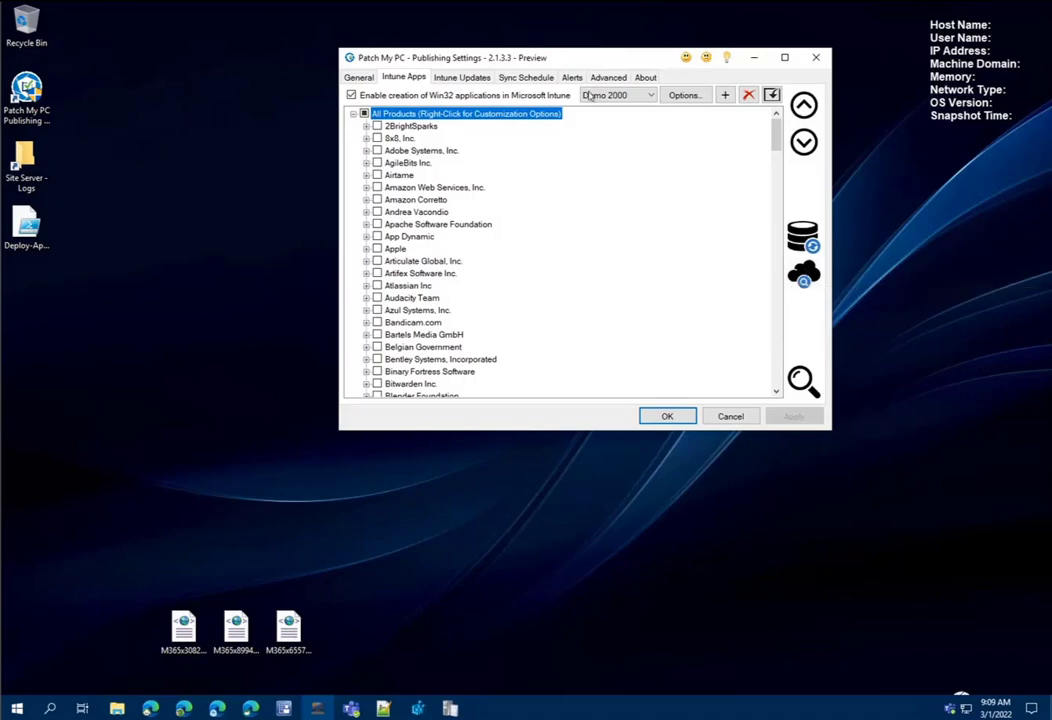
click(622, 97)
click(627, 98)
click(628, 98)
click(629, 116)
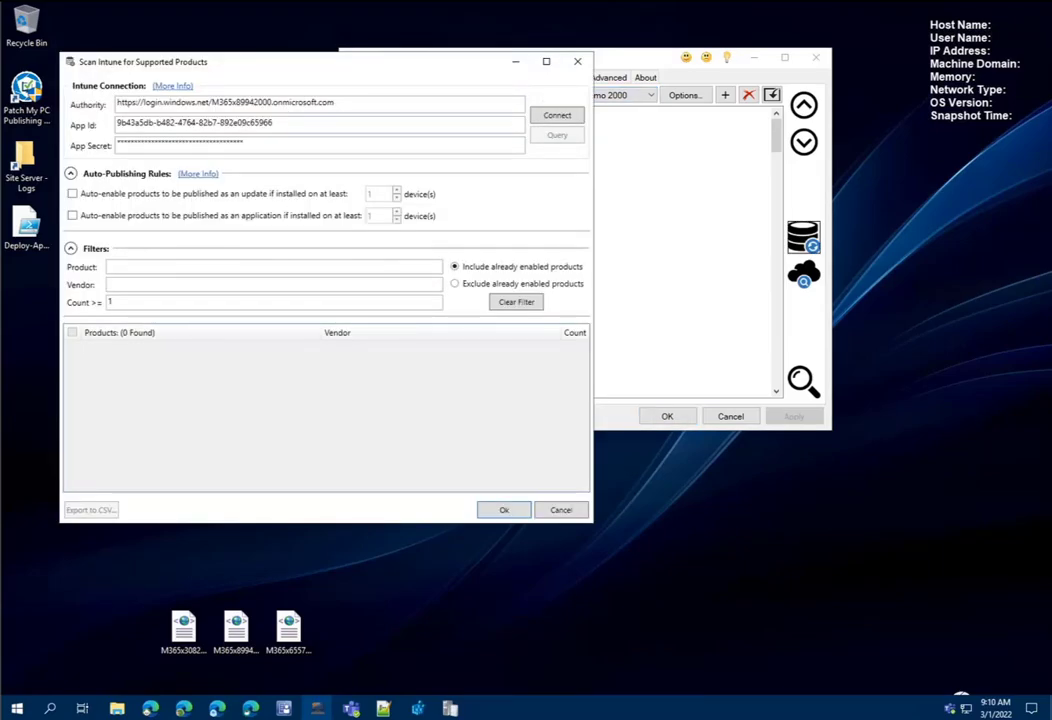
Check which tenant the Intune product scan and the Intune Application Manager target, and close both.
click(576, 61)
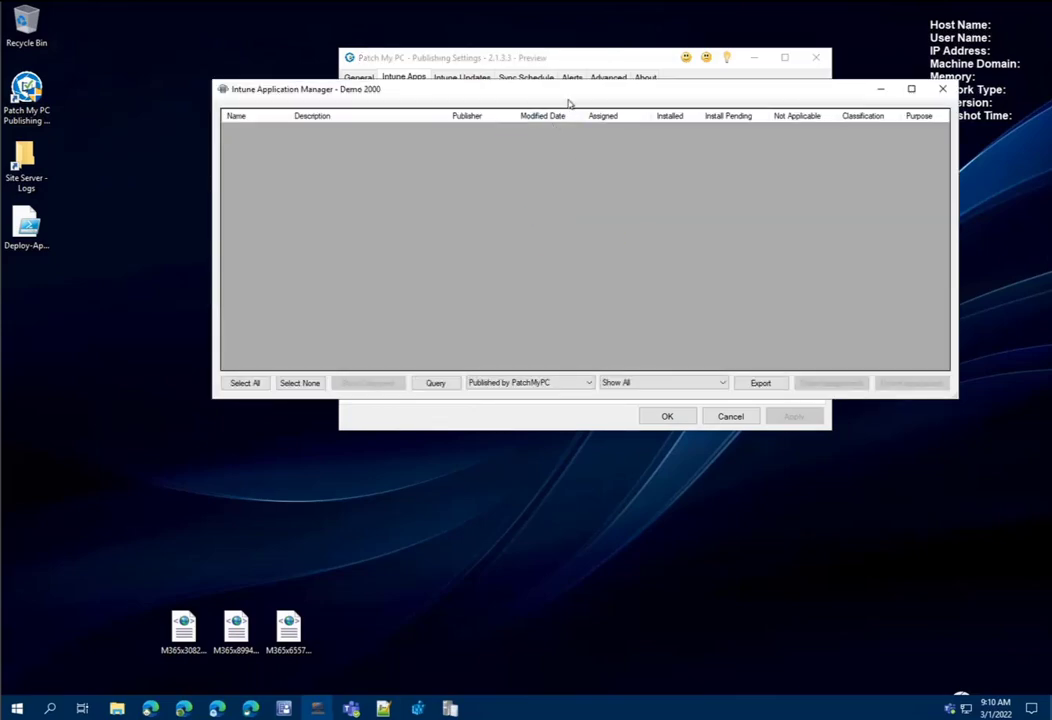
drag(571, 98, 556, 106)
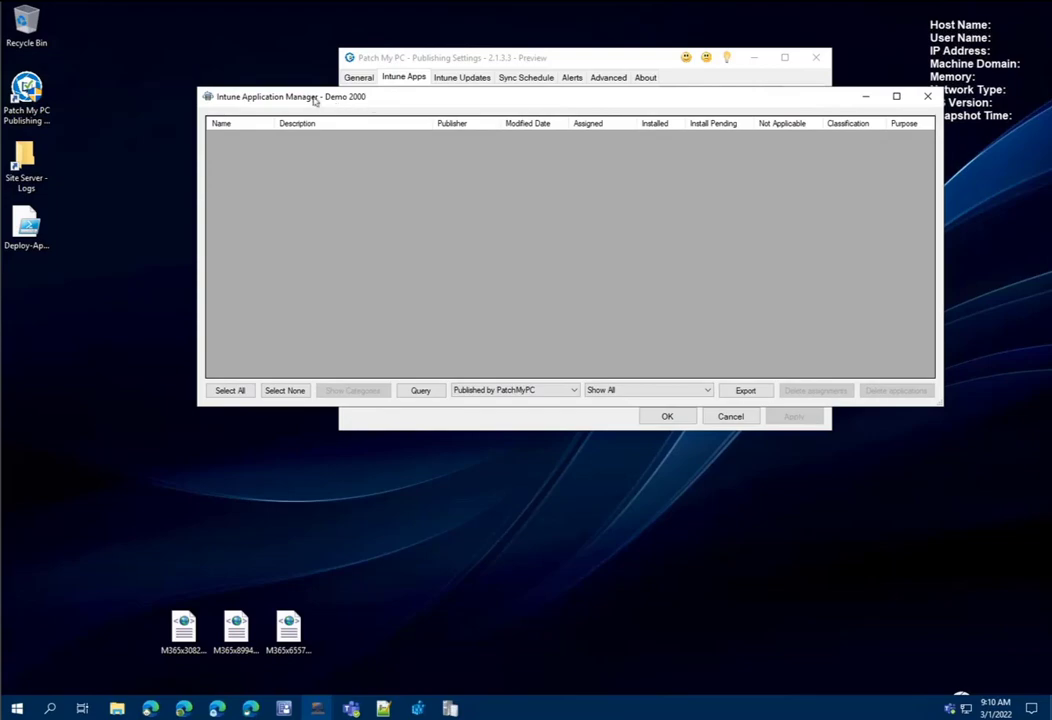
click(927, 96)
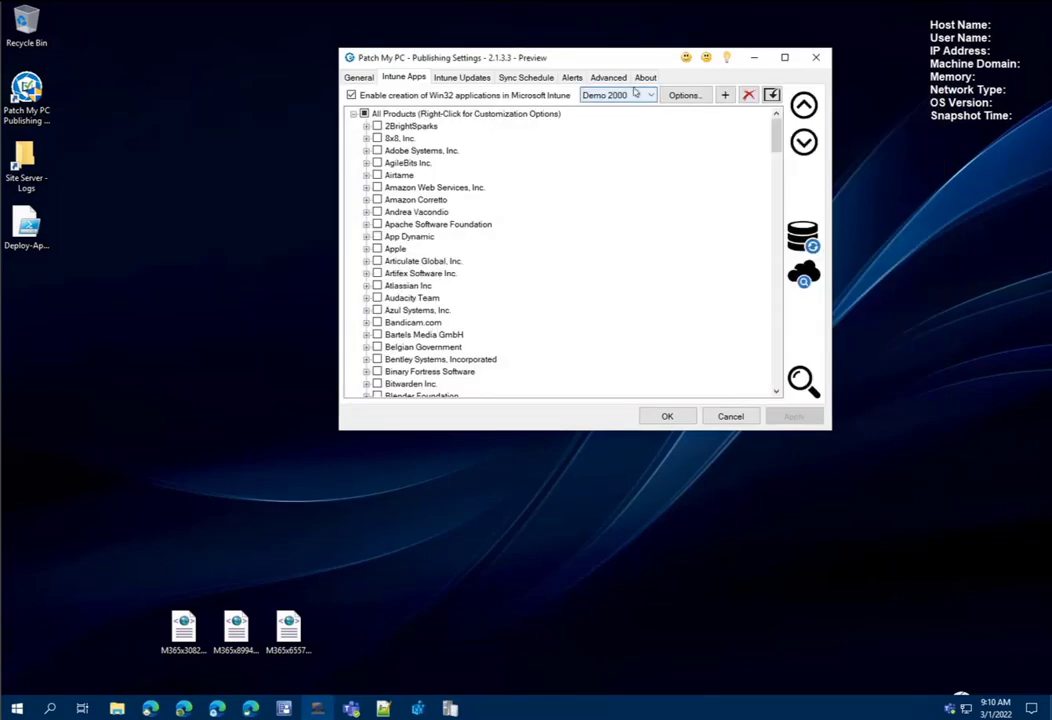
Switch to Configuration Manager Trace Log Tool, examine the 6469 Demo tenant's connection entry in PatchMyPC.log, and return to the Publisher settings.
click(450, 708)
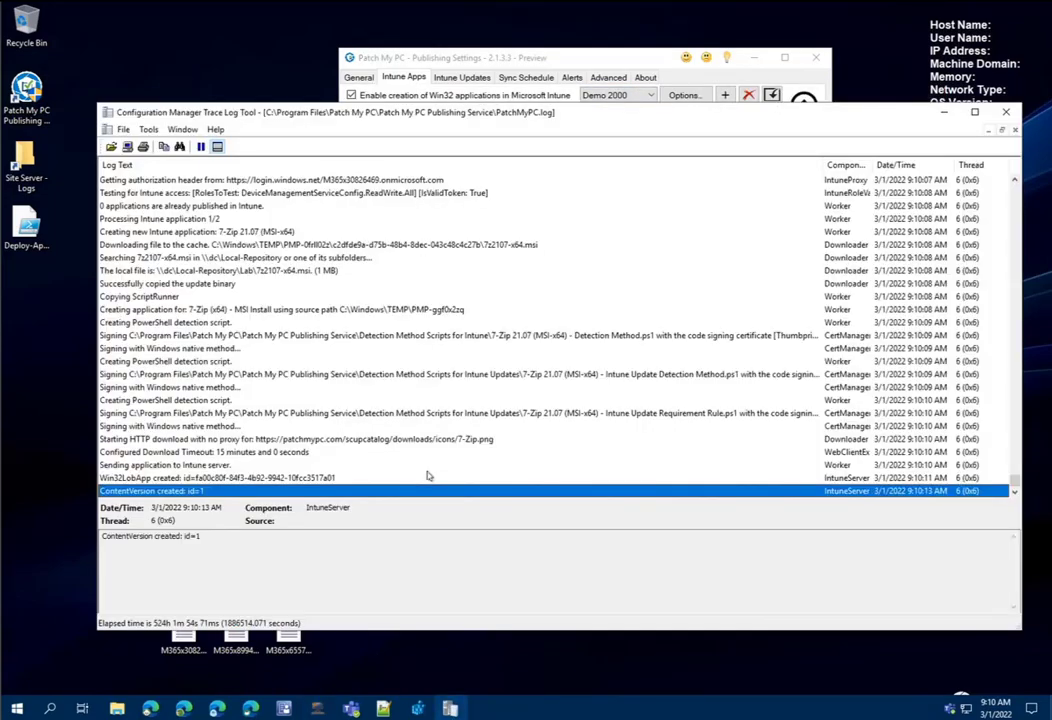
scroll(340, 300, up, 3)
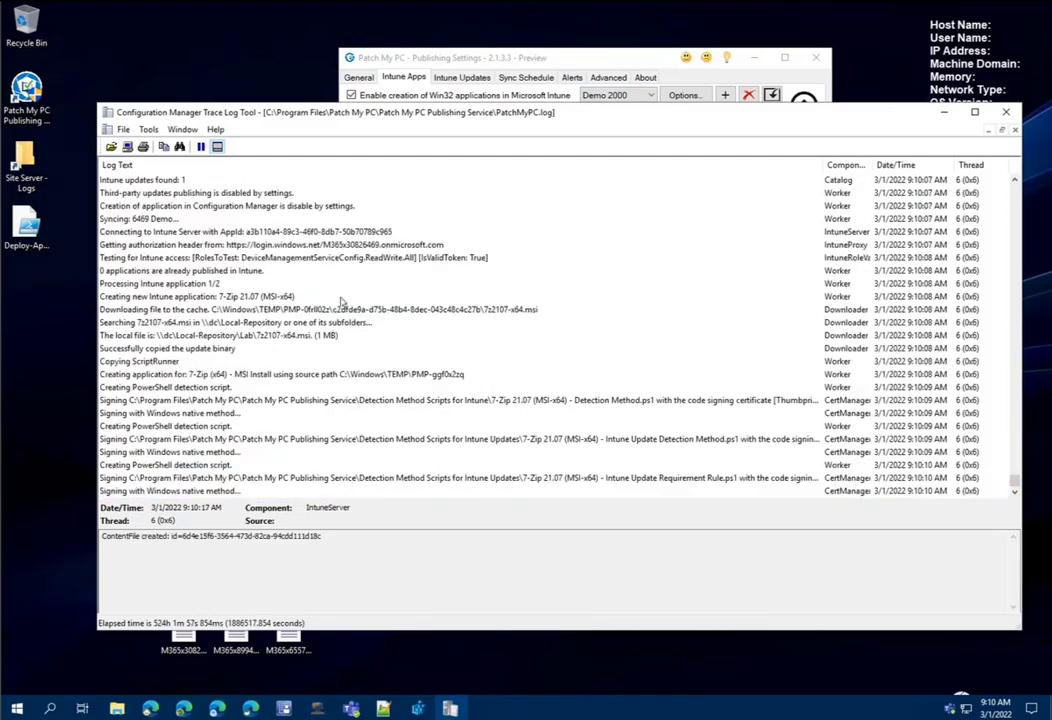
click(345, 296)
click(343, 270)
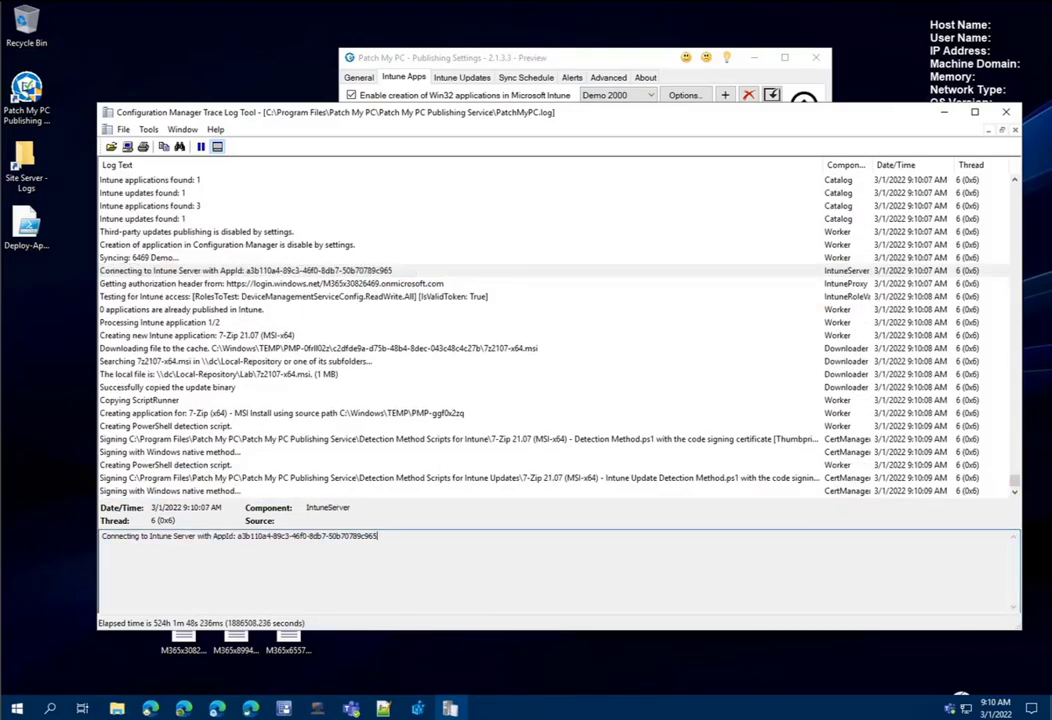
drag(378, 536, 234, 536)
click(378, 536)
click(547, 91)
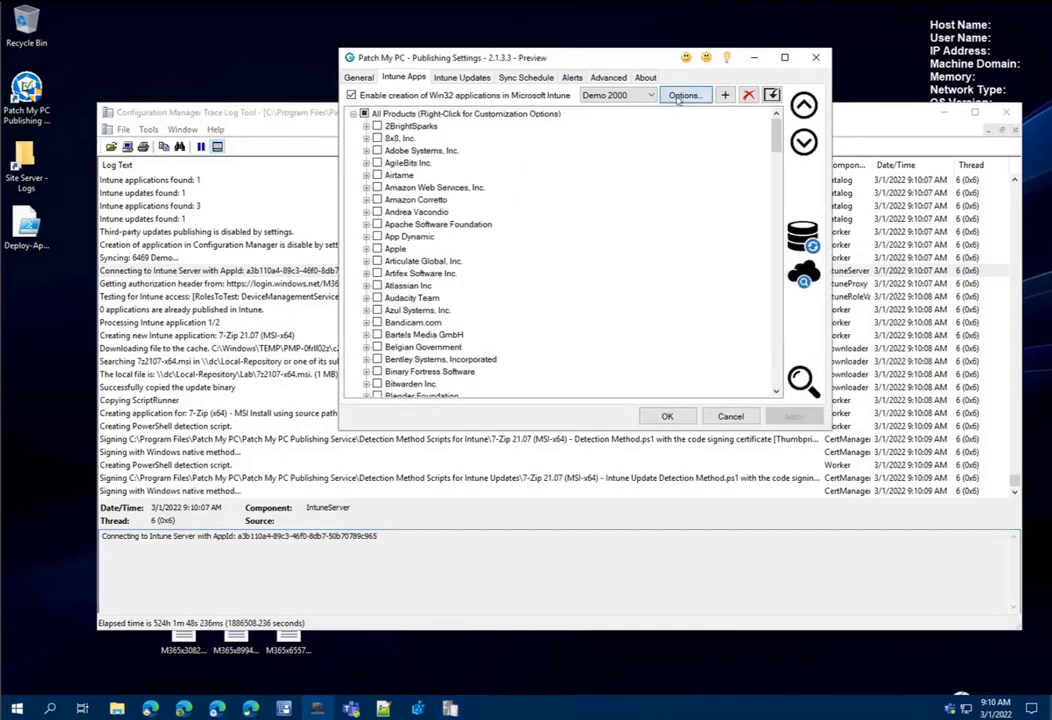
Open the Intune options for the Demo 2000 tenant, check its authentication and Win32 settings, and close them without changes.
click(682, 96)
key(Escape)
click(682, 96)
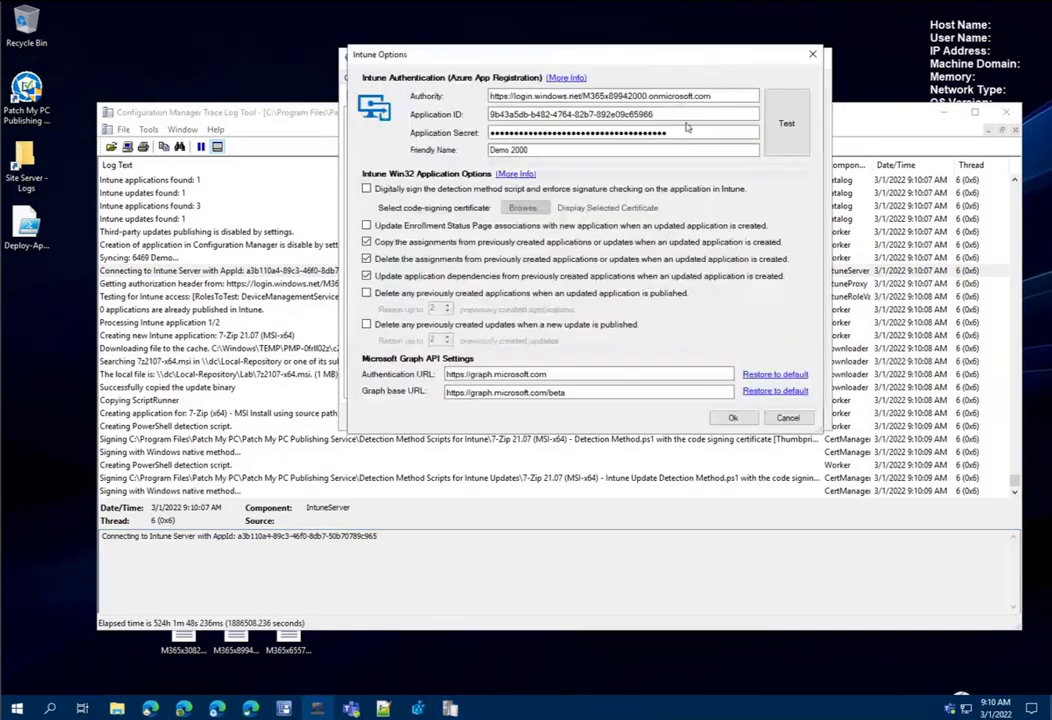
key(Escape)
Select the 6469 Demo tenant, check its Intune options, and open its Intune Application Manager.
click(608, 94)
click(601, 108)
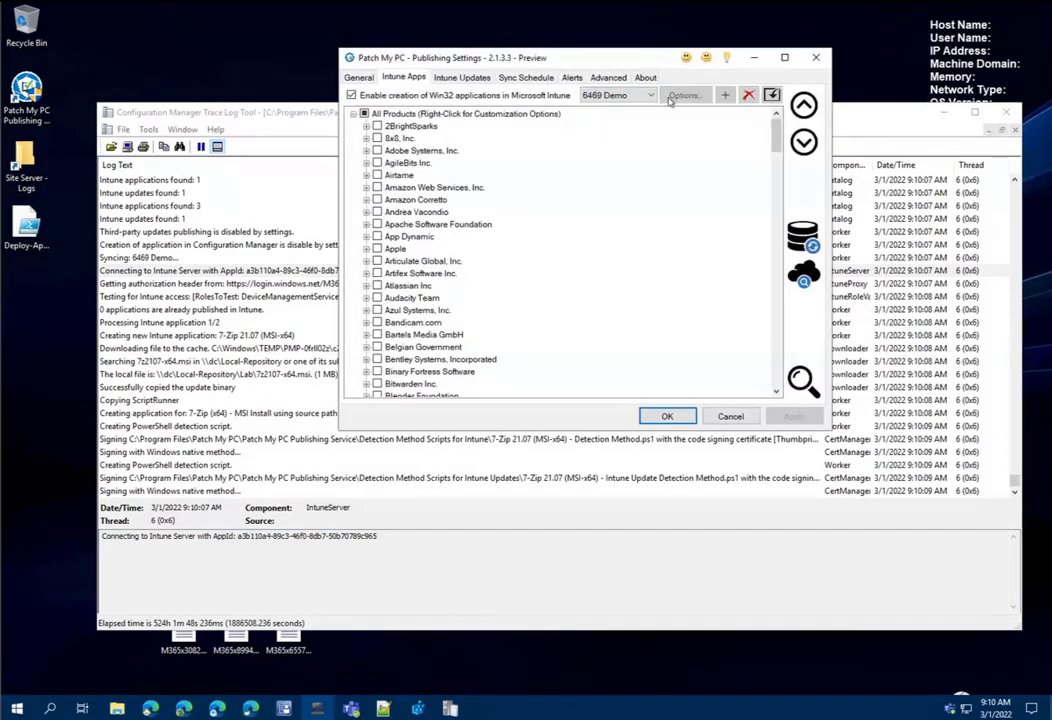
click(683, 94)
key(Escape)
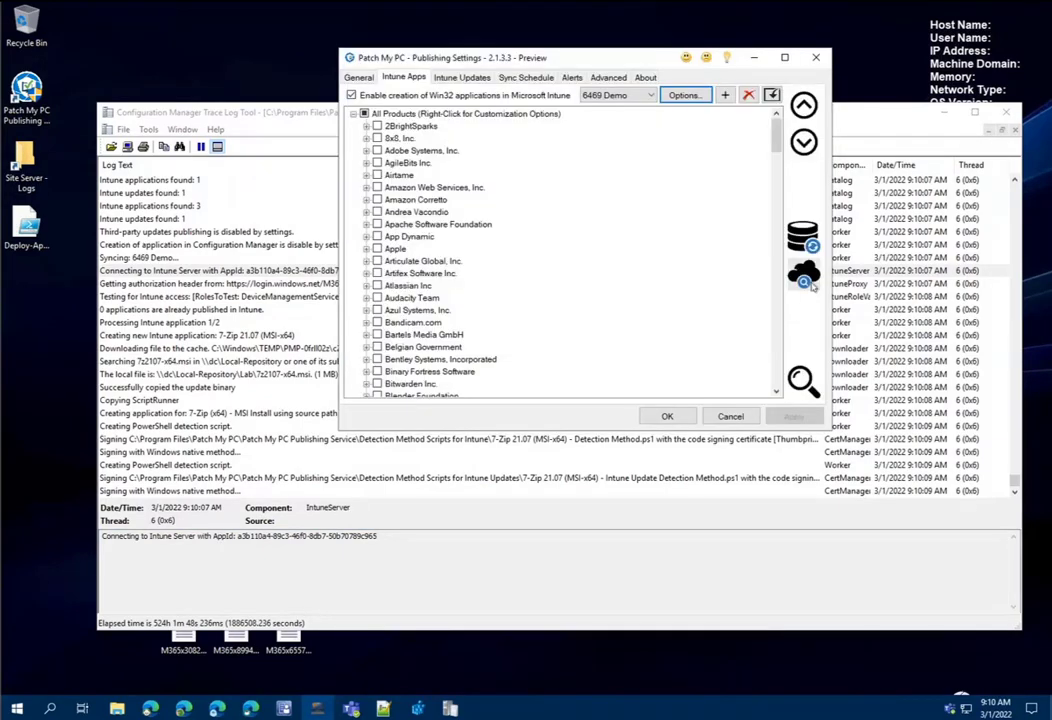
click(803, 278)
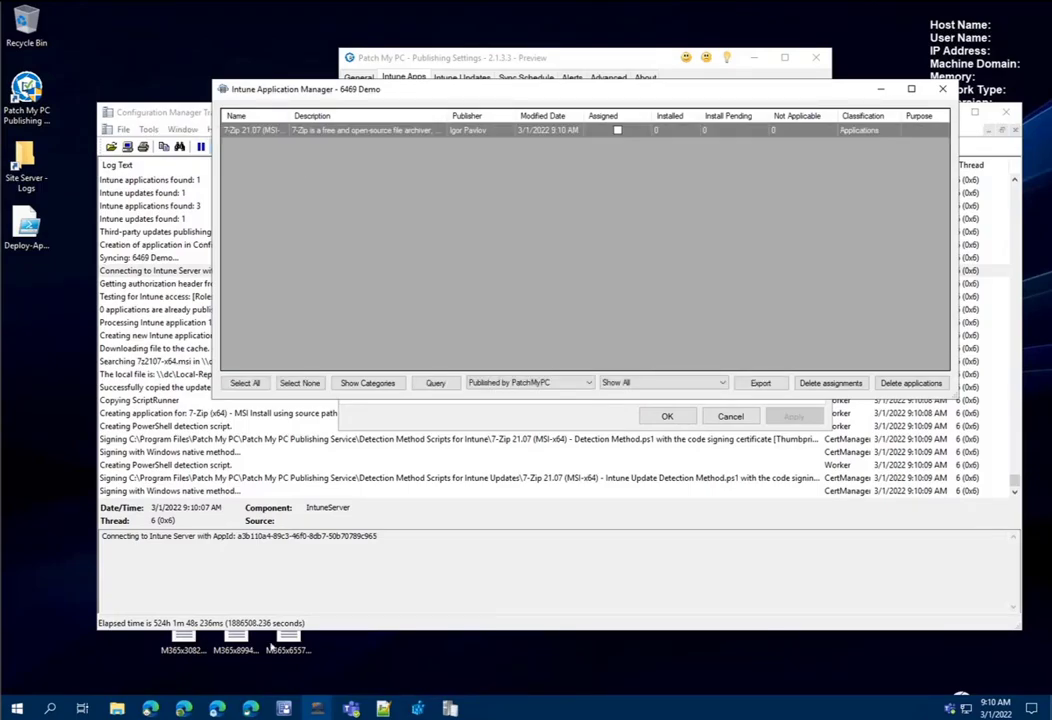
Switch to the 6469 tenant's Microsoft Endpoint Manager admin center in Edge and refresh the list of all apps.
click(184, 642)
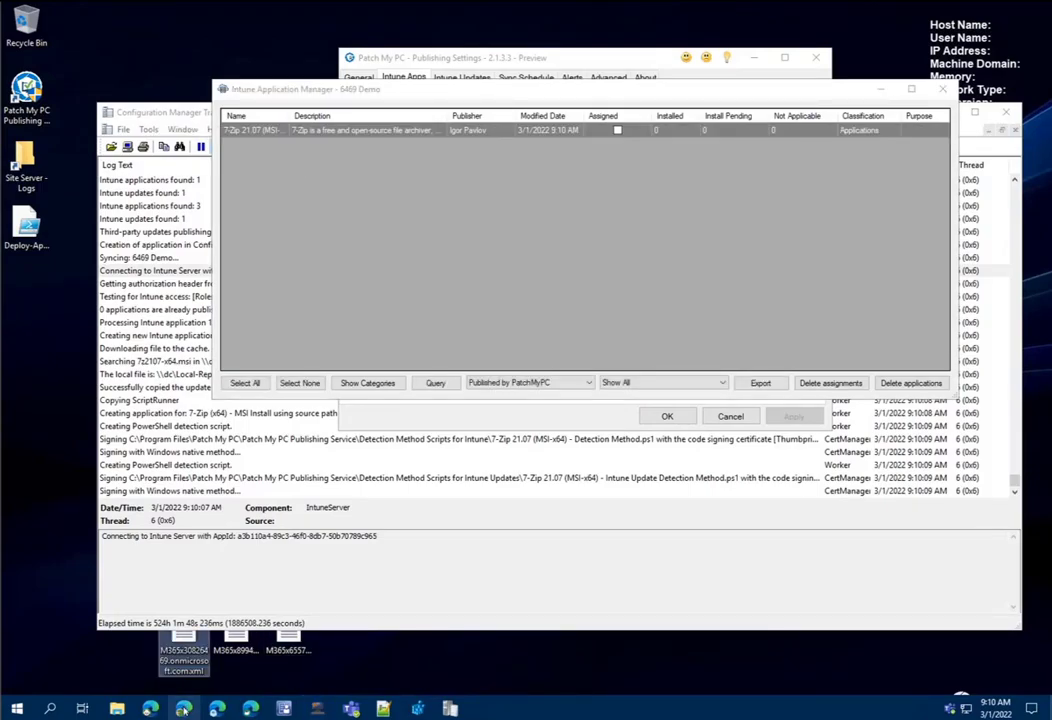
click(184, 708)
click(414, 152)
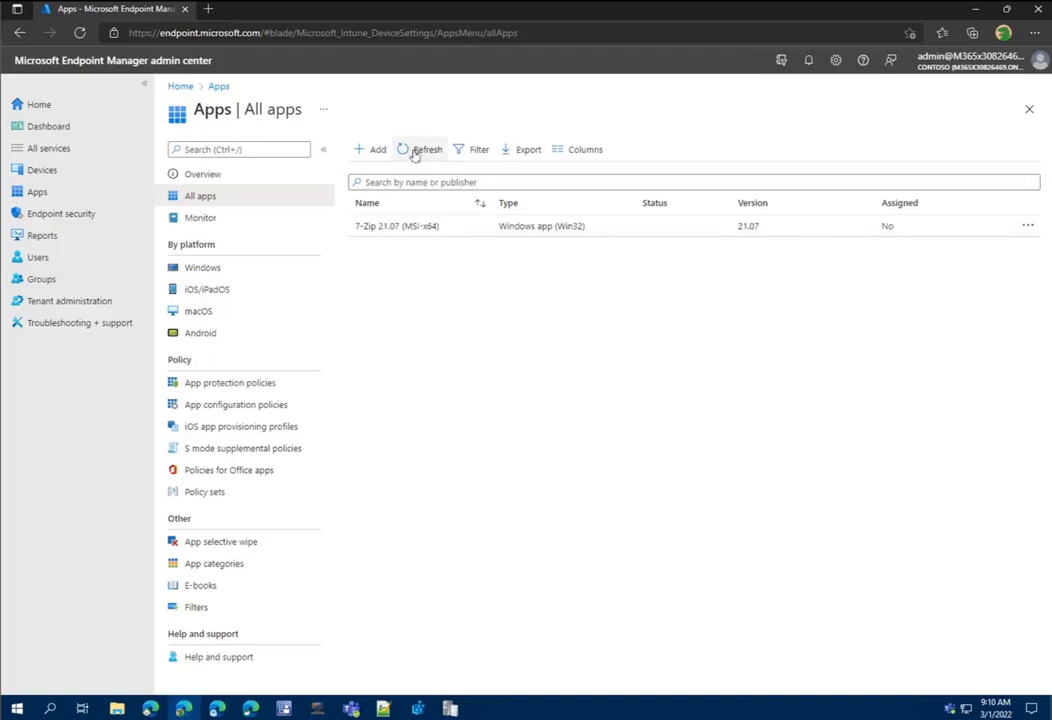
Examine the properties of 7-Zip 21.07 (MSI-x64) down to its assignments, and minimize the browser.
click(434, 227)
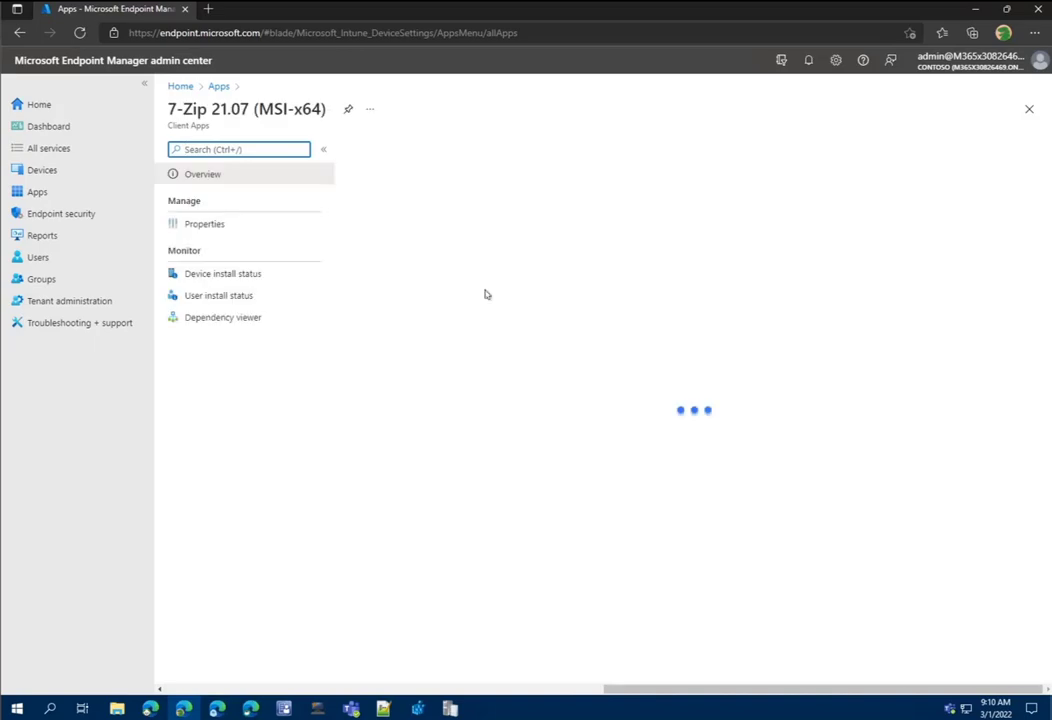
click(205, 225)
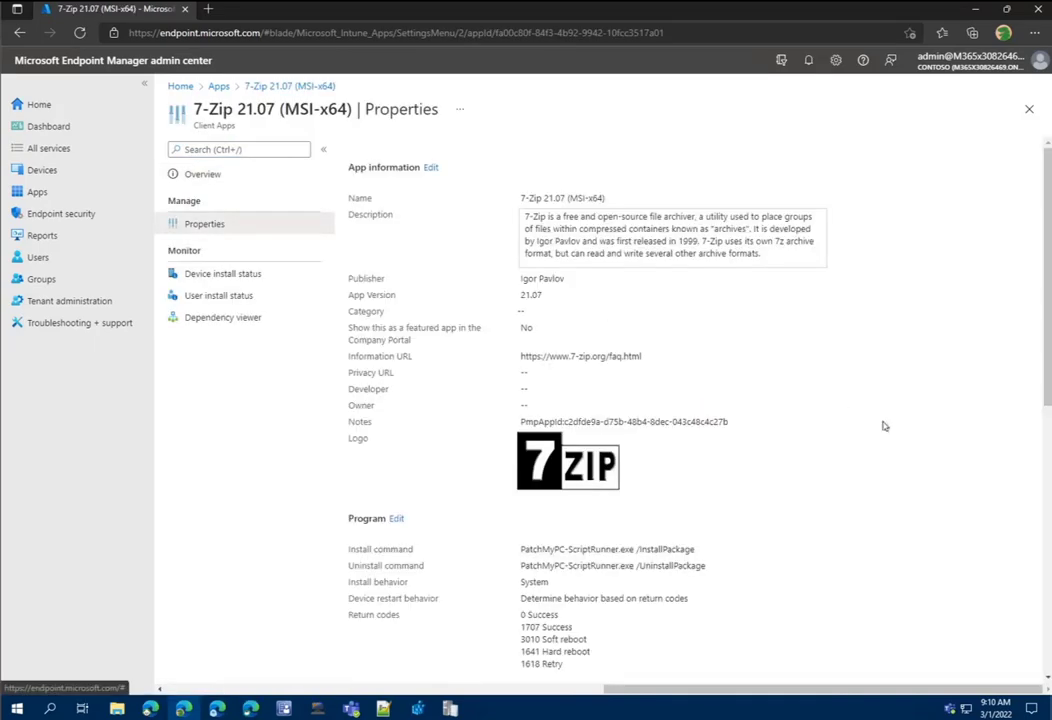
scroll(878, 425, down, 3)
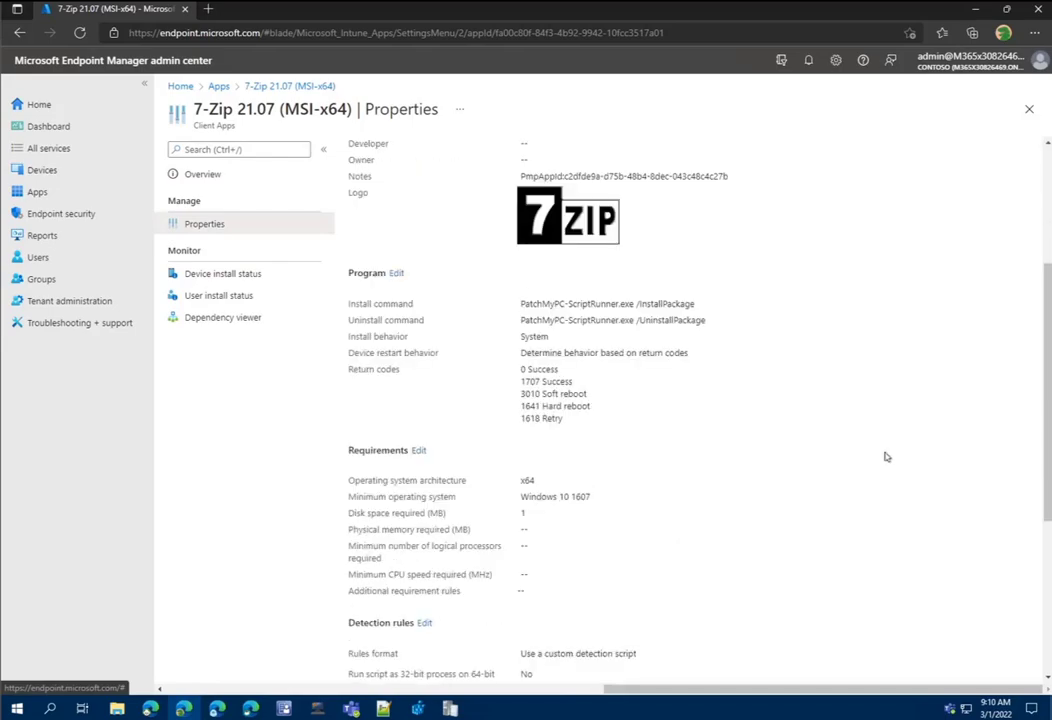
scroll(885, 457, down, 4)
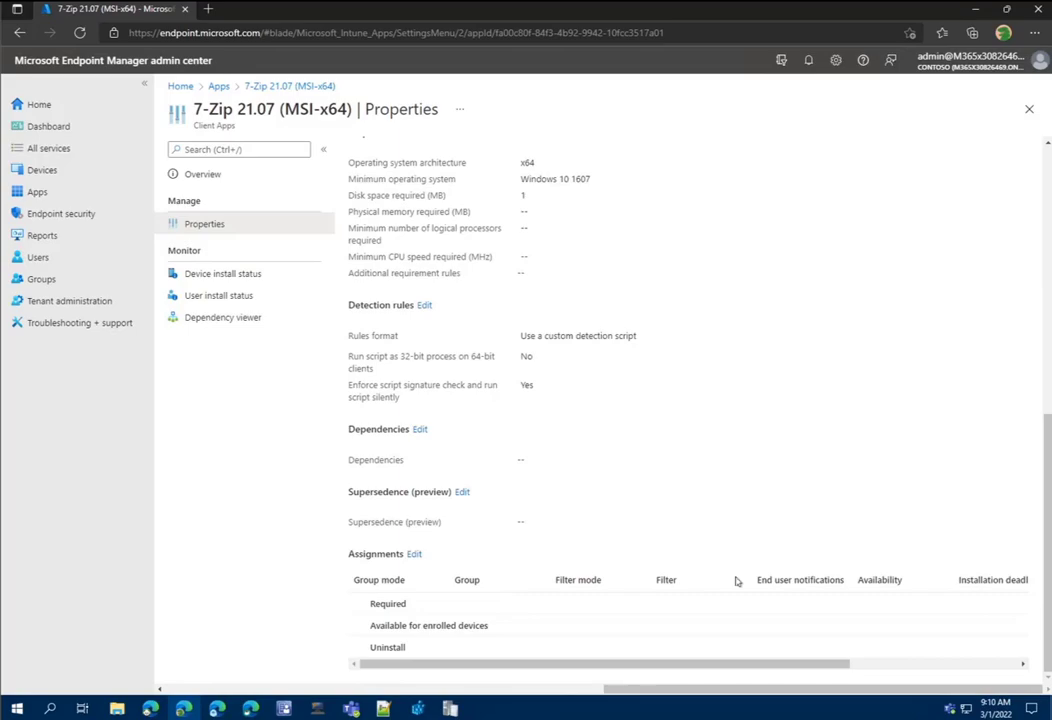
click(978, 9)
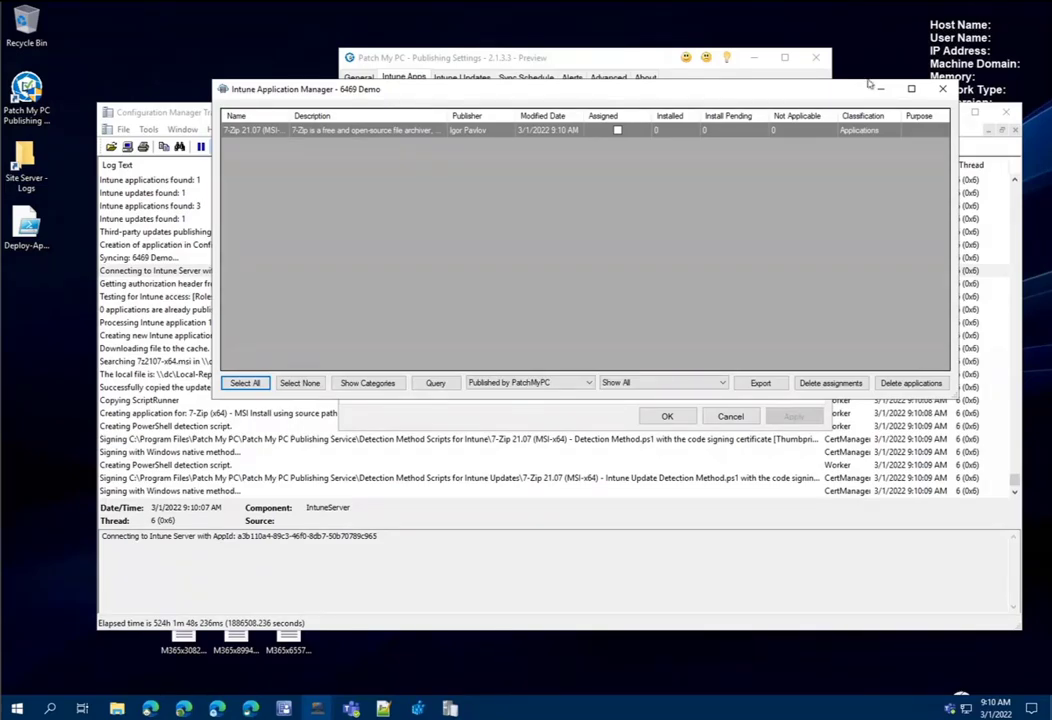
Close the Intune Application Manager for 6469 Demo and return to the Publishing Settings window.
drag(697, 89, 782, 295)
drag(926, 316, 928, 321)
click(606, 62)
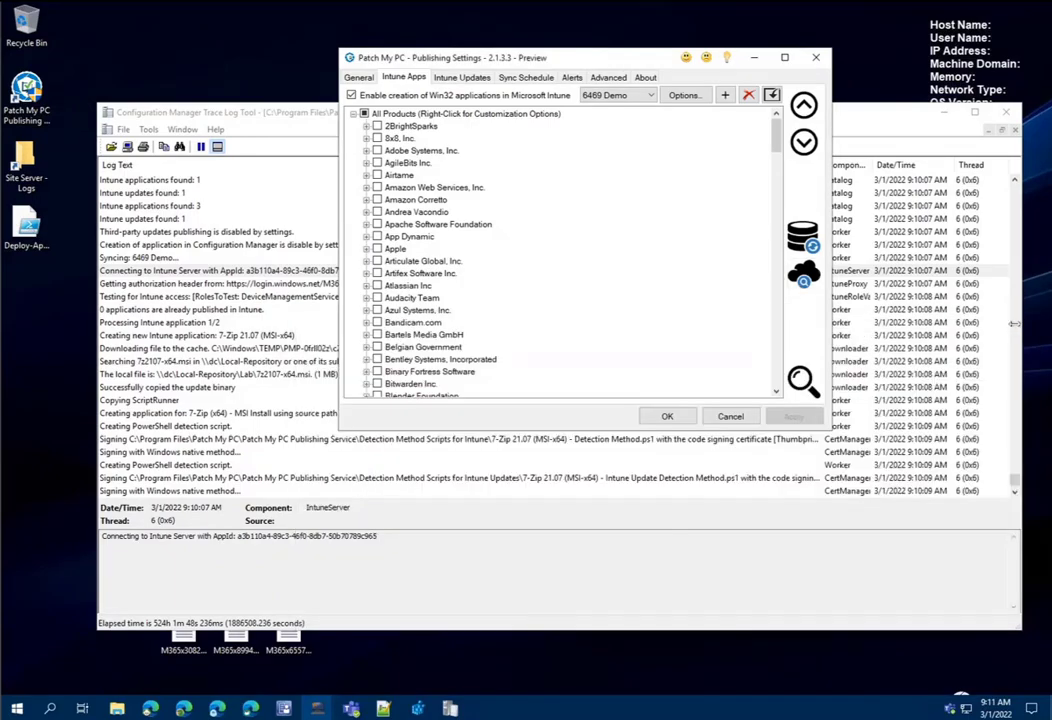
drag(647, 67, 620, 58)
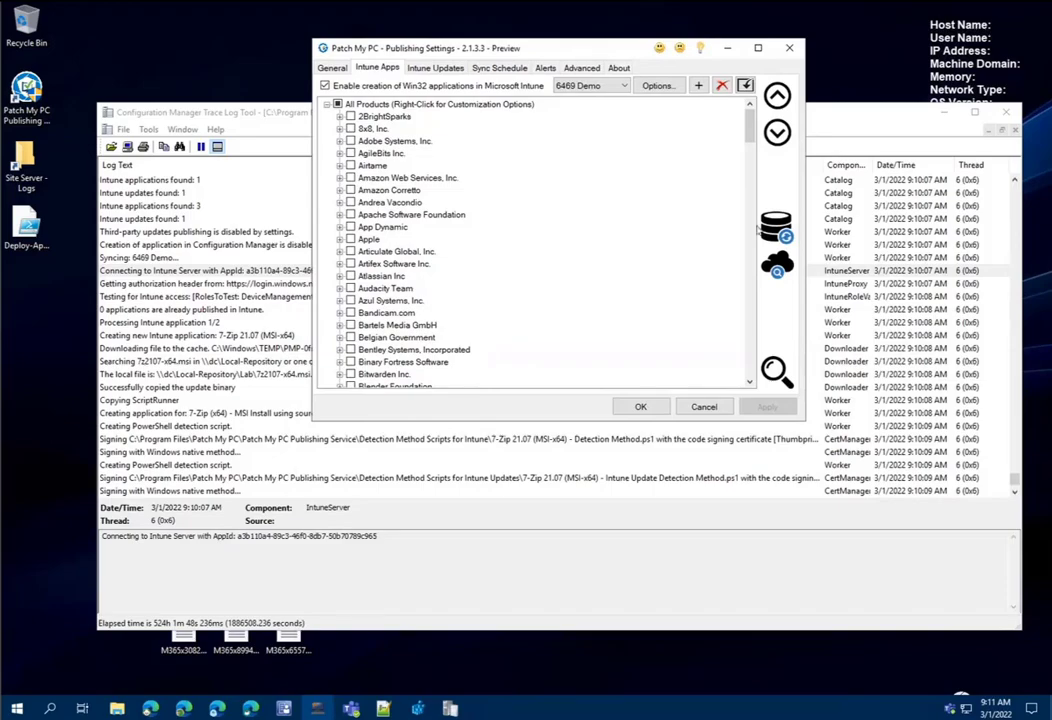
Check the publishing progress in PatchMyPC.log in Configuration Manager Trace Log Tool, and move the Publishing Settings window aside.
click(450, 708)
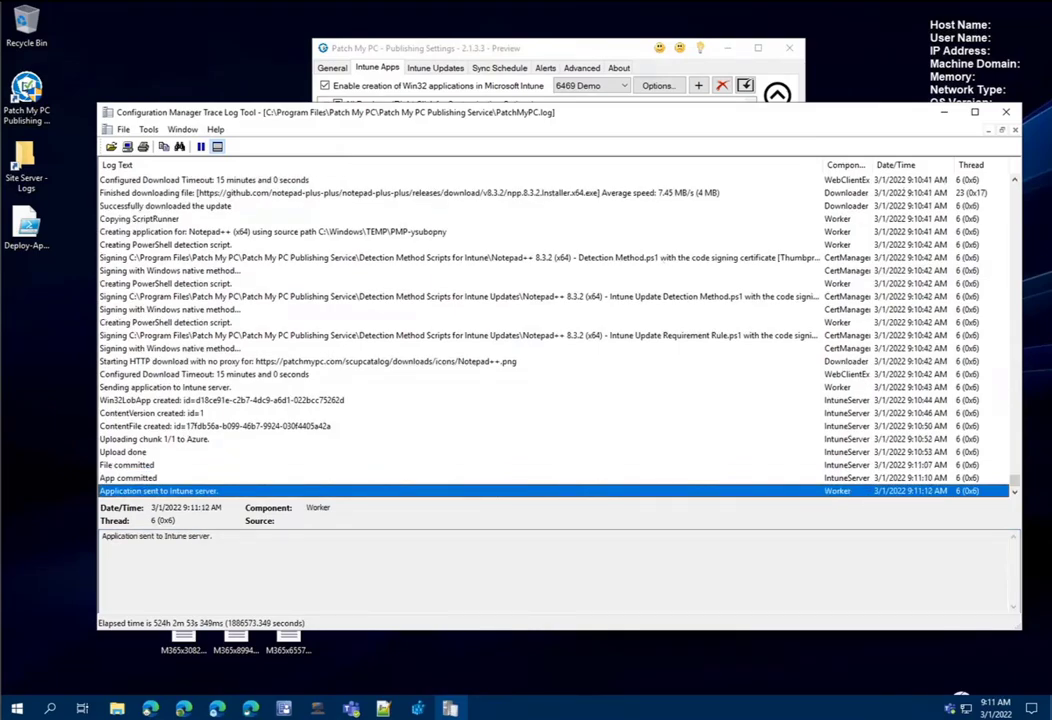
click(599, 56)
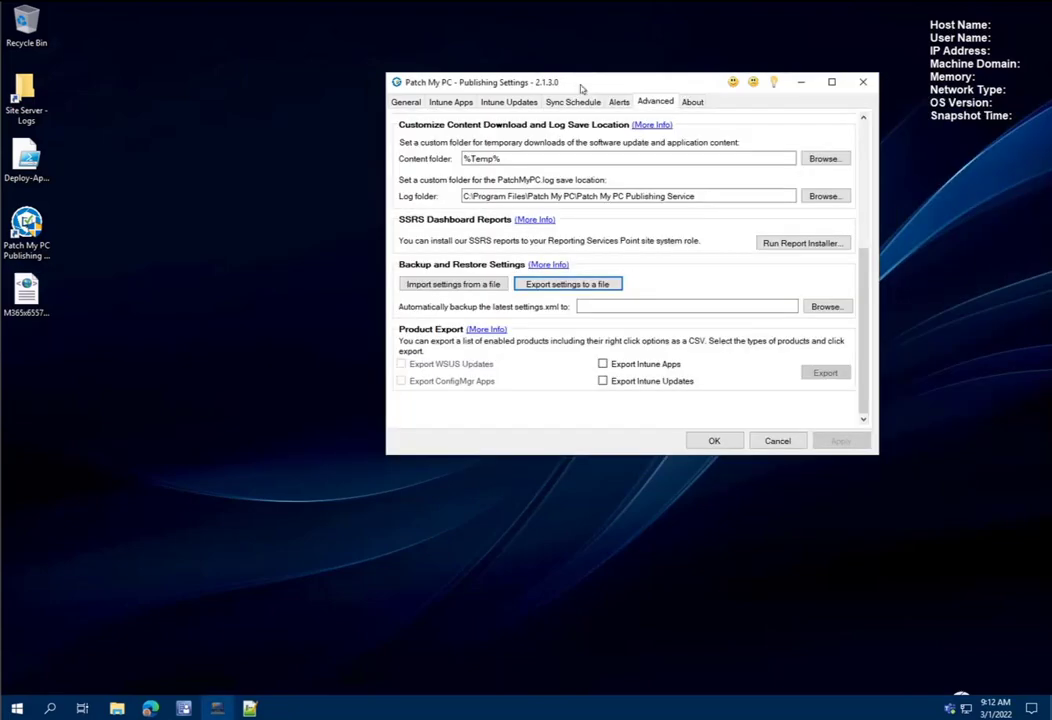
drag(581, 89, 461, 87)
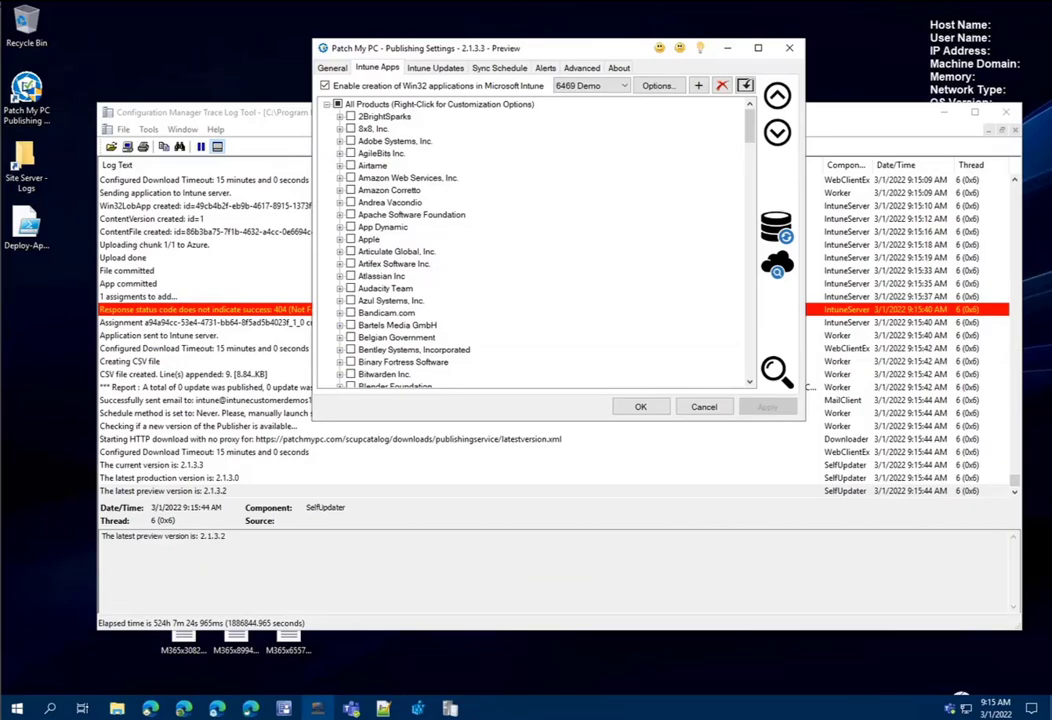
drag(451, 57, 346, 62)
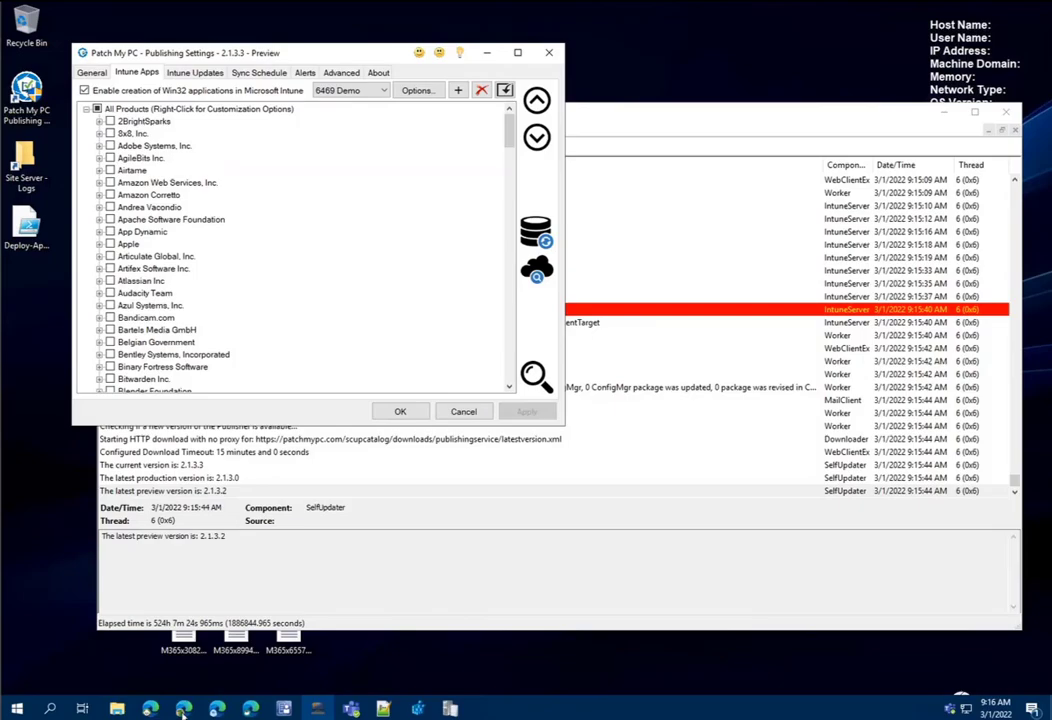
Switch to the Outlook mailbox in Edge and open the newest Patch My PC Publishing Service report in its own maximized window.
click(151, 709)
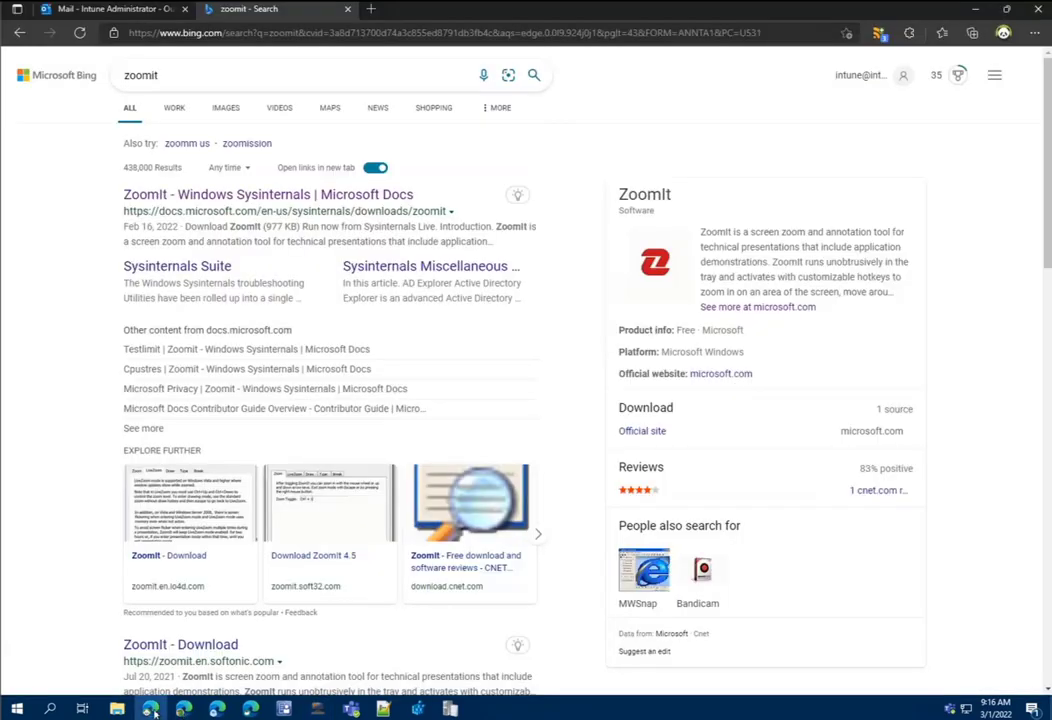
click(174, 11)
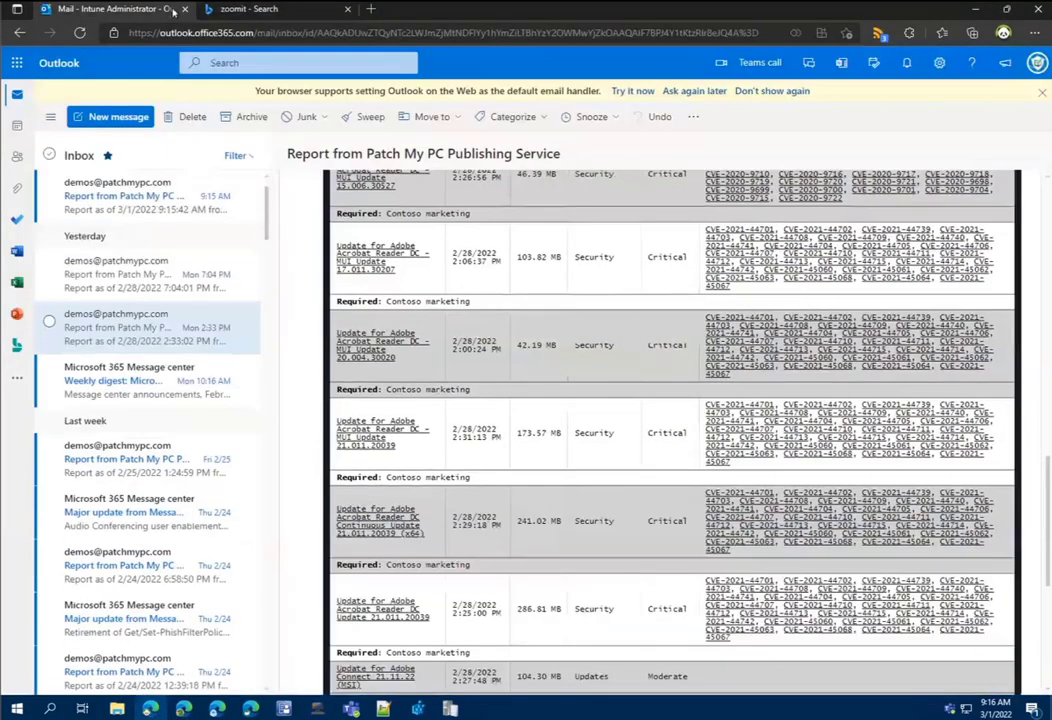
scroll(670, 420, up, 10)
click(150, 195)
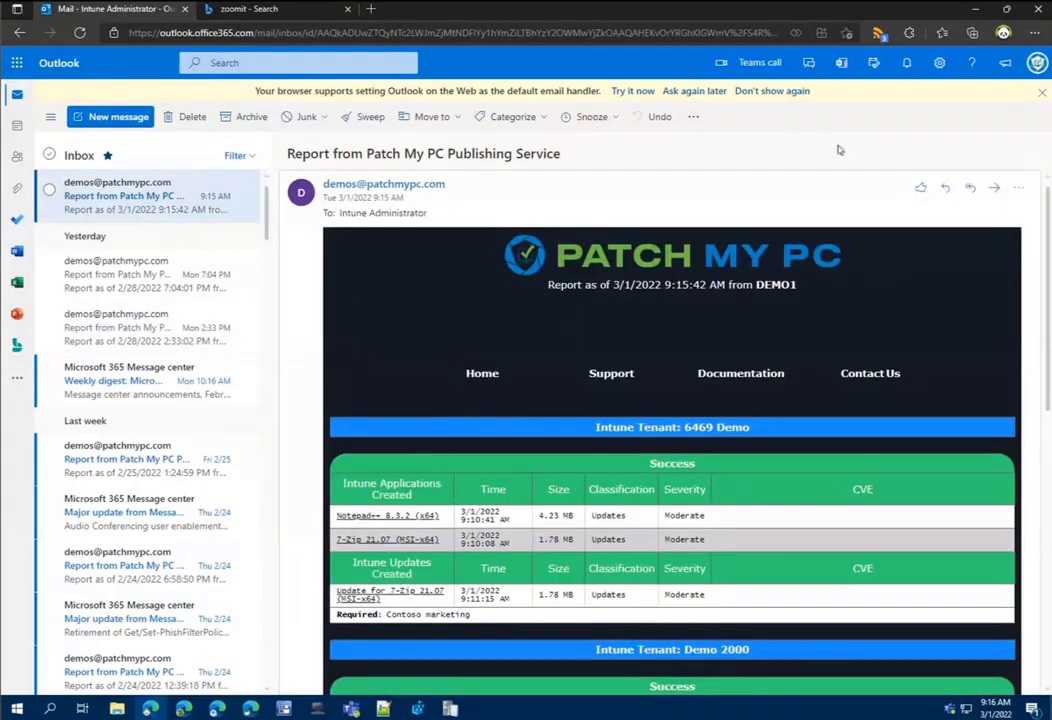
click(337, 242)
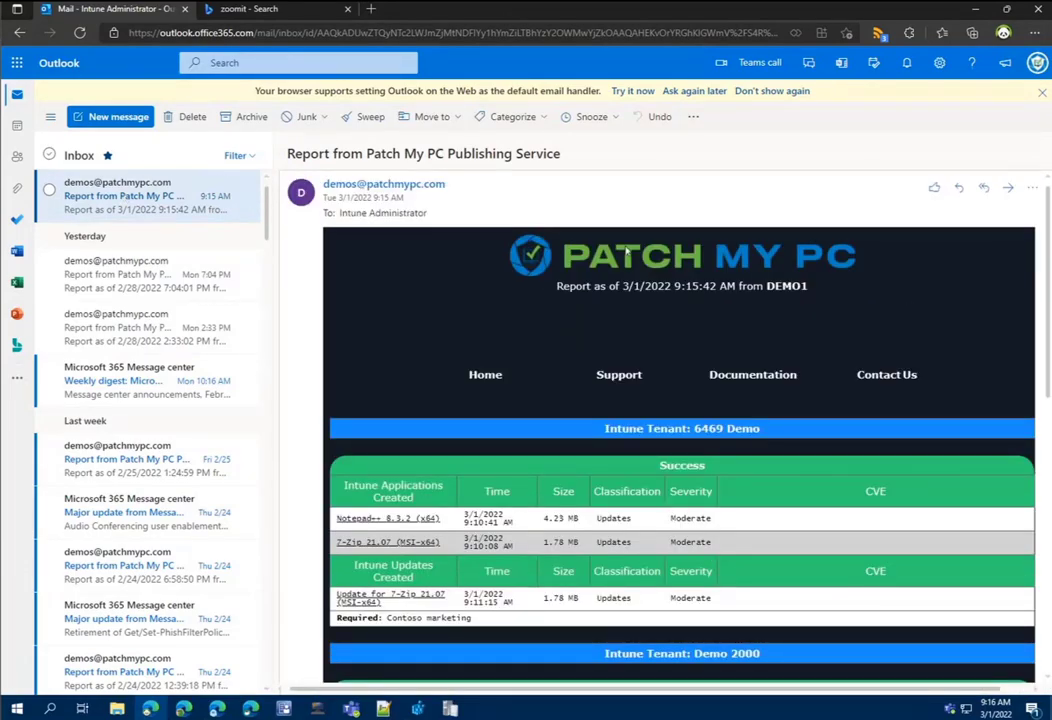
double_click(123, 197)
key(super+Up)
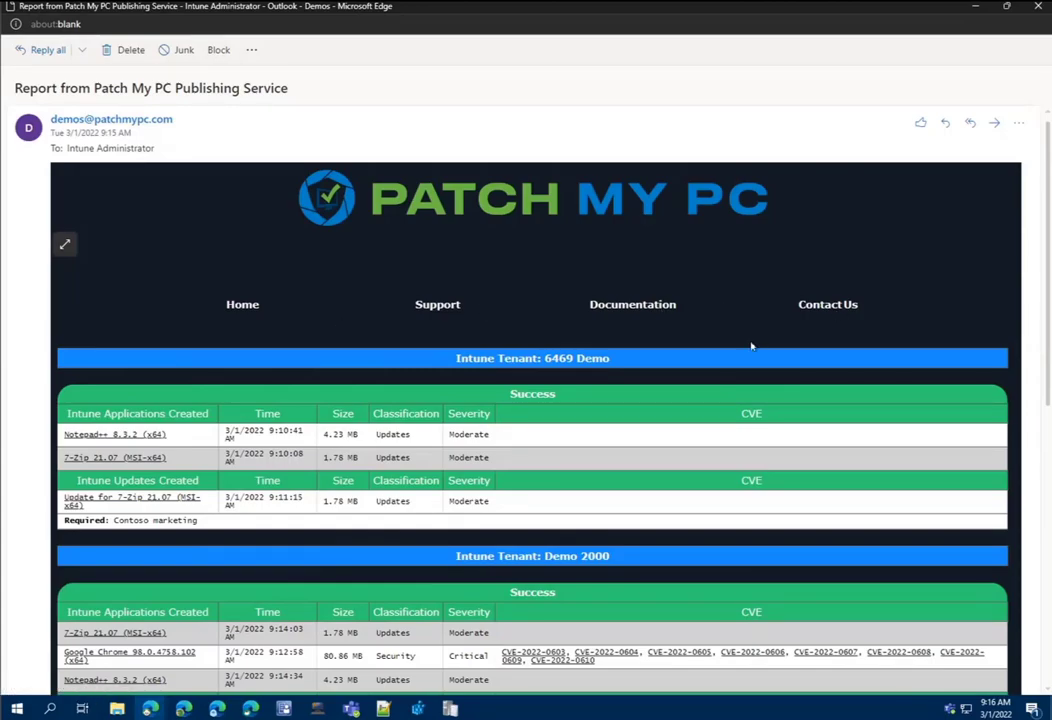
Examine the report's created applications and updates for the 6469 Demo, Demo 2000 and Demo 8872 tenants.
scroll(720, 355, down, 5)
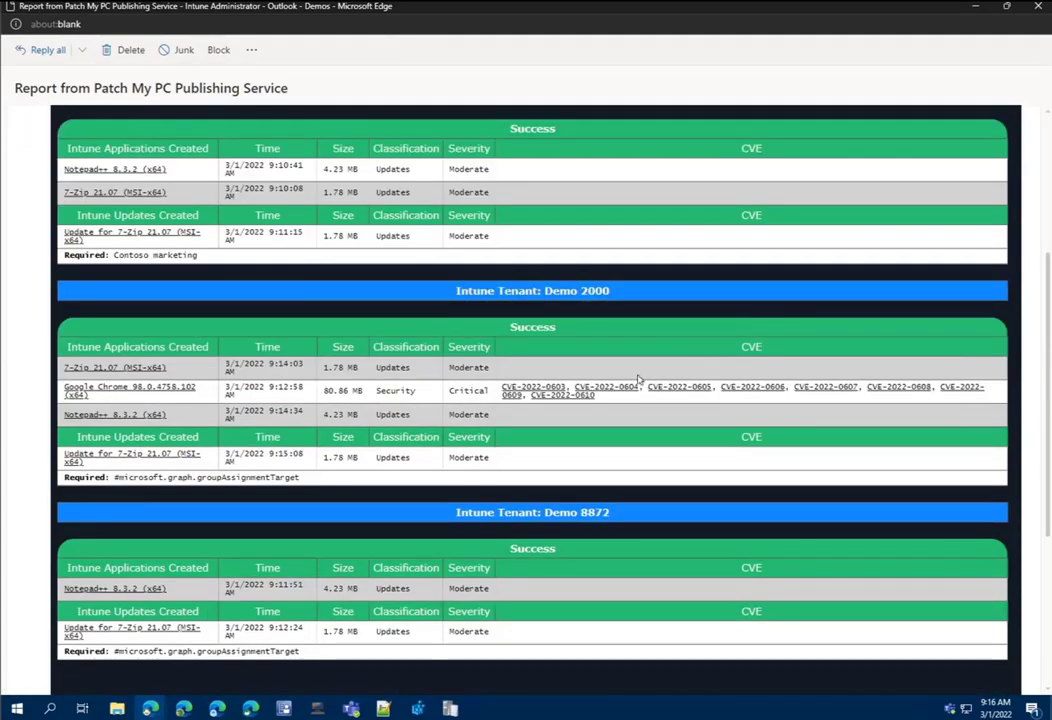
scroll(635, 385, up, 2)
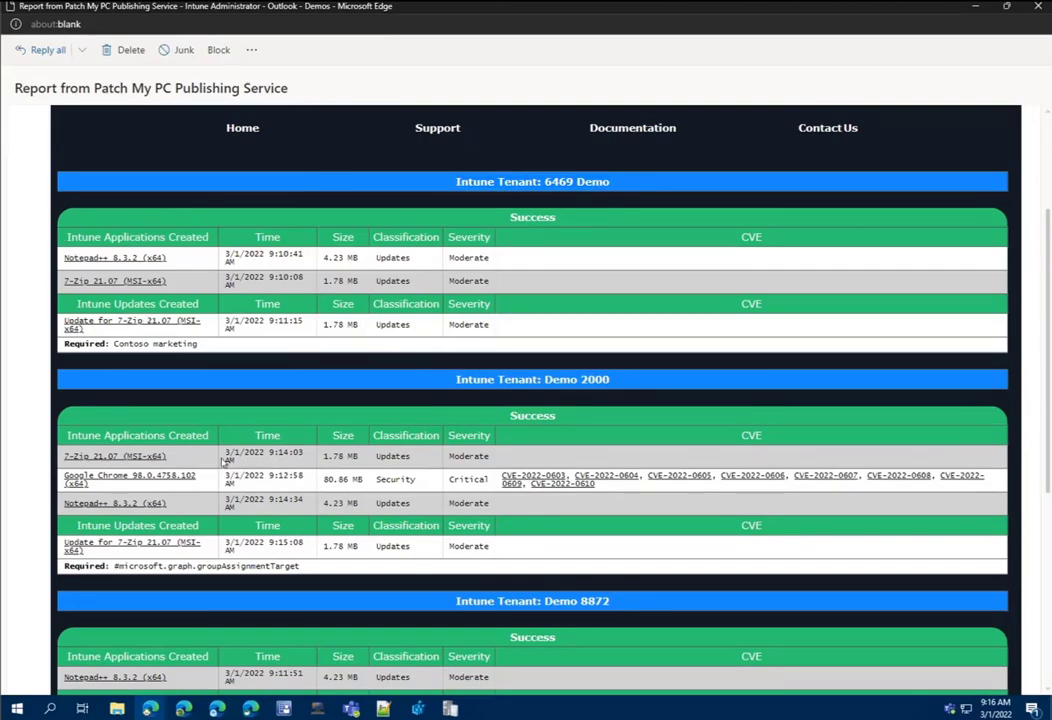
scroll(227, 460, down, 3)
scroll(552, 474, down, 1)
scroll(552, 474, down, 1)
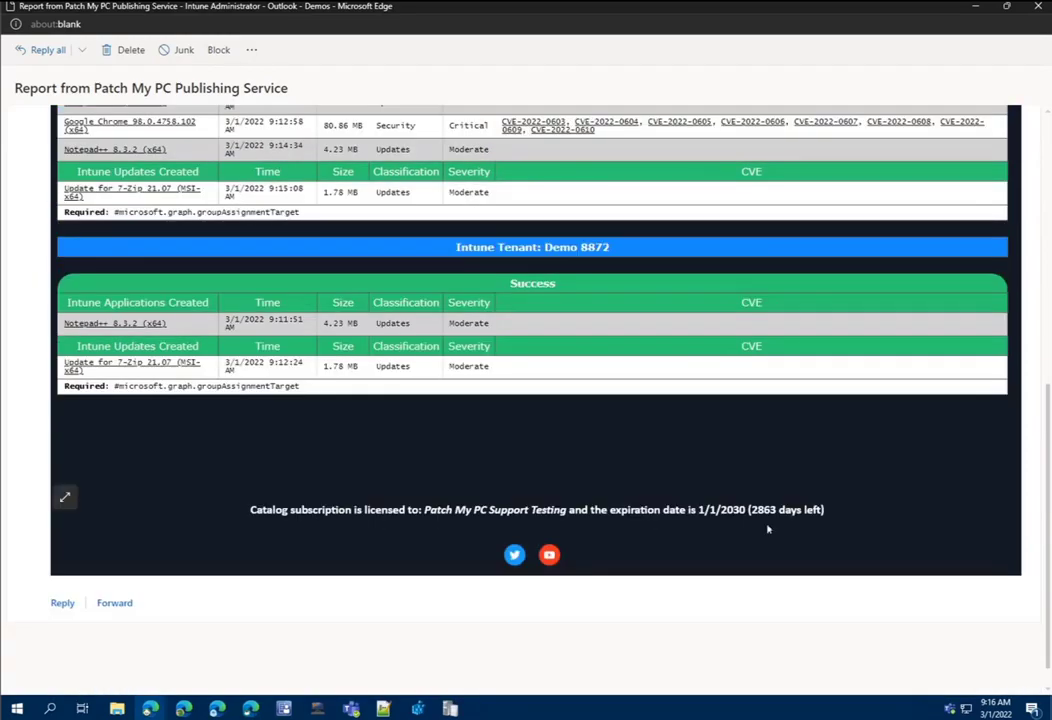
scroll(643, 383, up, 1)
scroll(547, 465, up, 1)
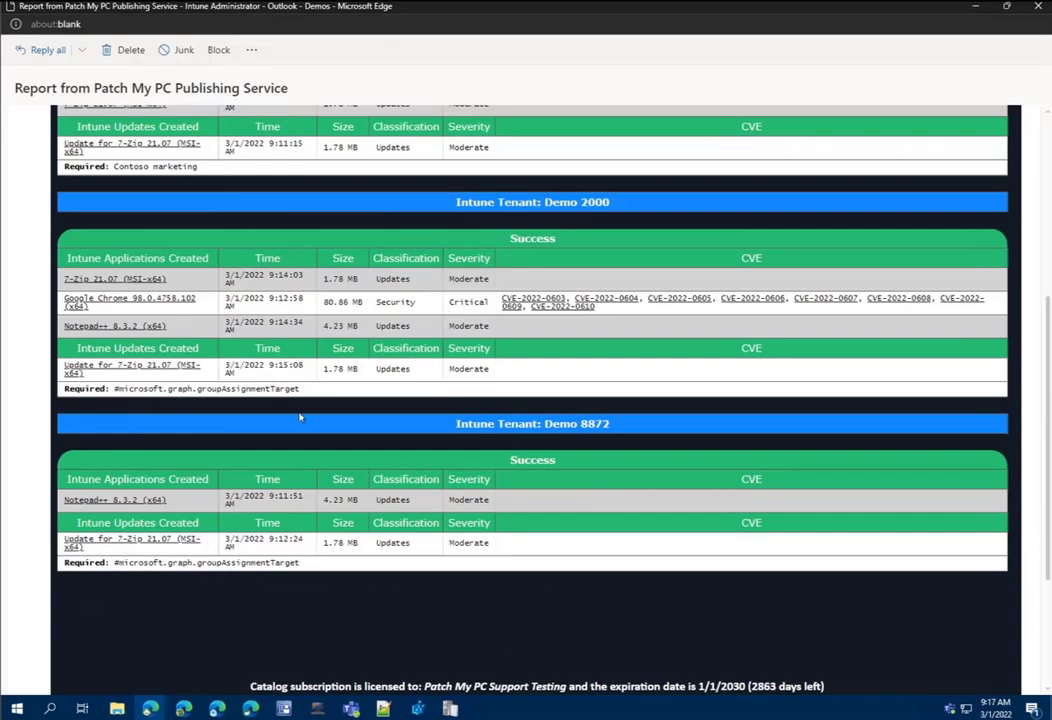
scroll(274, 549, up, 1)
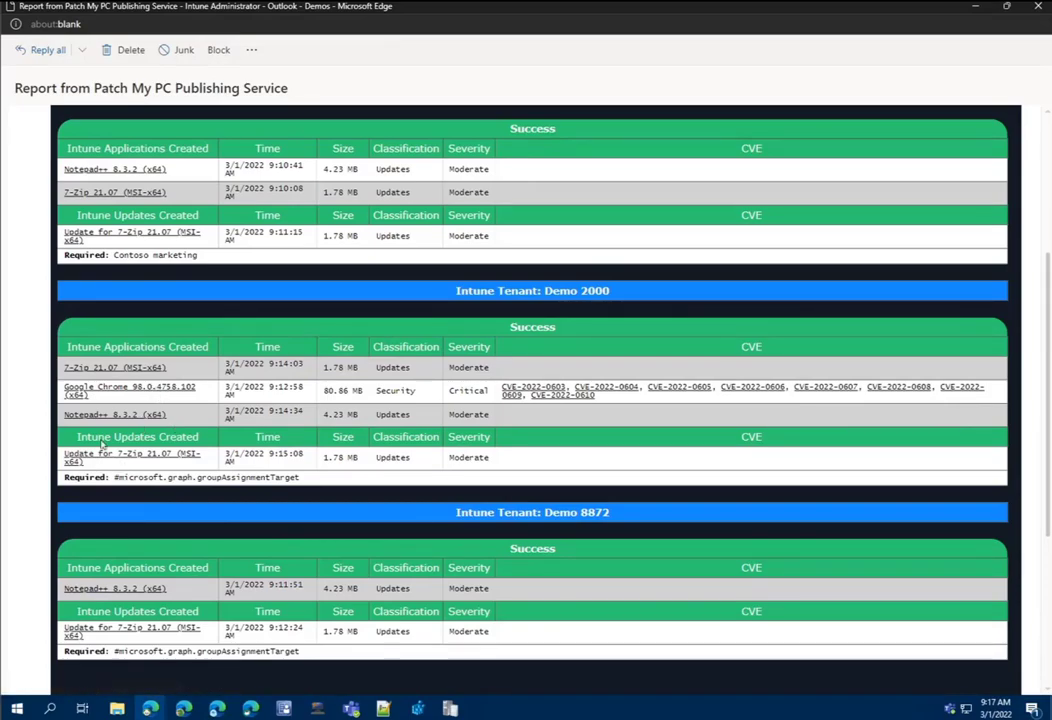
scroll(556, 291, up, 3)
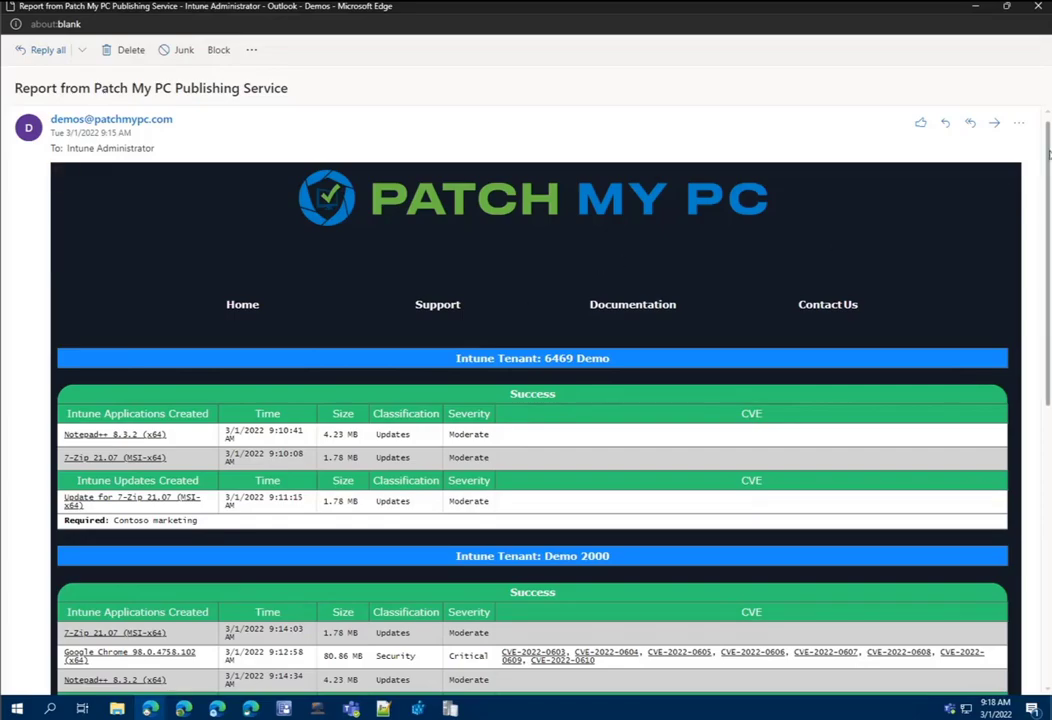
scroll(1002, 188, down, 3)
scroll(953, 495, down, 8)
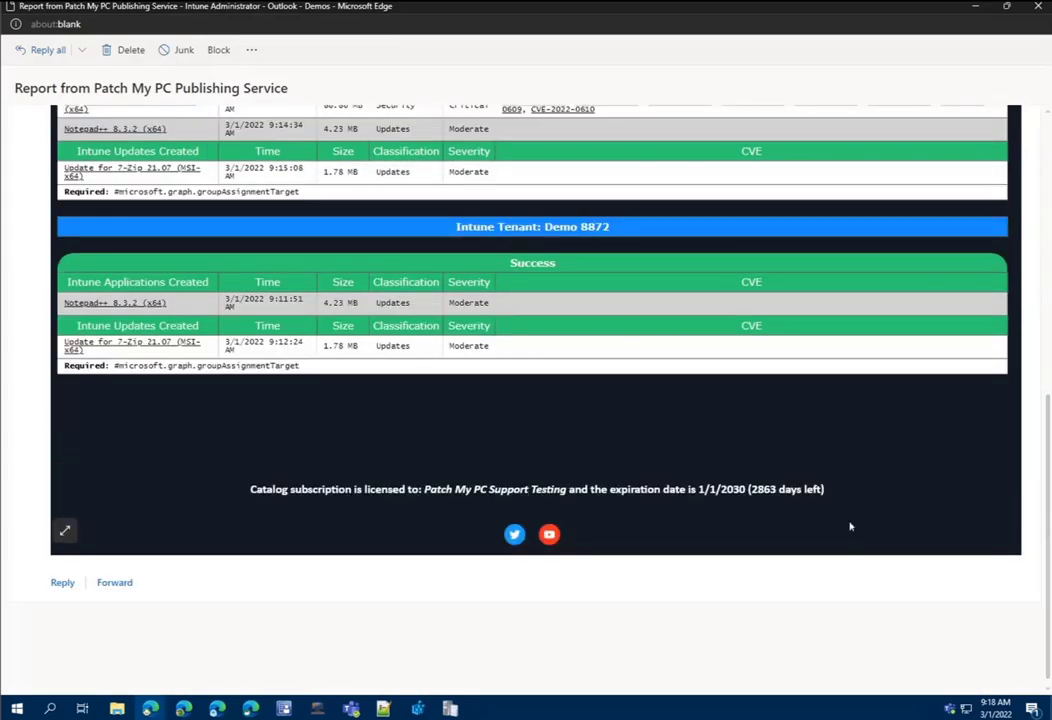
scroll(851, 527, up, 7)
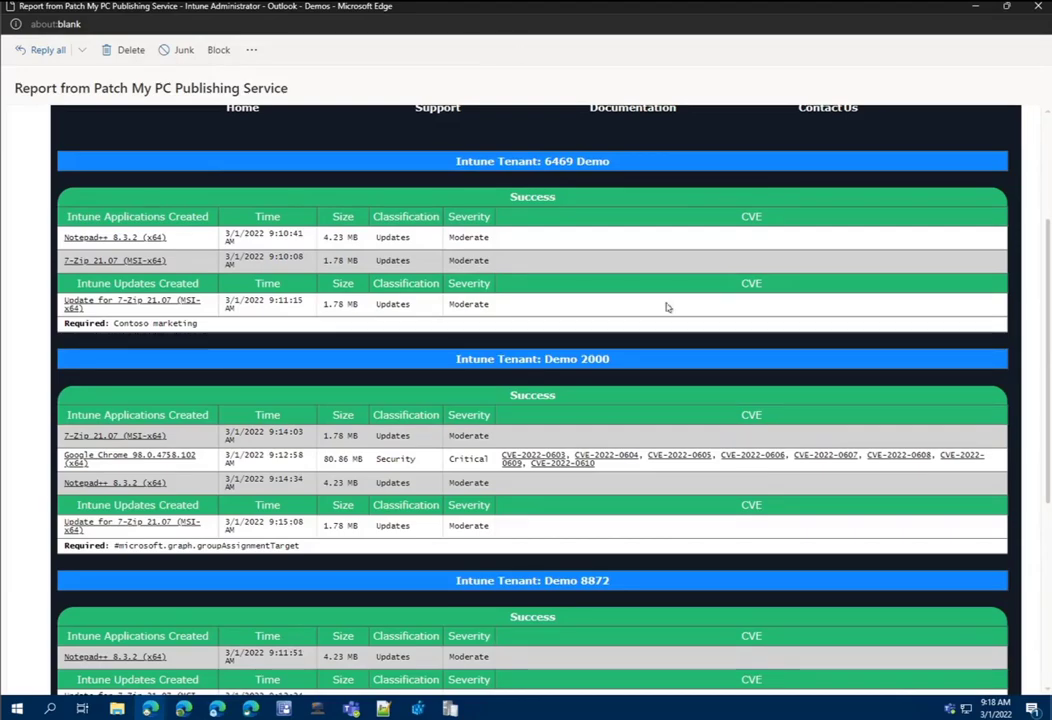
scroll(683, 338, up, 4)
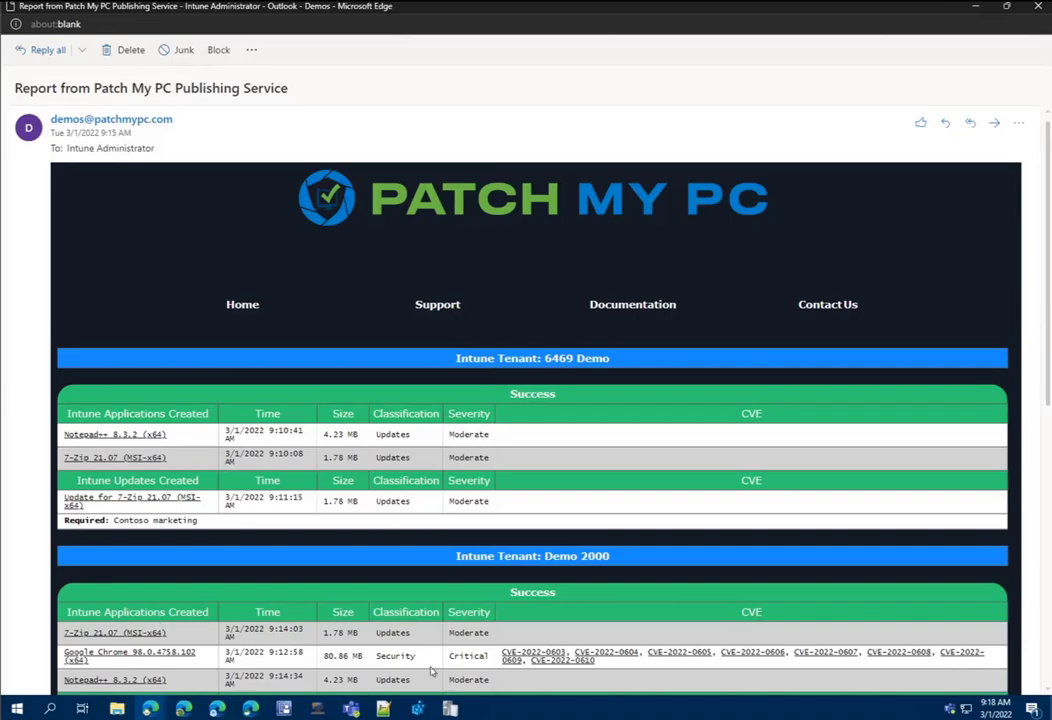
Switch back to the Patch My PC Publishing Settings and review the 6469 Demo tenant's Intune options.
click(323, 710)
drag(300, 52, 535, 63)
click(669, 103)
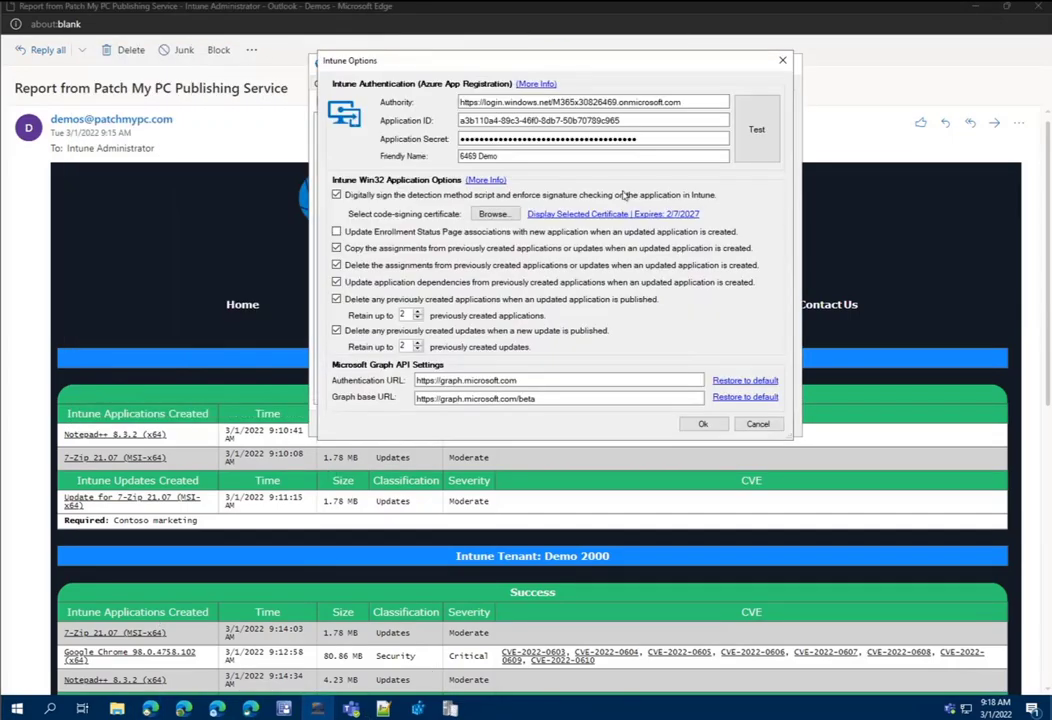
drag(611, 126, 712, 162)
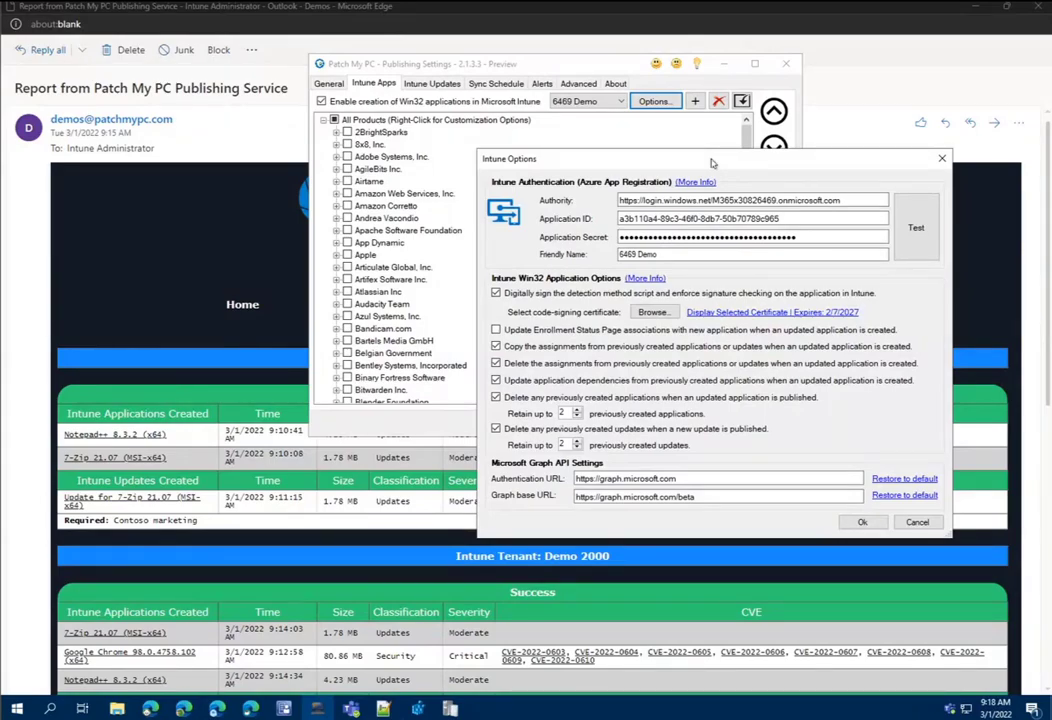
drag(712, 162, 722, 160)
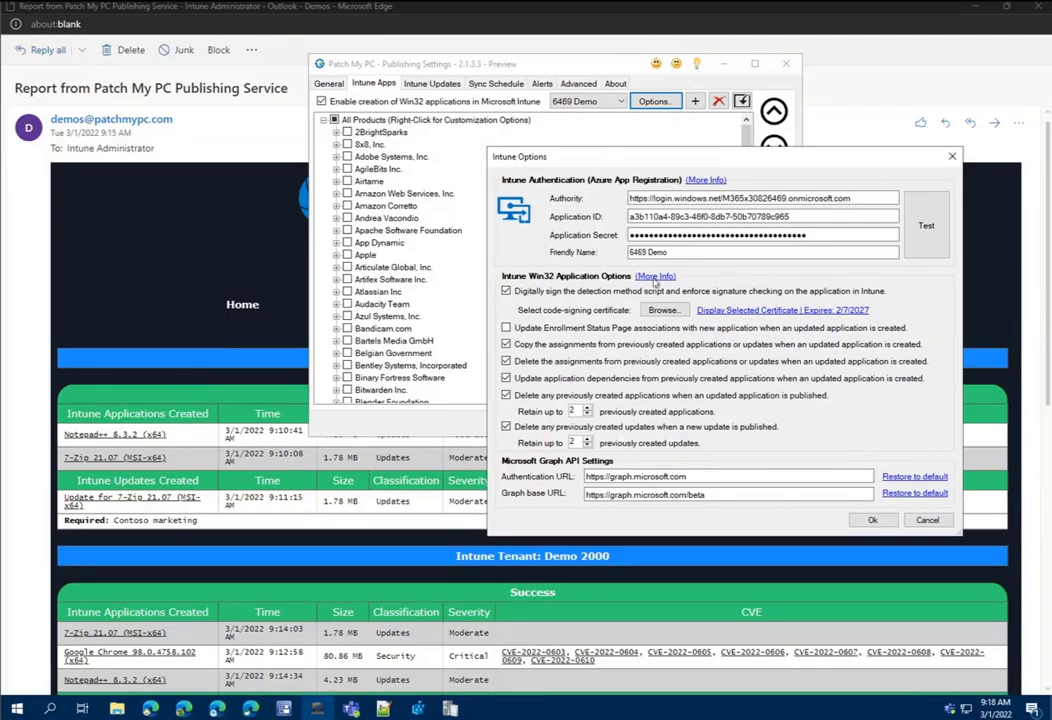
drag(605, 162, 429, 179)
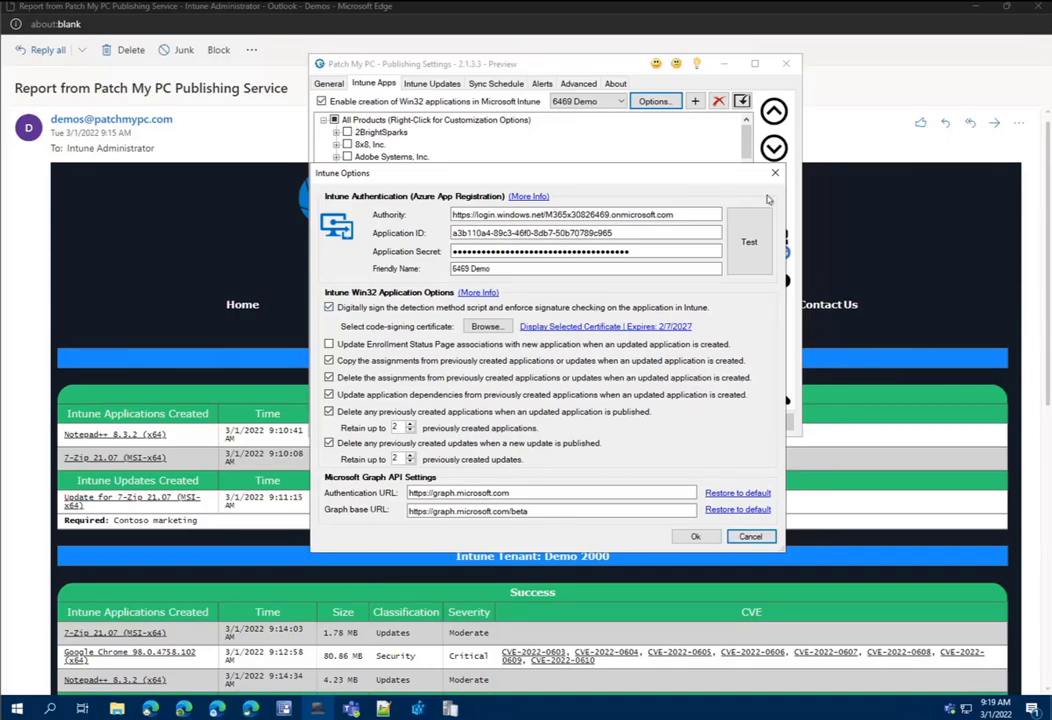
Close the Intune options and show the 6469 Demo tenant's Intune update products, shifting the settings window slightly.
key(Escape)
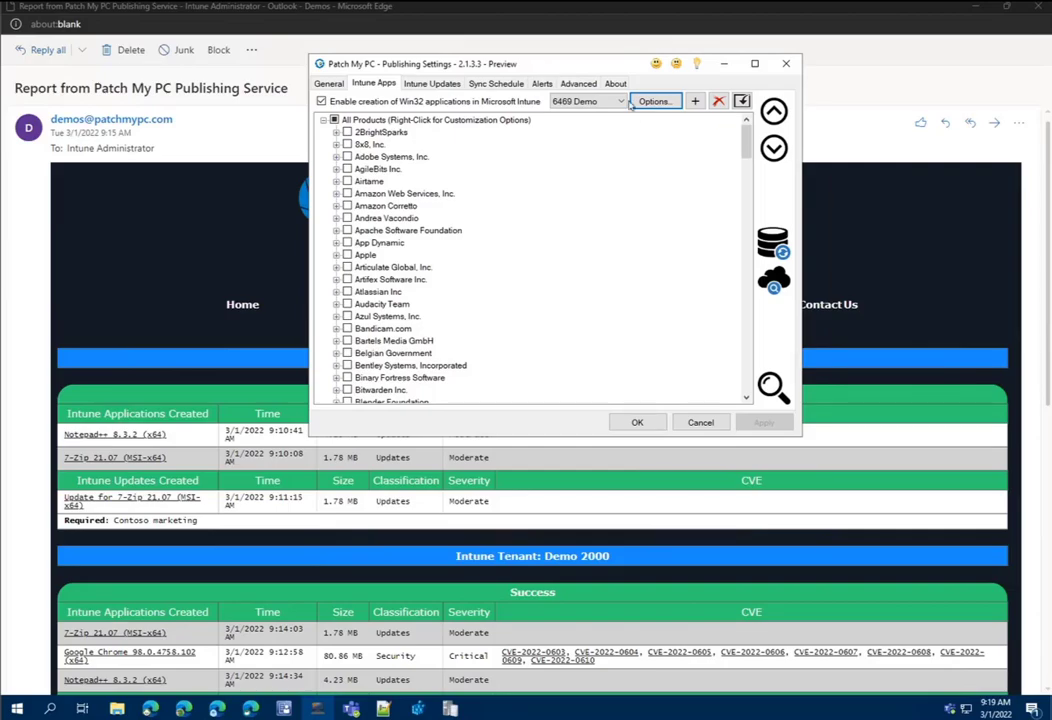
click(432, 84)
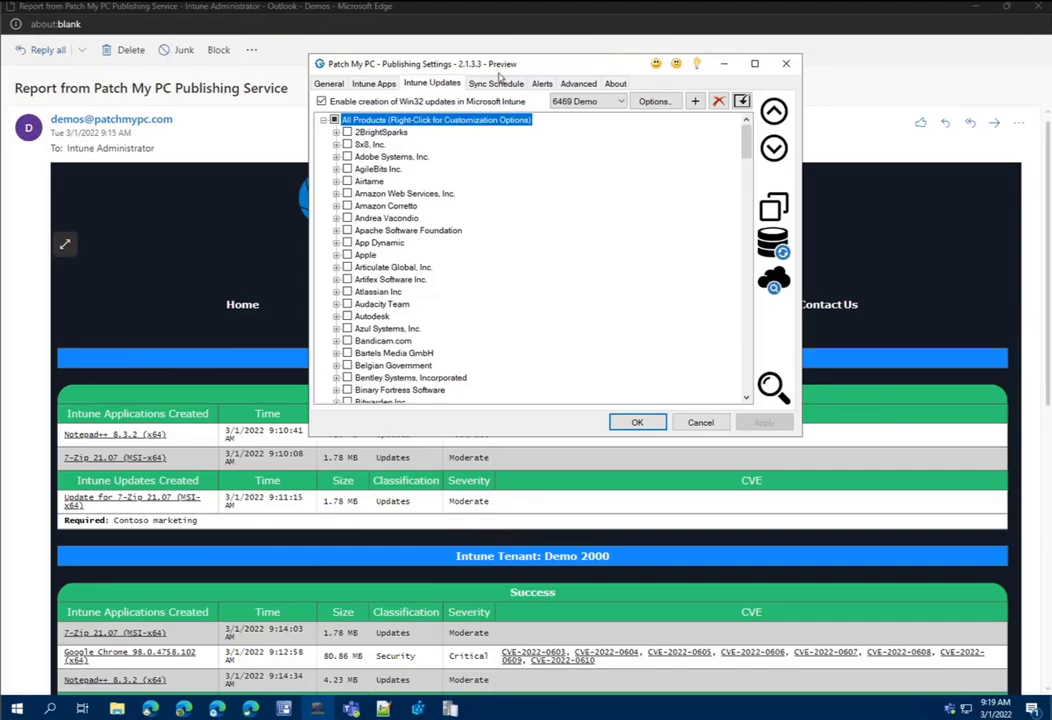
drag(412, 62, 415, 62)
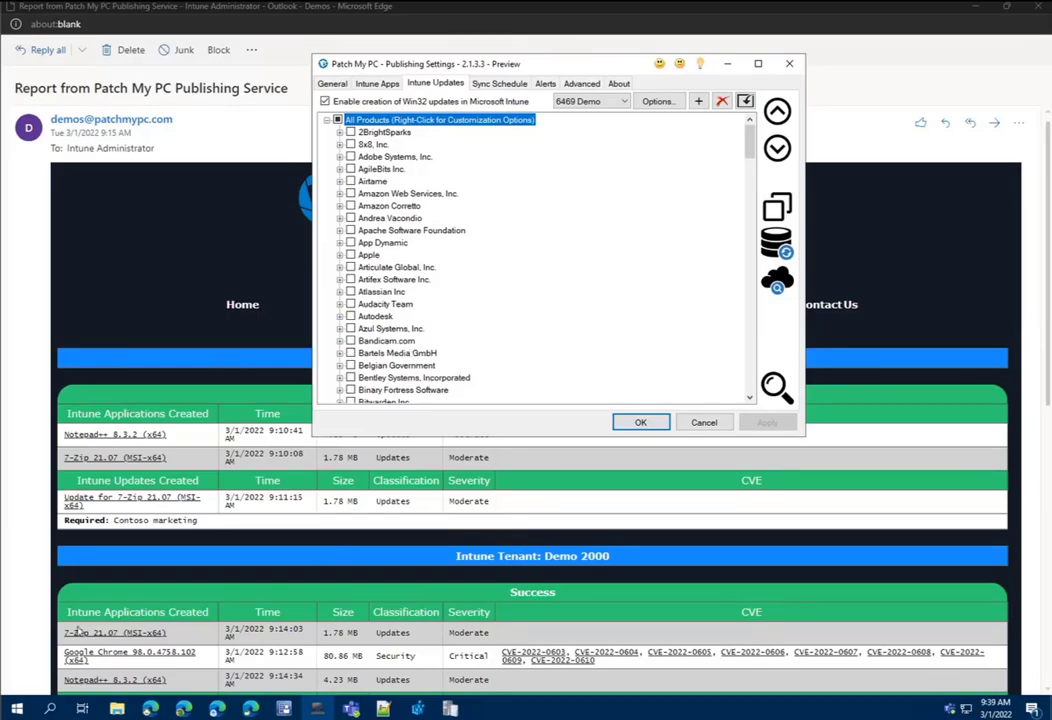
mouse_move(150, 709)
click(181, 664)
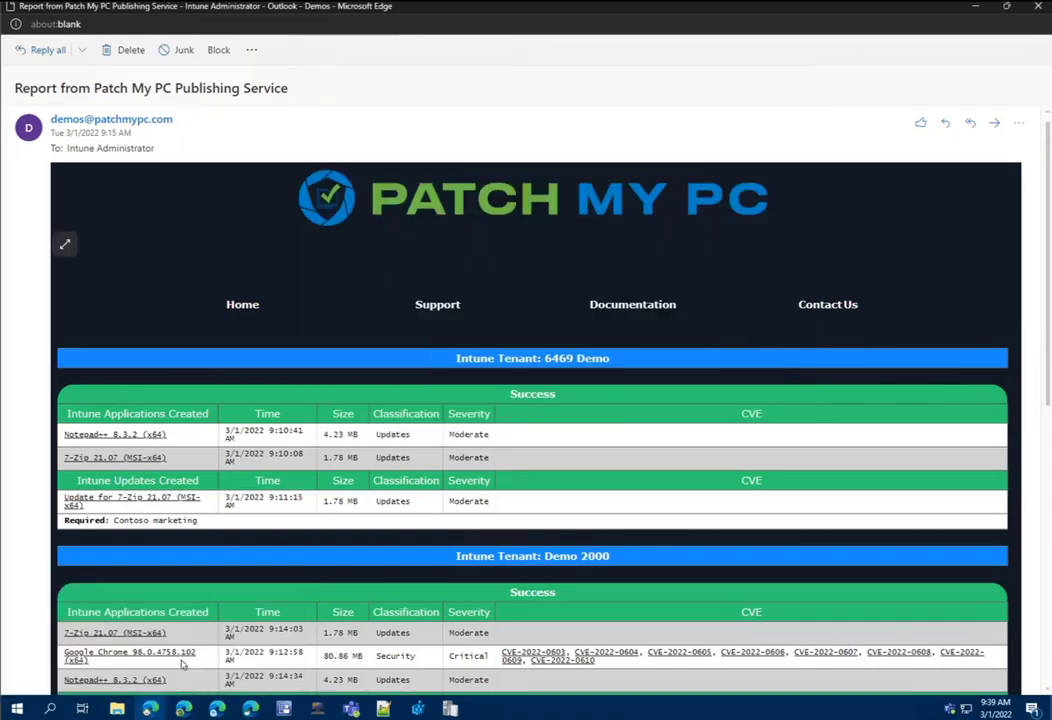
click(87, 680)
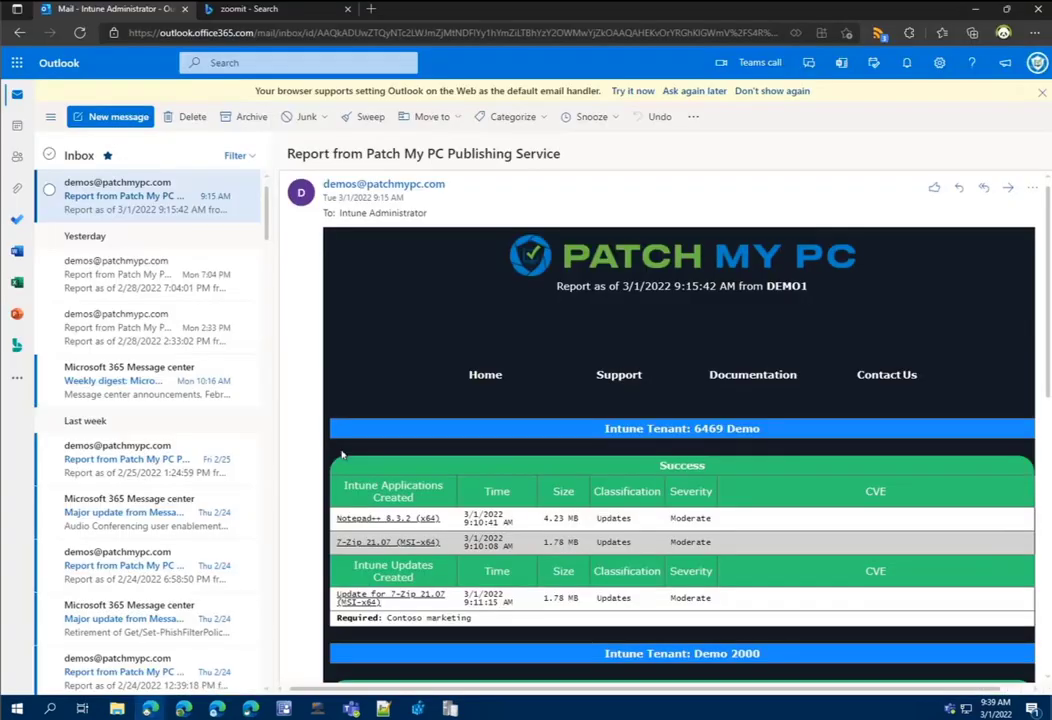
key(ctrl+t)
text(https://ideas.patchmypc.com/ideas/PATCHMYPC-I-1303)
key(Return)
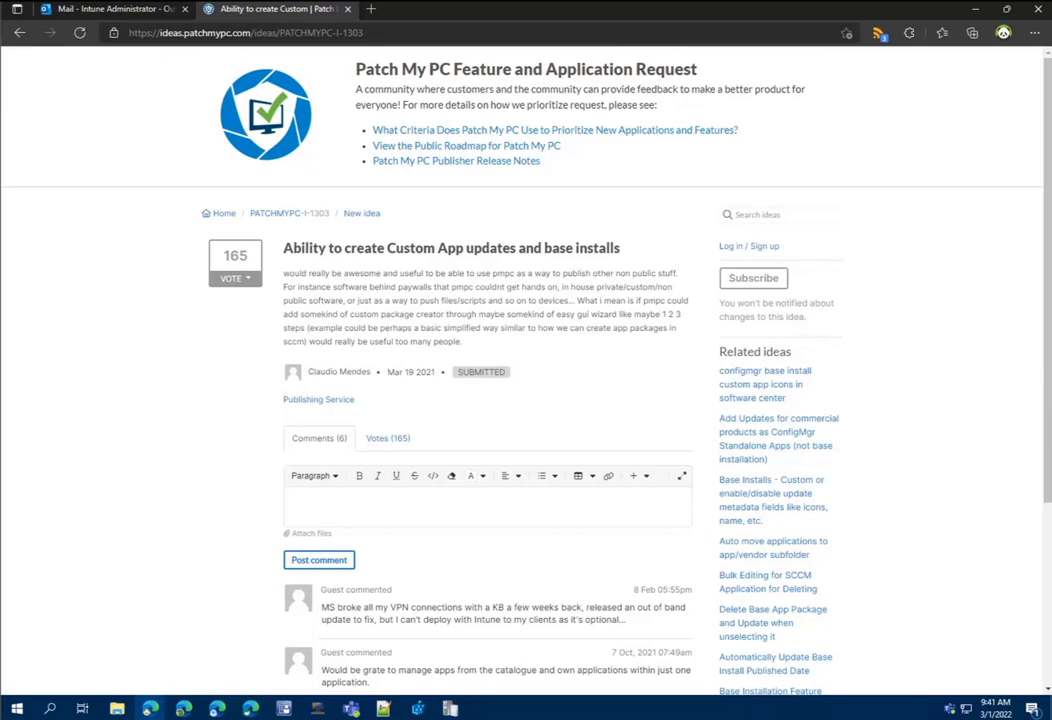
Switch to the Patch My PC Publishing Settings, move the window aside, and display the package details for SyncBackFree under 2BrightSparks.
click(317, 709)
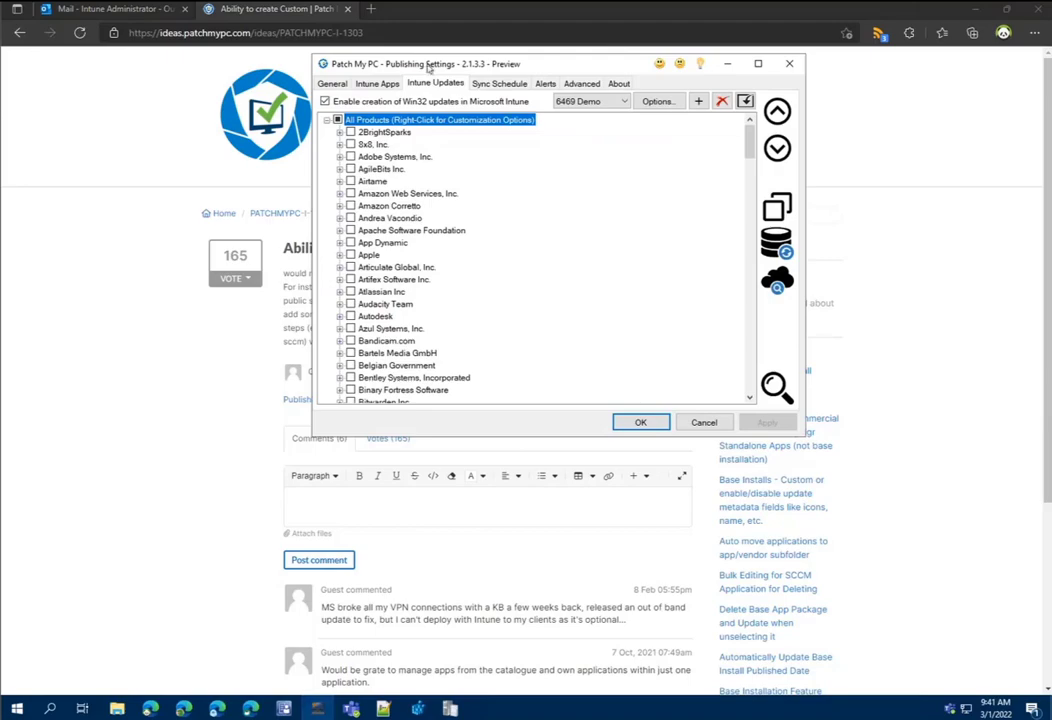
drag(428, 66, 533, 97)
click(444, 163)
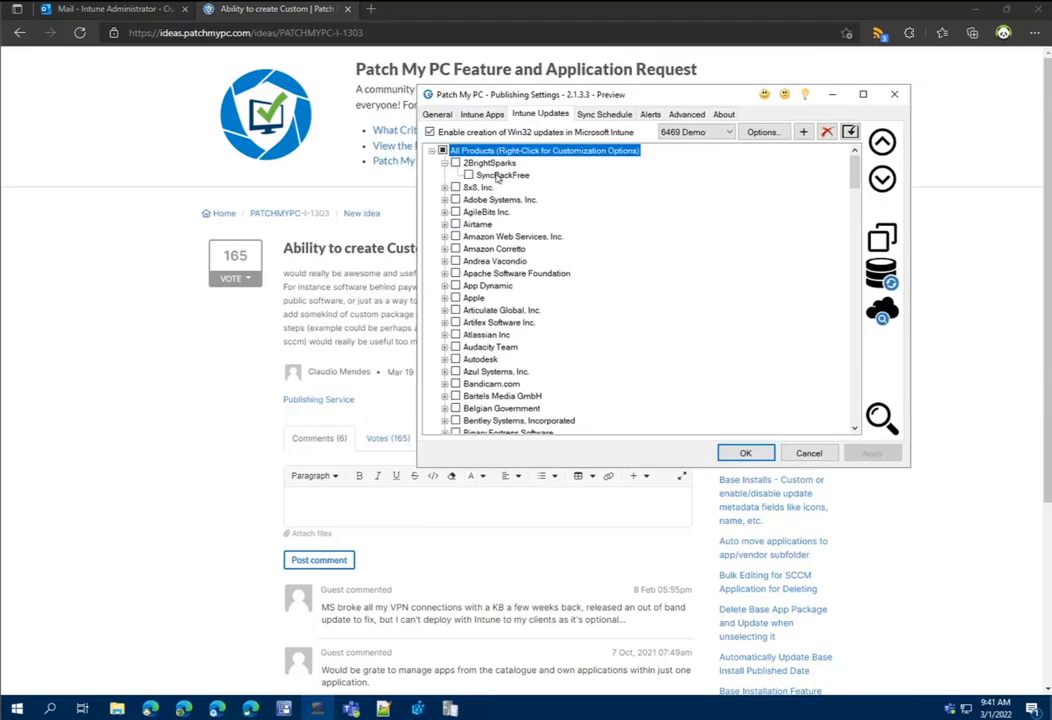
right_click(500, 175)
click(584, 216)
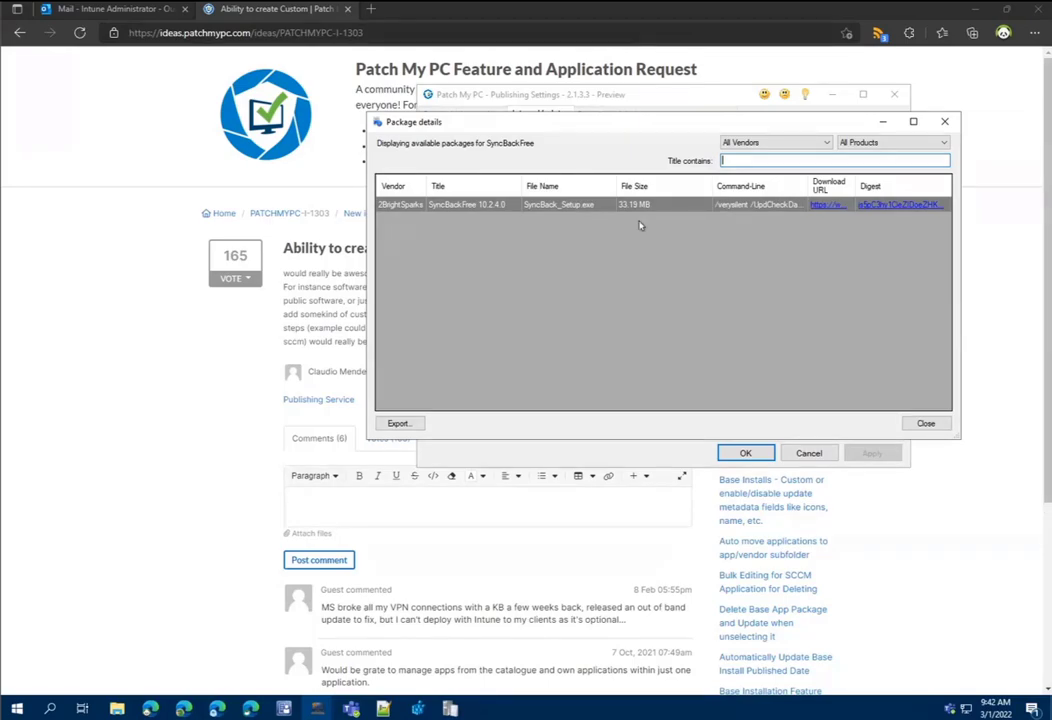
Return to the Patch My PC ideas page in Edge and look through the ideas filtered by the Application Request category.
click(165, 371)
drag(600, 252, 240, 260)
click(366, 261)
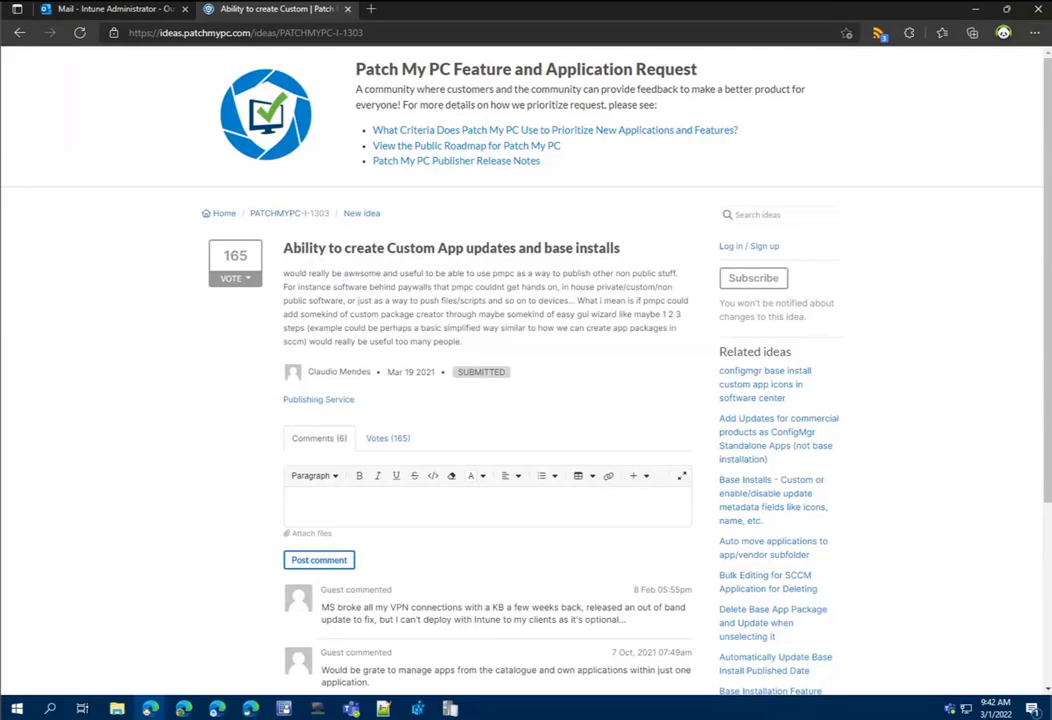
triple_click(398, 255)
click(398, 255)
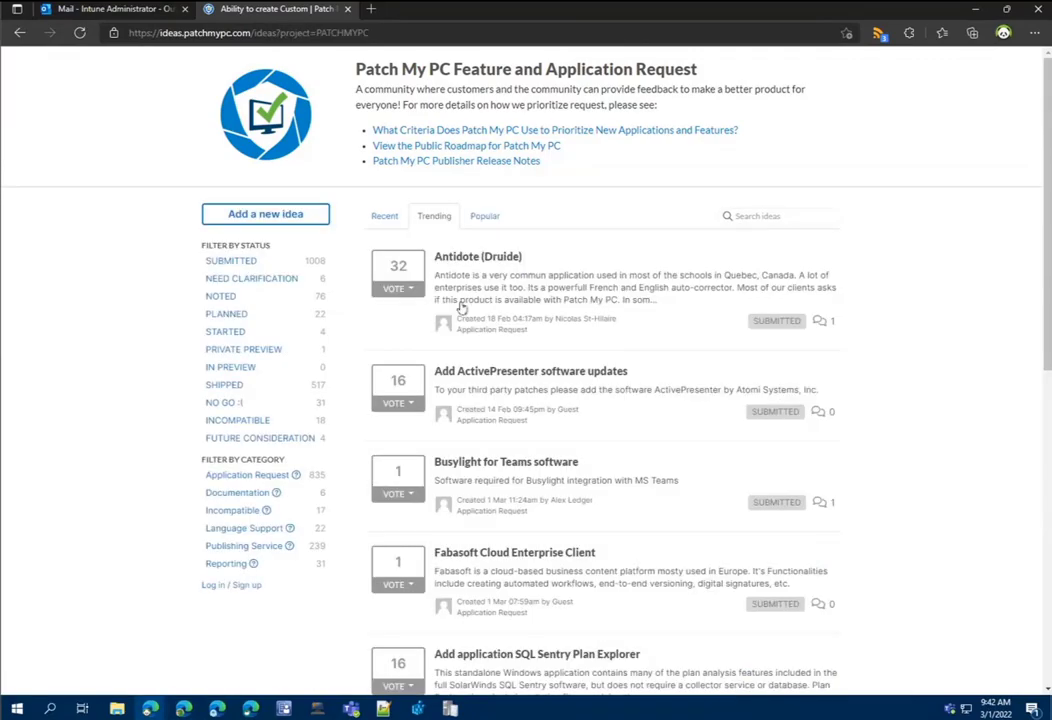
click(247, 474)
scroll(740, 425, down, 1)
scroll(765, 405, down, 1)
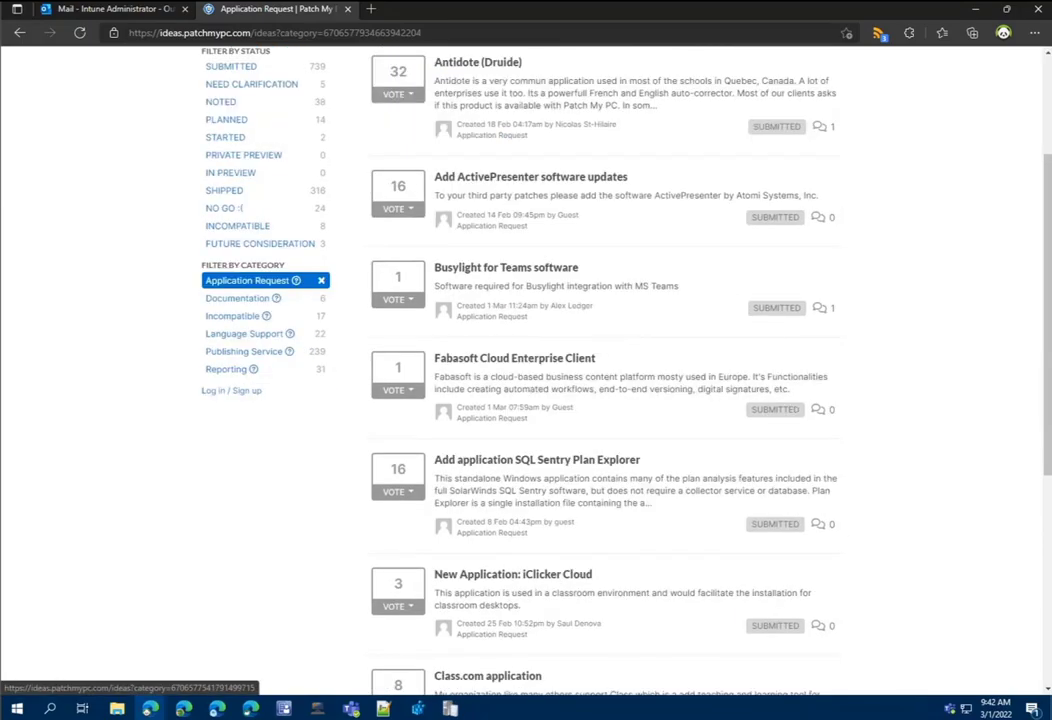
scroll(758, 322, up, 2)
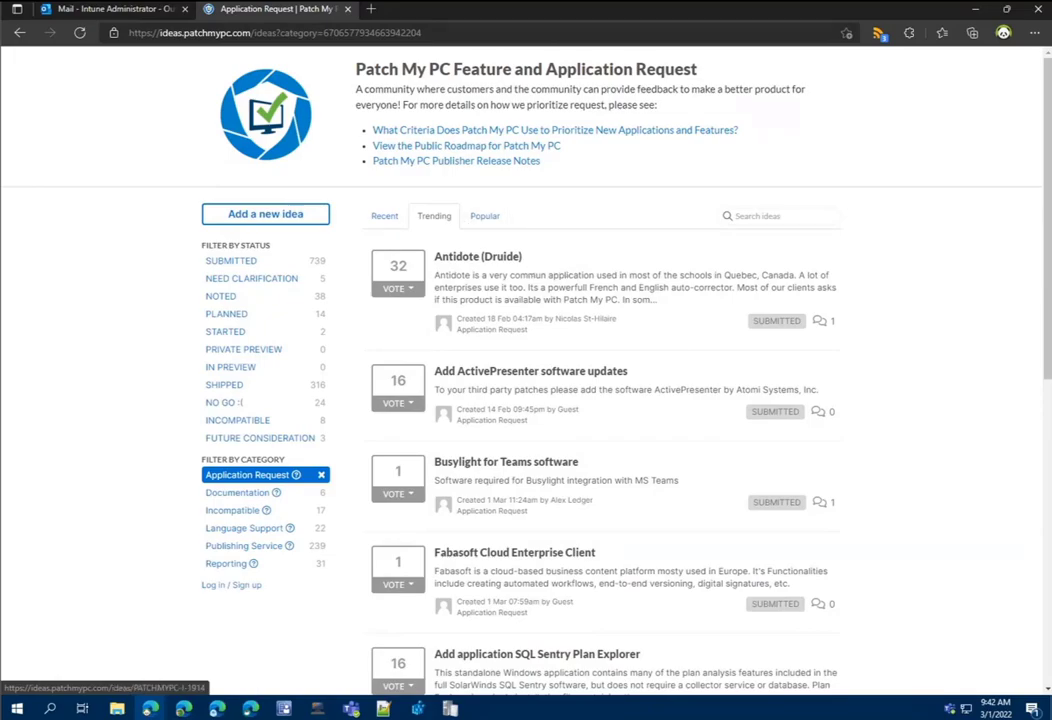
Switch back to the Patch My PC Publishing Settings and search the Intune update products for "hp".
click(317, 707)
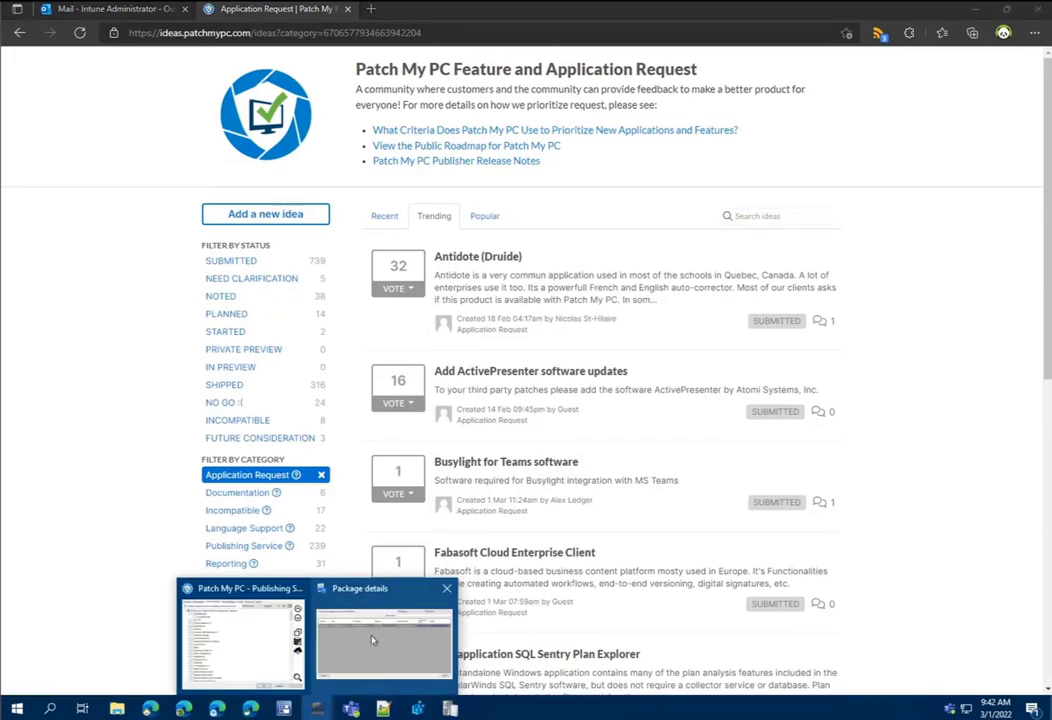
click(243, 640)
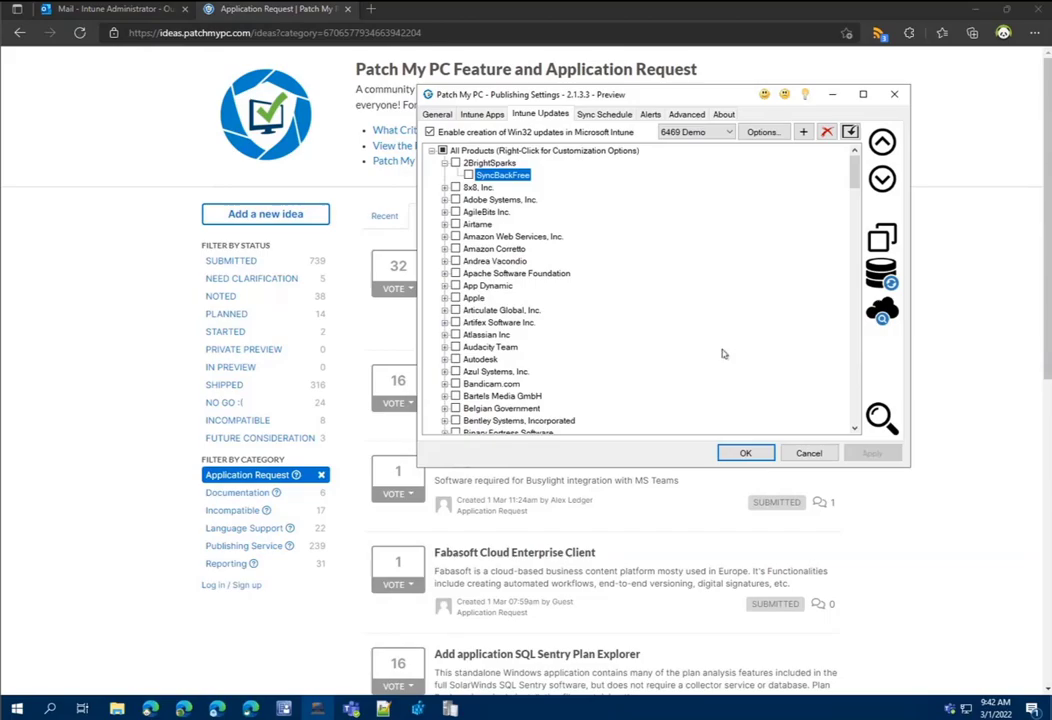
click(881, 418)
text(hp)
key(Return)
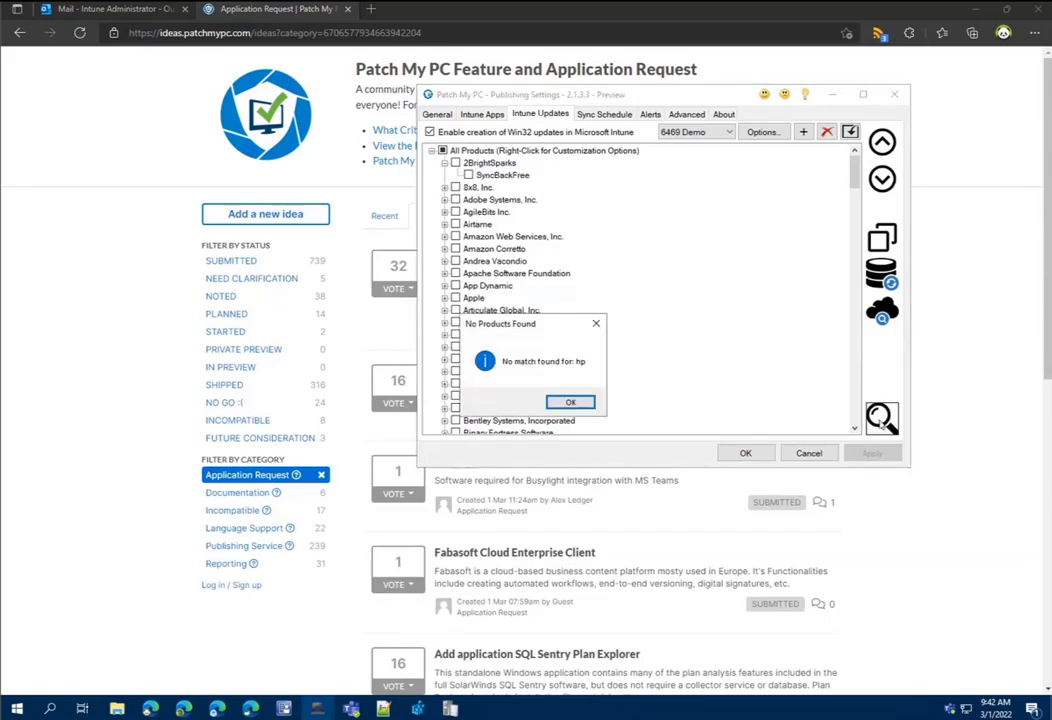
key(Return)
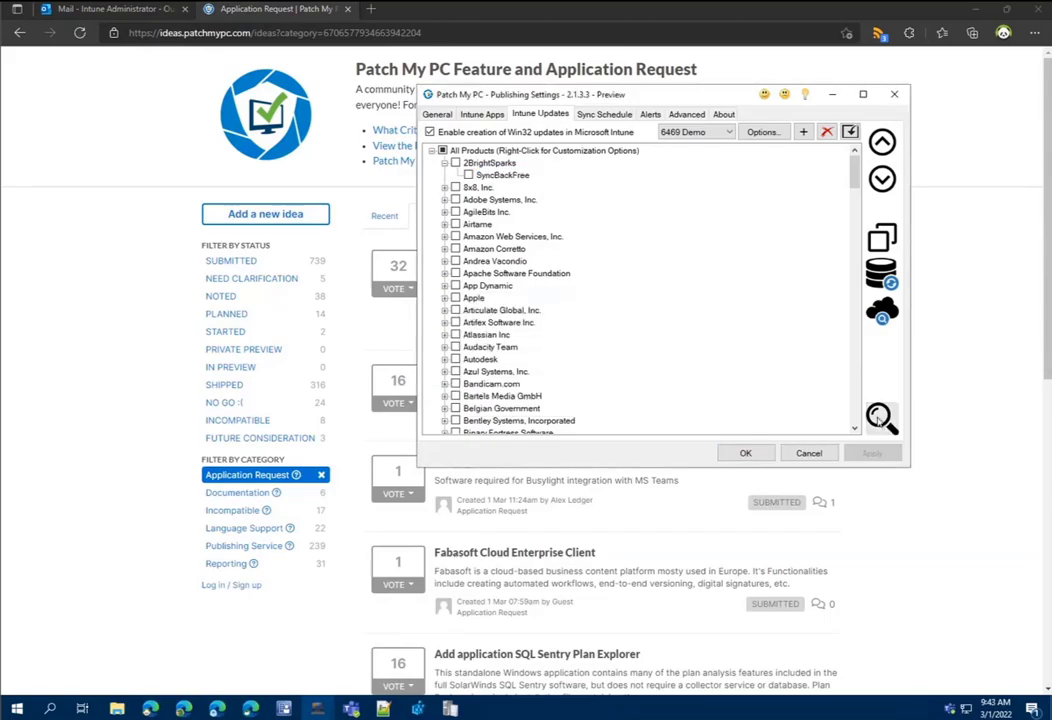
Search the Intune update products for "hand" and look through the vendors beginning with H.
click(881, 418)
text(hand)
key(Return)
key(Return)
scroll(845, 387, down, 3)
scroll(845, 387, down, 15)
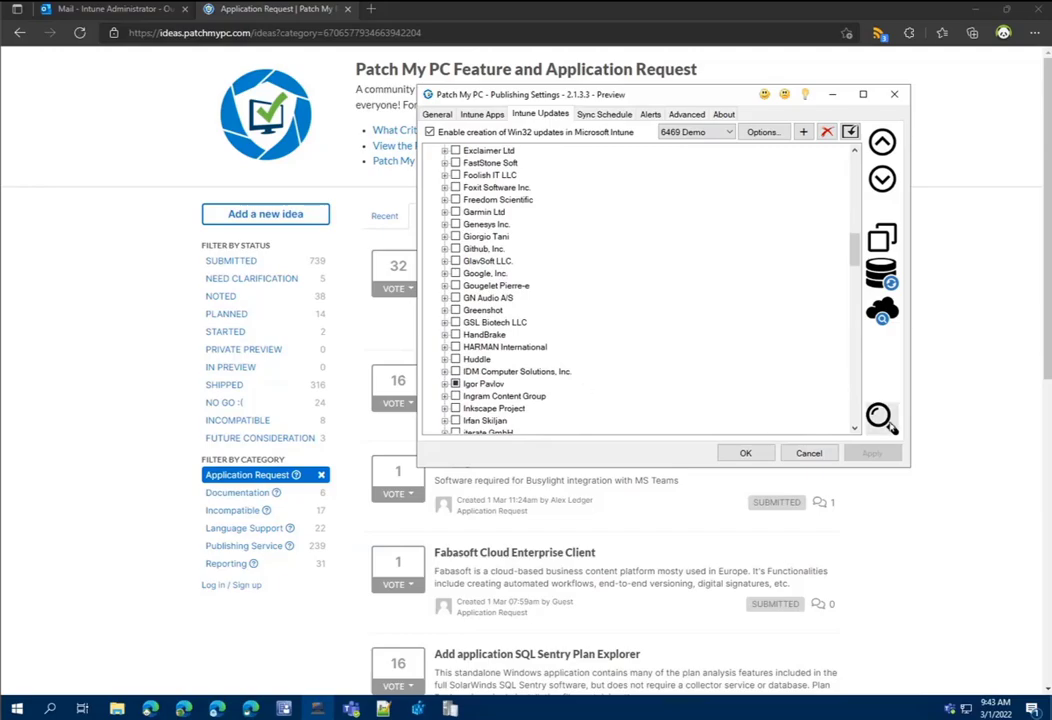
Search the Intune update products for "dell".
click(880, 418)
text(dell)
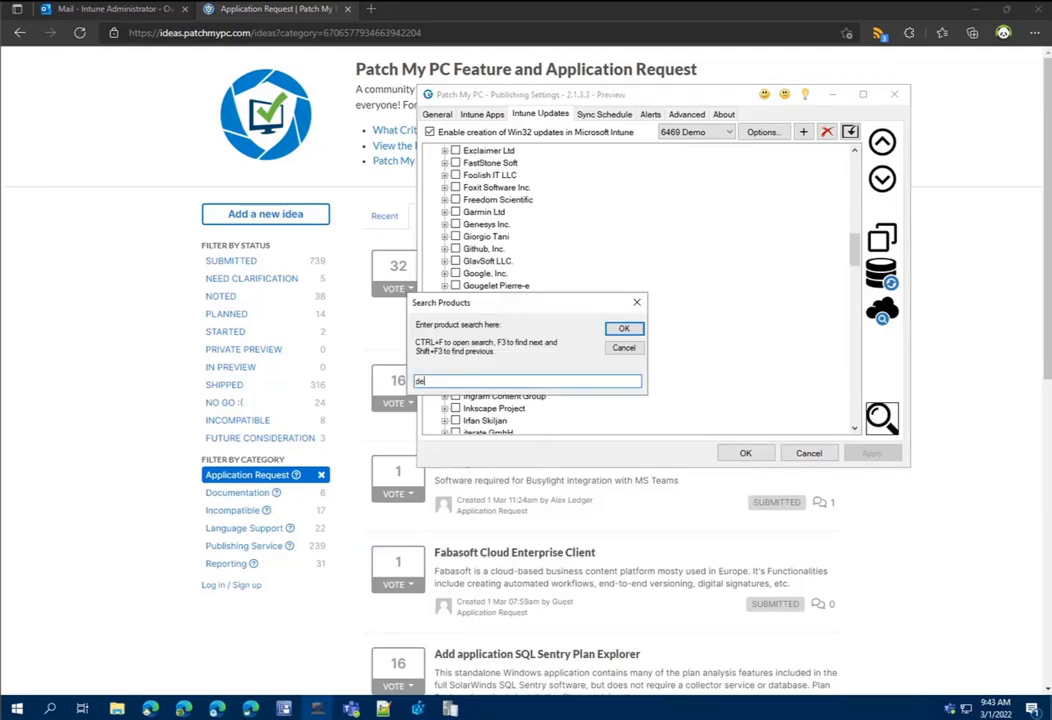
key(Return)
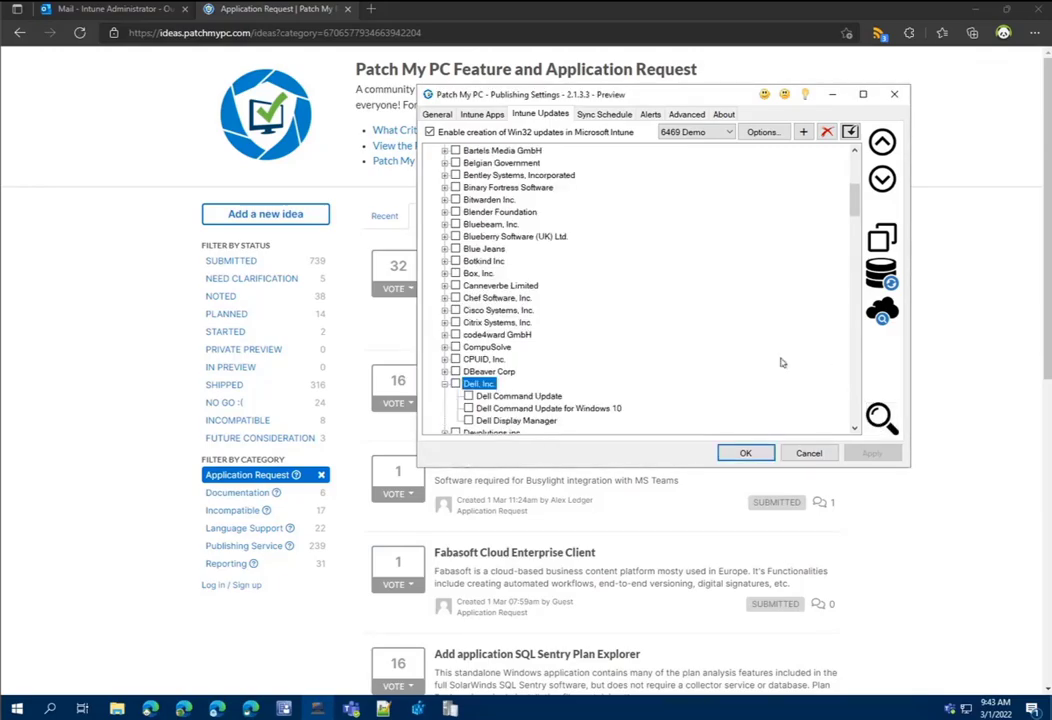